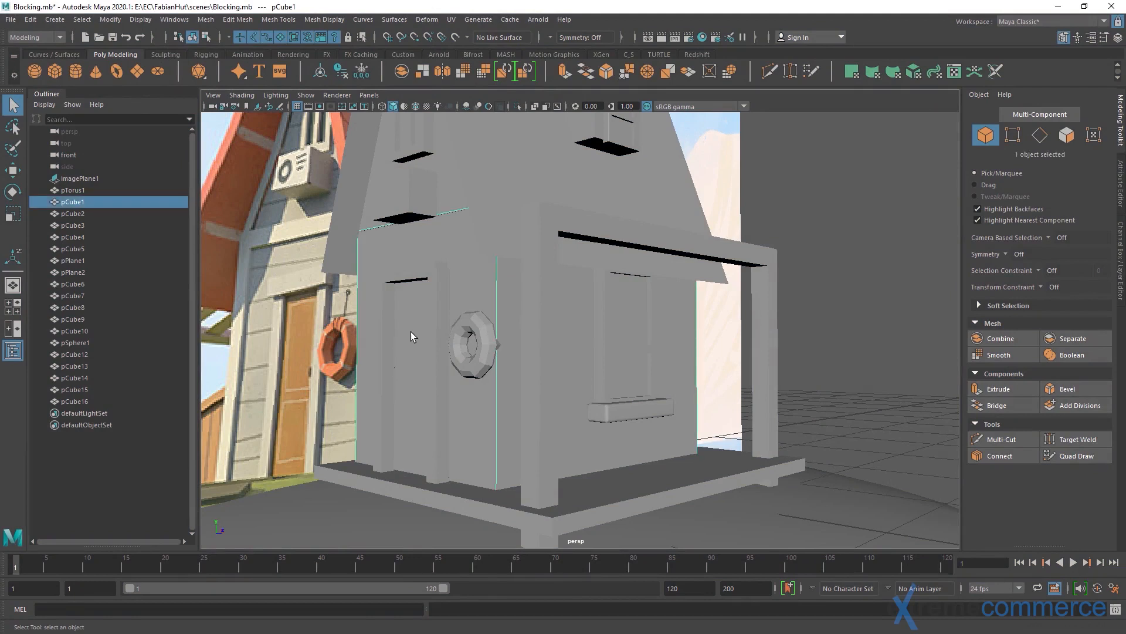
Examine the hut's front doorway, life ring and side wall from several angles against the reference image
{"action": "left_click_drag", "start_coordinate": [409, 325], "coordinate": [442, 321], "text": "alt"}
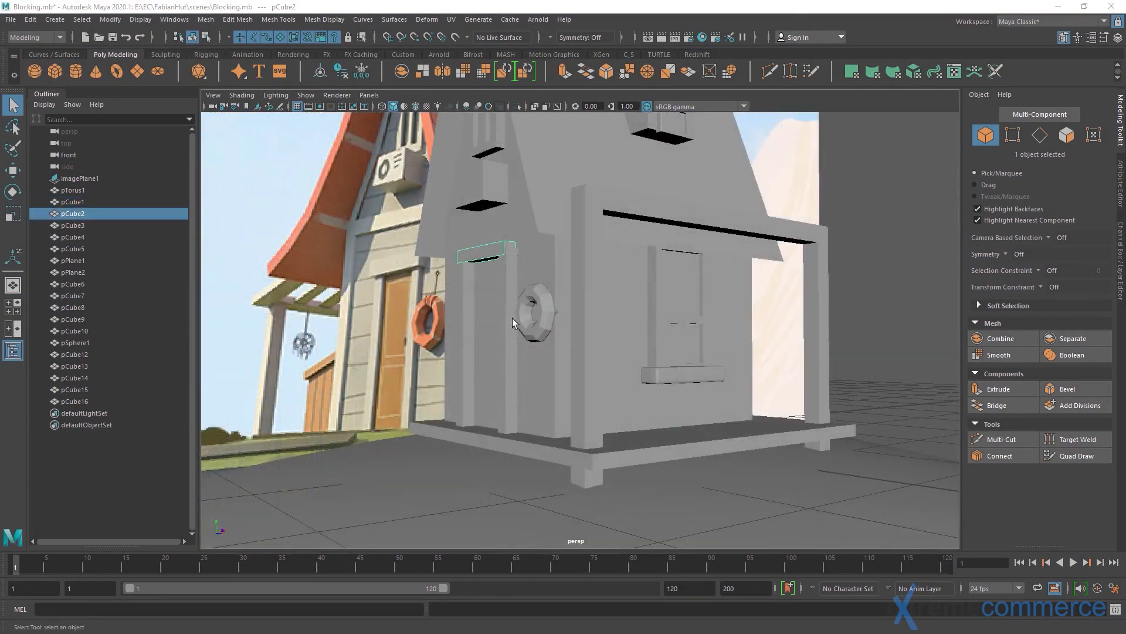
{"action": "left_click_drag", "start_coordinate": [512, 318], "coordinate": [585, 329], "text": "alt"}
{"action": "middle_click_drag", "start_coordinate": [585, 329], "coordinate": [564, 346], "text": "alt"}
{"action": "left_click_drag", "start_coordinate": [514, 352], "coordinate": [719, 252], "text": "alt"}
{"action": "left_click", "coordinate": [718, 248]}
{"action": "right_click_drag", "start_coordinate": [718, 248], "coordinate": [657, 291], "text": "alt"}
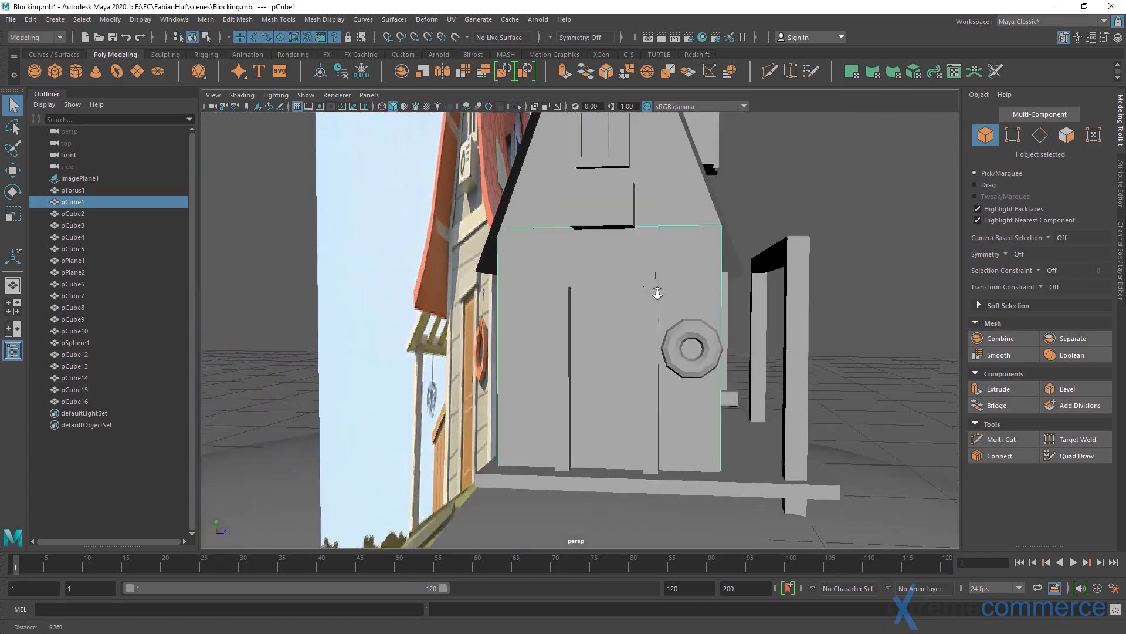
{"action": "left_click_drag", "start_coordinate": [657, 291], "coordinate": [583, 311], "text": "alt"}
{"action": "right_click_drag", "start_coordinate": [488, 307], "coordinate": [563, 333], "text": "alt"}
{"action": "left_click_drag", "start_coordinate": [563, 333], "coordinate": [596, 305], "text": "alt"}
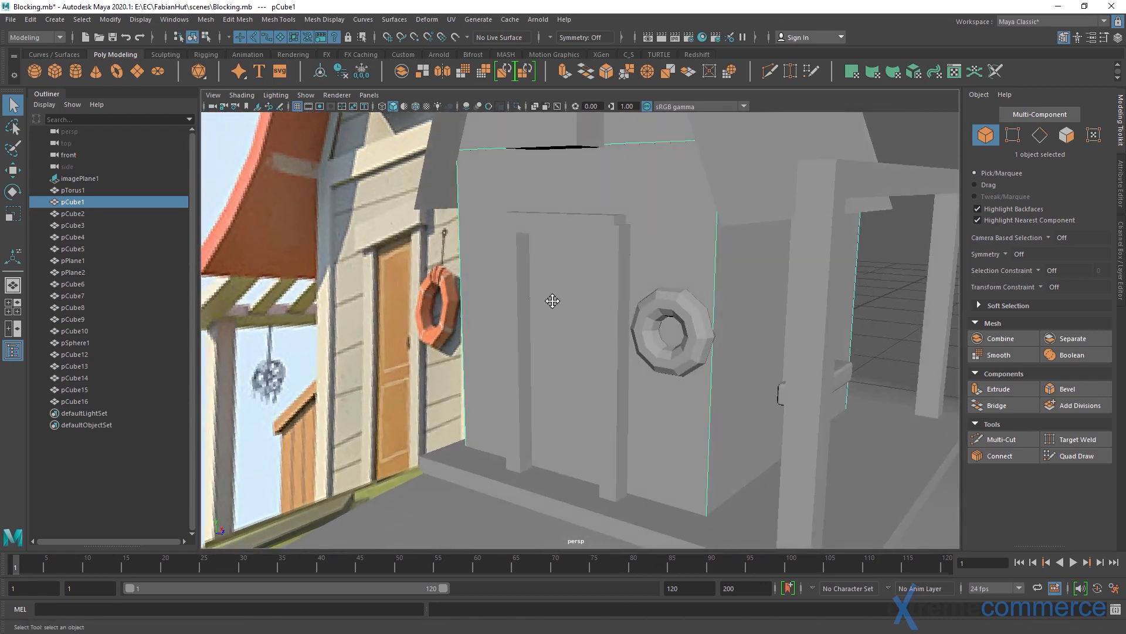
{"action": "mouse_move", "coordinate": [553, 300]}
{"action": "right_mouse_down", "text": "alt"}
{"action": "mouse_move", "coordinate": [573, 312]}
{"action": "mouse_move", "coordinate": [573, 298]}
{"action": "right_mouse_up", "text": "alt"}
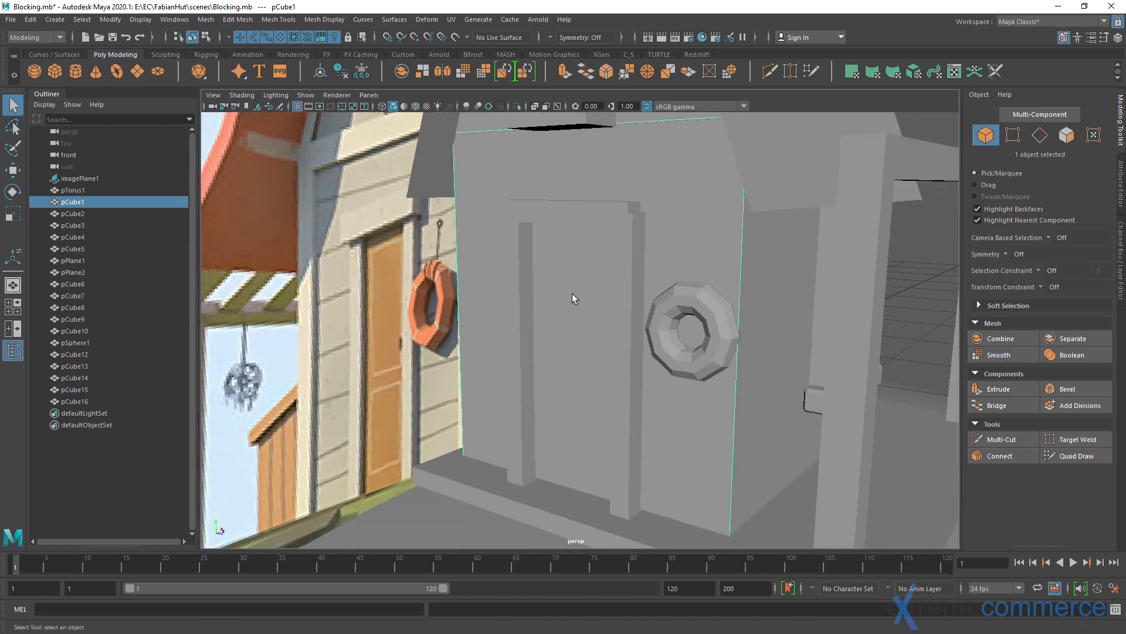
Delete the two vertical door-frame posts below the lintel
{"action": "left_click", "coordinate": [581, 211]}
{"action": "left_click", "coordinate": [519, 255]}
{"action": "left_click", "coordinate": [632, 251]}
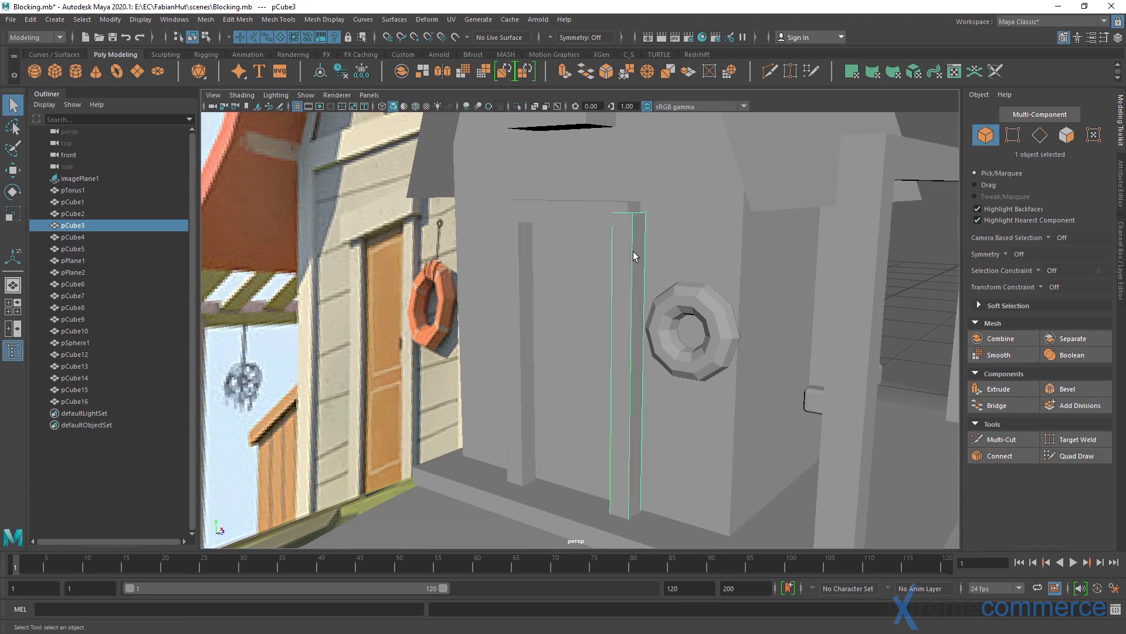
{"action": "left_click", "coordinate": [538, 218]}
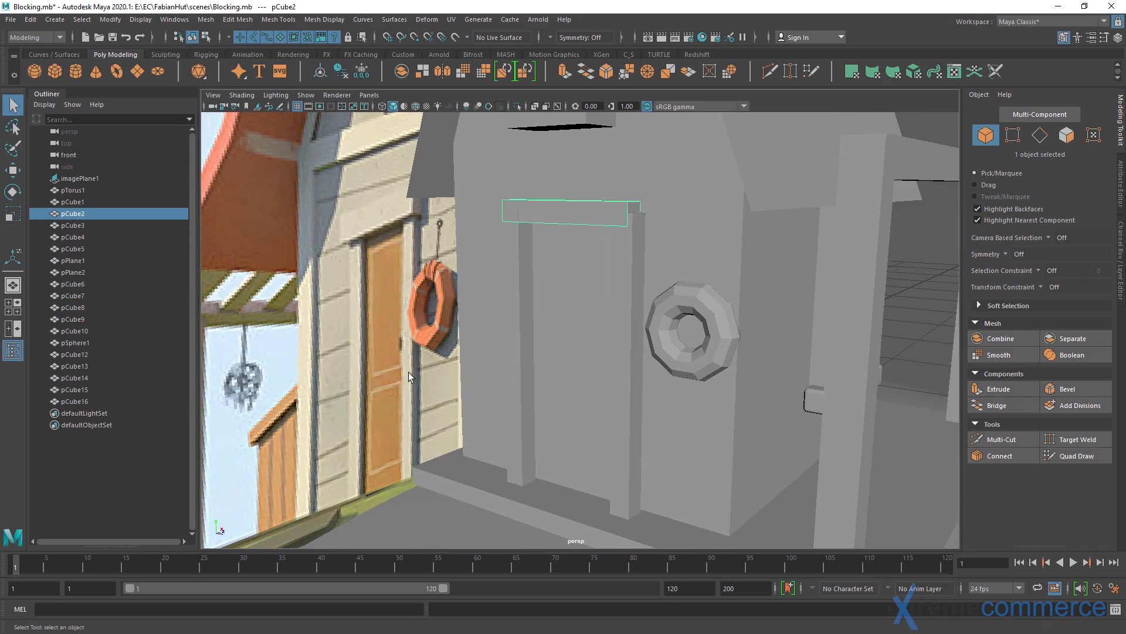
{"action": "left_click", "coordinate": [632, 250]}
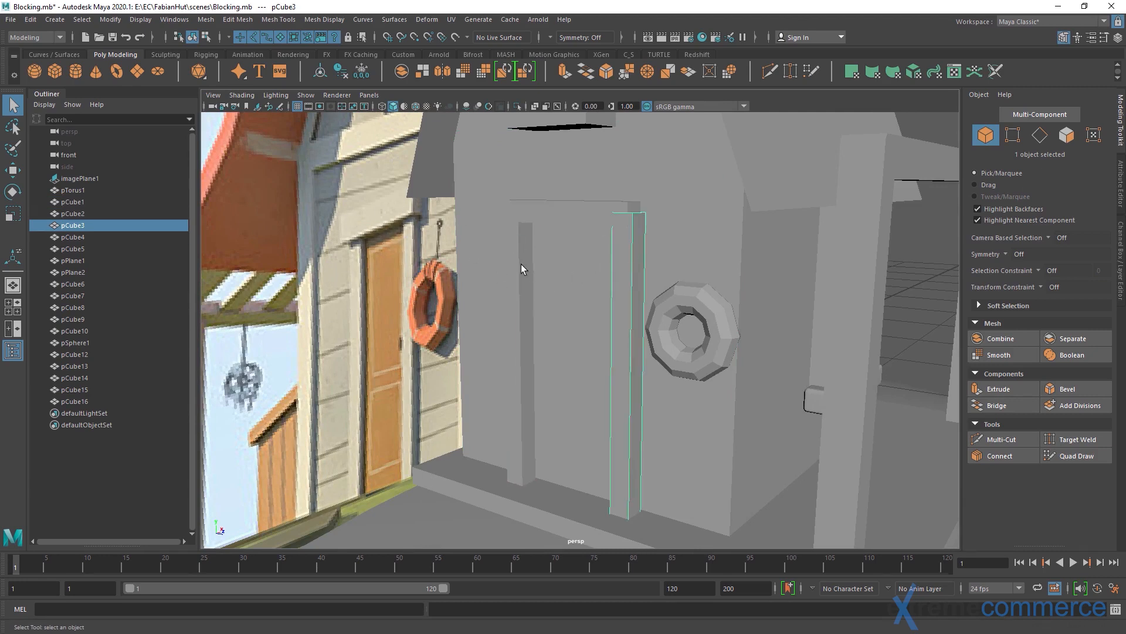
{"action": "left_click", "coordinate": [520, 263], "text": "shift"}
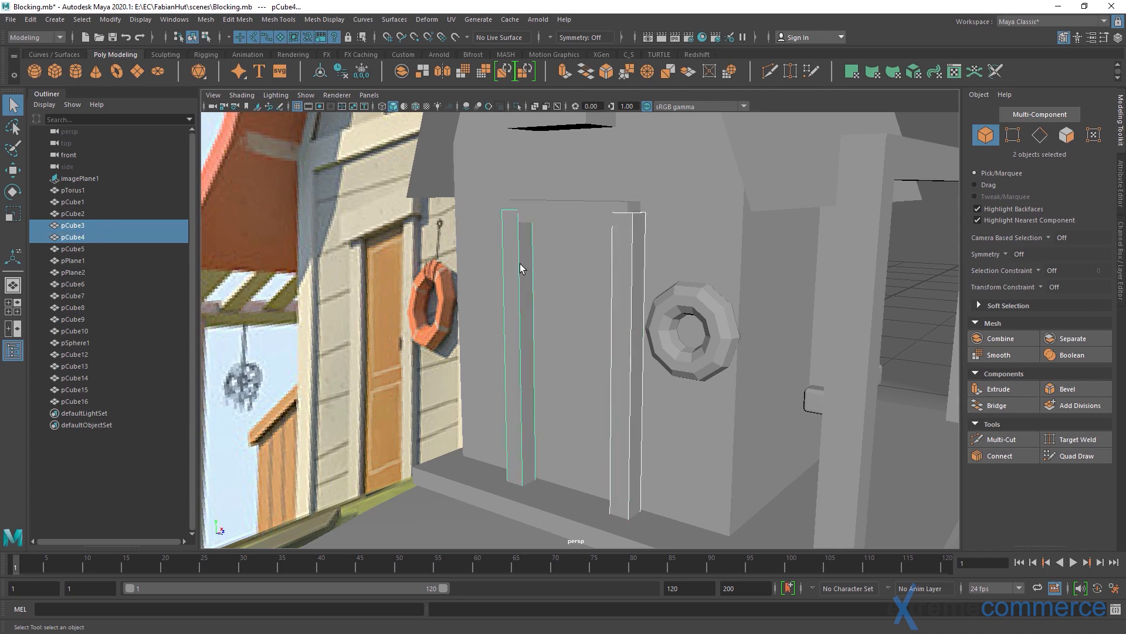
{"action": "key", "text": "Delete"}
Scale the remaining lintel block above the doorway
{"action": "left_click", "coordinate": [554, 215]}
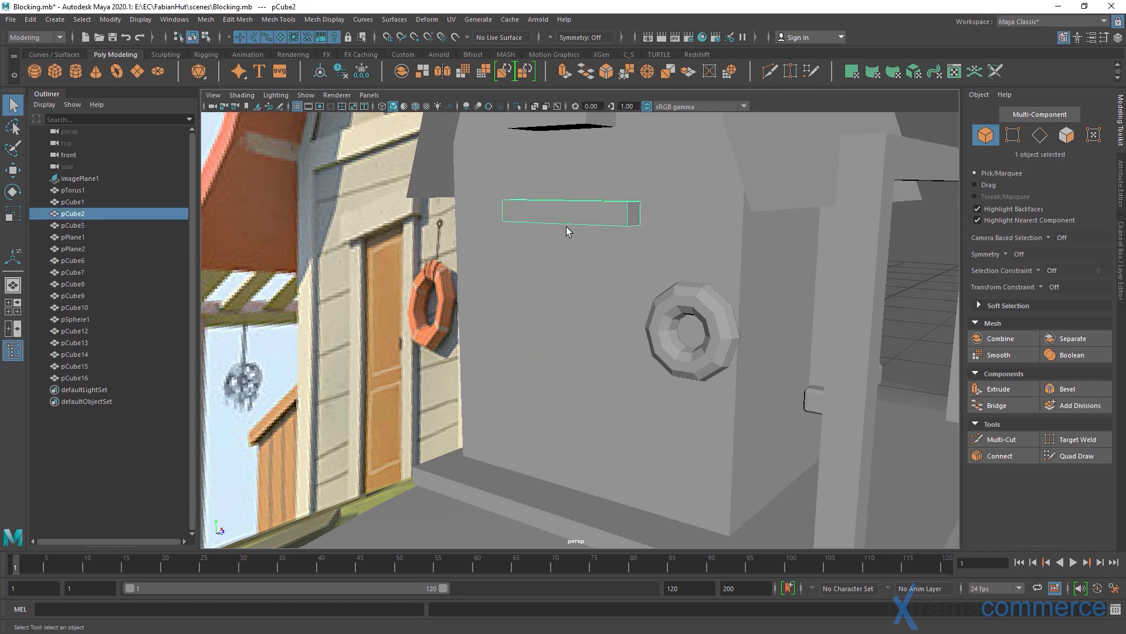
{"action": "left_click_drag", "start_coordinate": [565, 227], "coordinate": [590, 281], "text": "alt"}
{"action": "key", "text": "r"}
{"action": "left_click_drag", "start_coordinate": [593, 241], "coordinate": [642, 270]}
{"action": "key", "text": "q"}
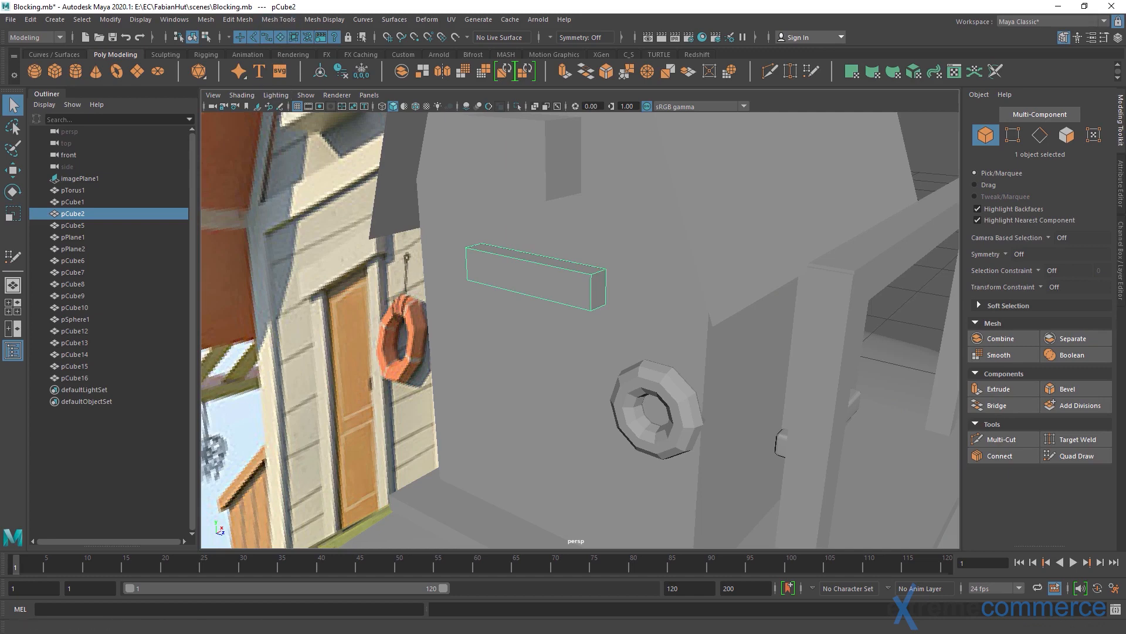
Insert two evenly spaced edge loops across the lintel's length, using the multiple edge loops option set to 2
{"action": "left_click", "coordinate": [278, 19]}
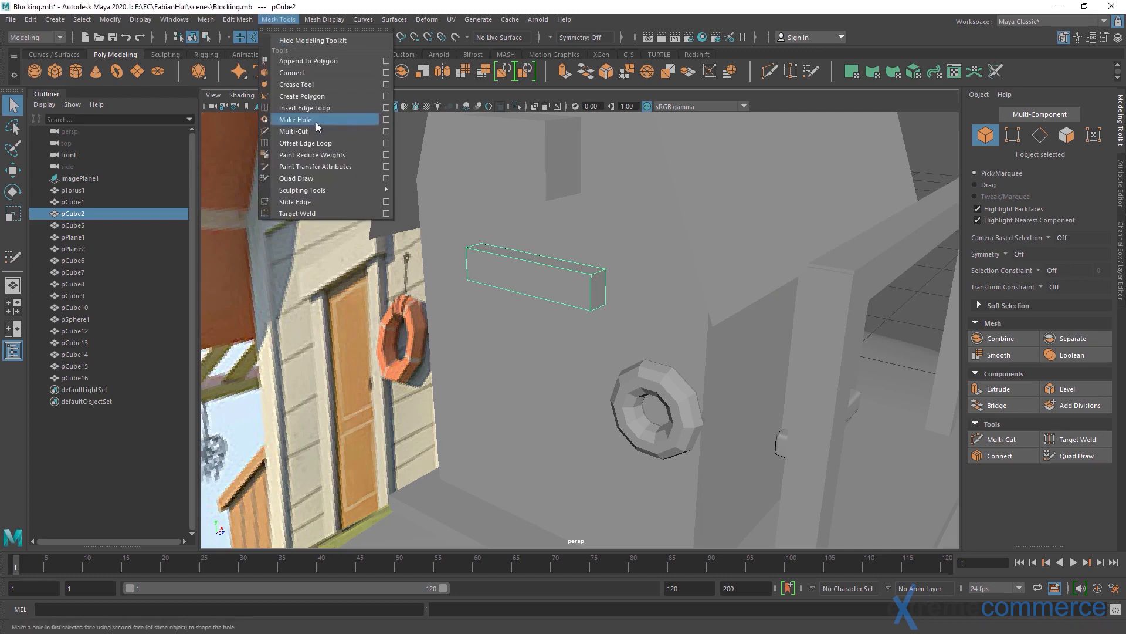
{"action": "left_click", "coordinate": [386, 108]}
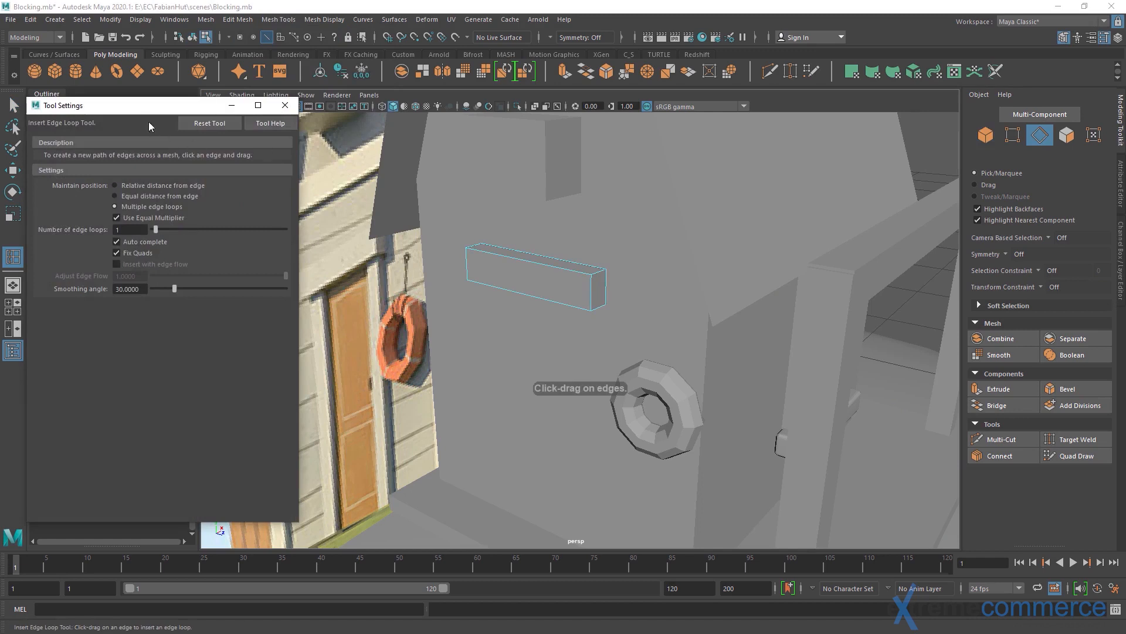
{"action": "left_click_drag", "start_coordinate": [149, 106], "coordinate": [239, 107]}
{"action": "left_click", "coordinate": [204, 187]}
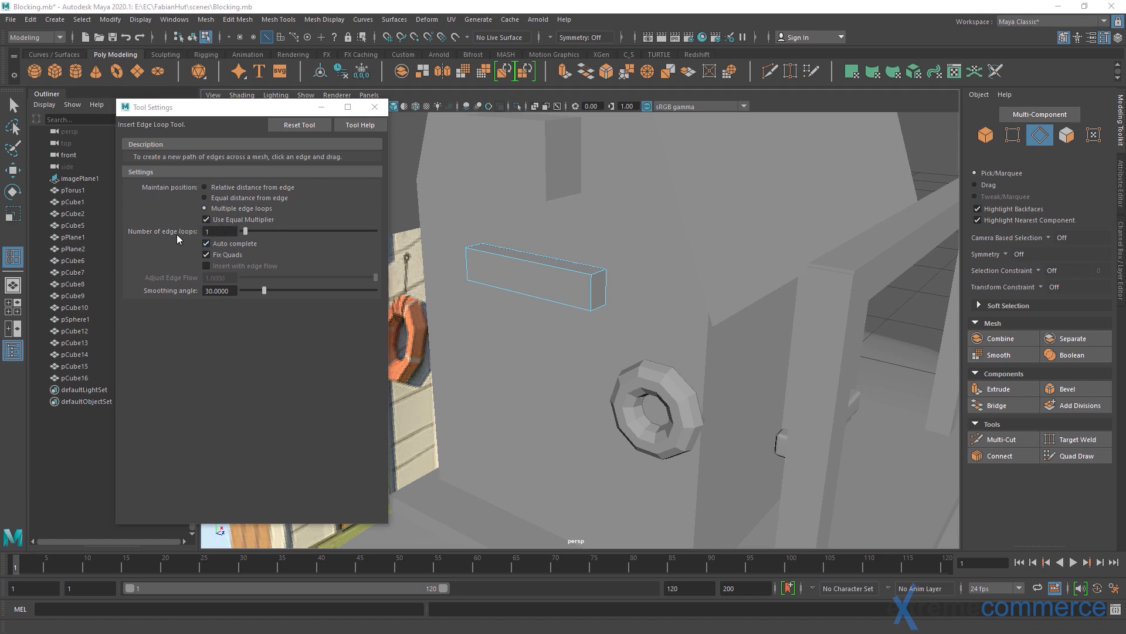
{"action": "double_click", "coordinate": [225, 230]}
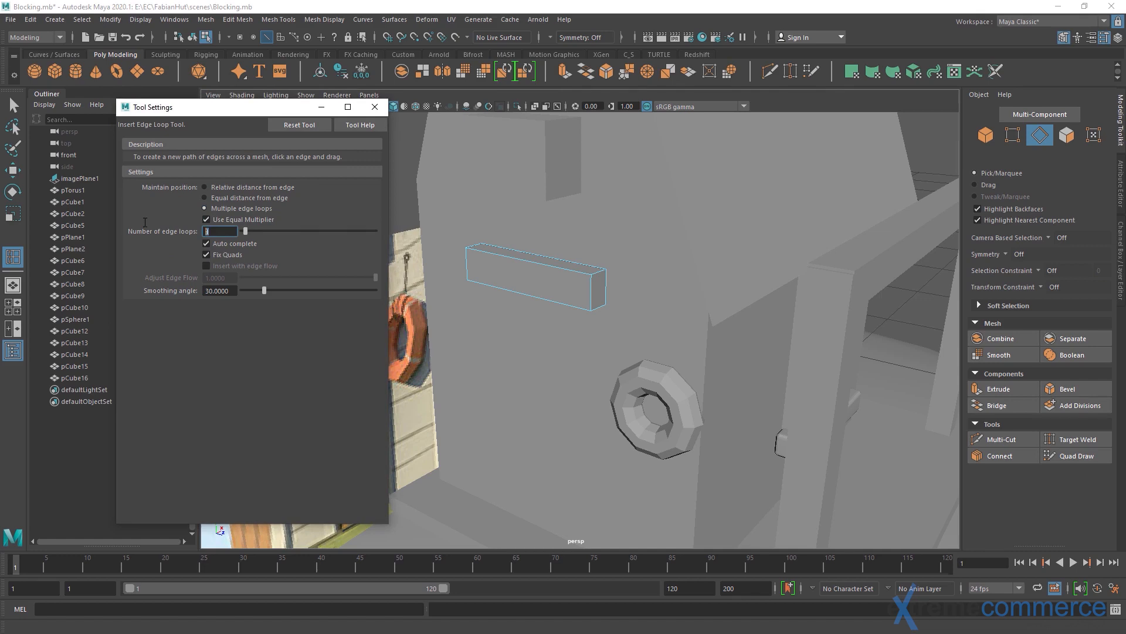
{"action": "left_click_drag", "start_coordinate": [247, 107], "coordinate": [193, 121]}
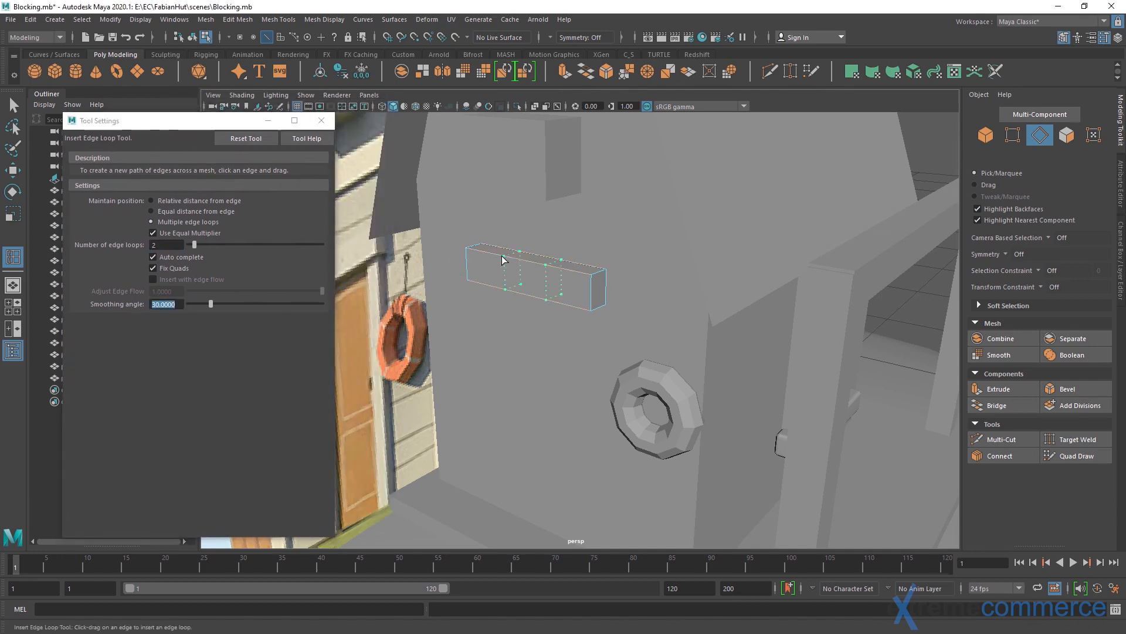
{"action": "left_click_drag", "start_coordinate": [496, 282], "coordinate": [564, 303], "text": "alt"}
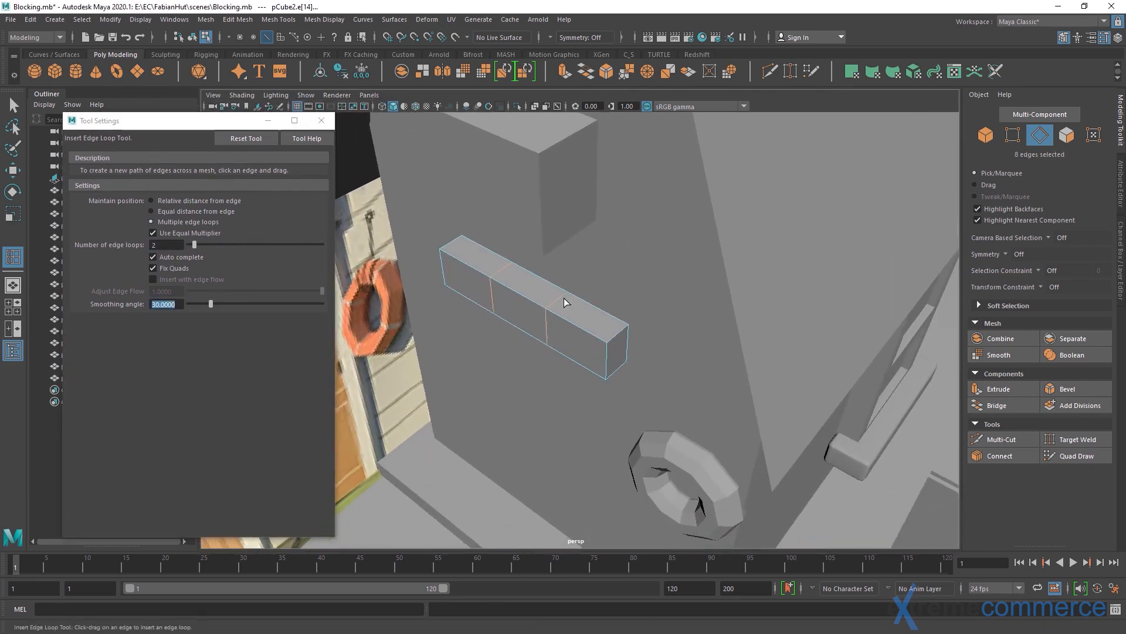
{"action": "left_click", "coordinate": [321, 121]}
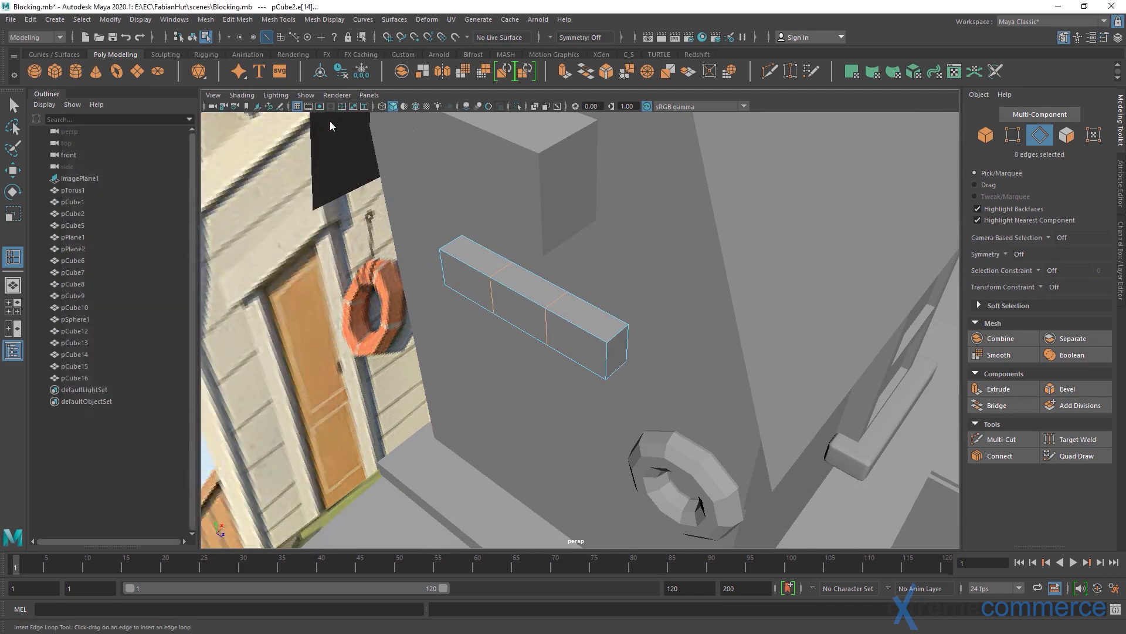
Scale the lintel's two edge loops apart along its length so they sit near its ends
{"action": "left_click_drag", "start_coordinate": [478, 301], "coordinate": [558, 303], "text": "alt"}
{"action": "key", "text": "w"}
{"action": "key", "text": "r"}
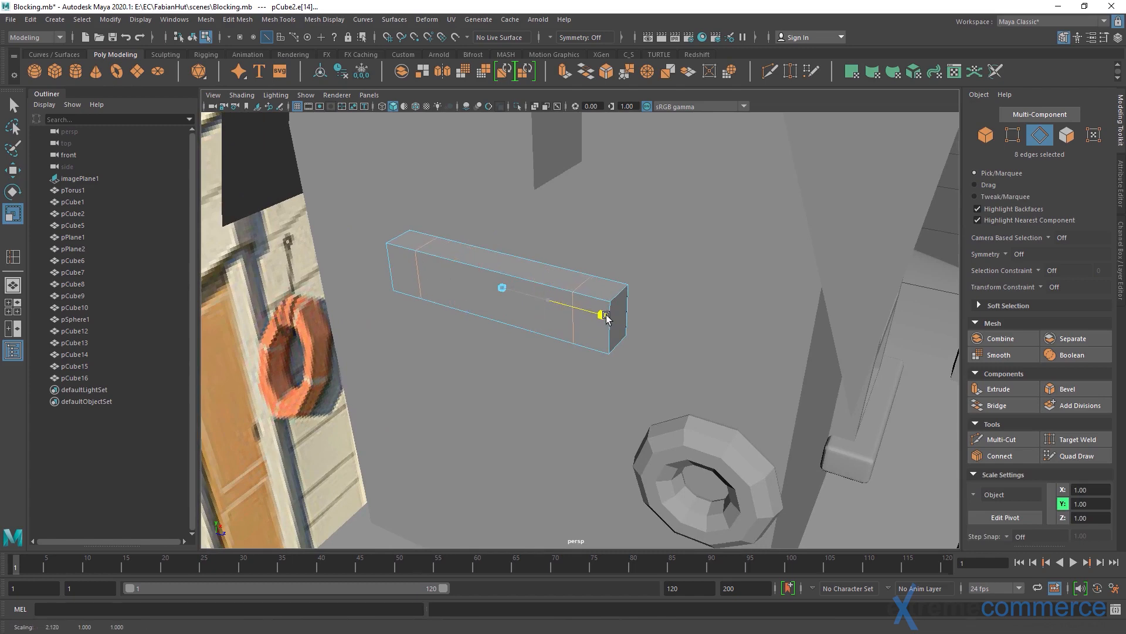
{"action": "left_click_drag", "start_coordinate": [640, 351], "coordinate": [566, 232], "text": "alt"}
{"action": "middle_click_drag", "start_coordinate": [566, 232], "coordinate": [526, 270], "text": "alt"}
{"action": "right_click_drag", "start_coordinate": [526, 269], "coordinate": [571, 273], "text": "alt"}
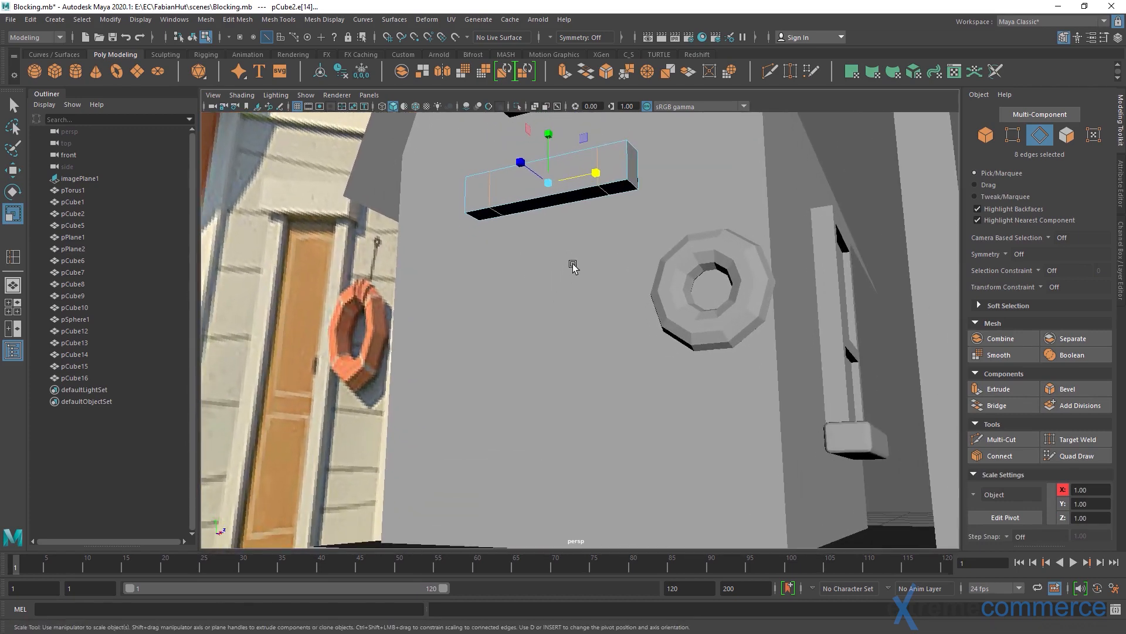
{"action": "key", "text": "q"}
Extrude the two end faces on the lintel's underside down toward the floor to form the door posts
{"action": "right_click_drag", "start_coordinate": [589, 176], "coordinate": [615, 197]}
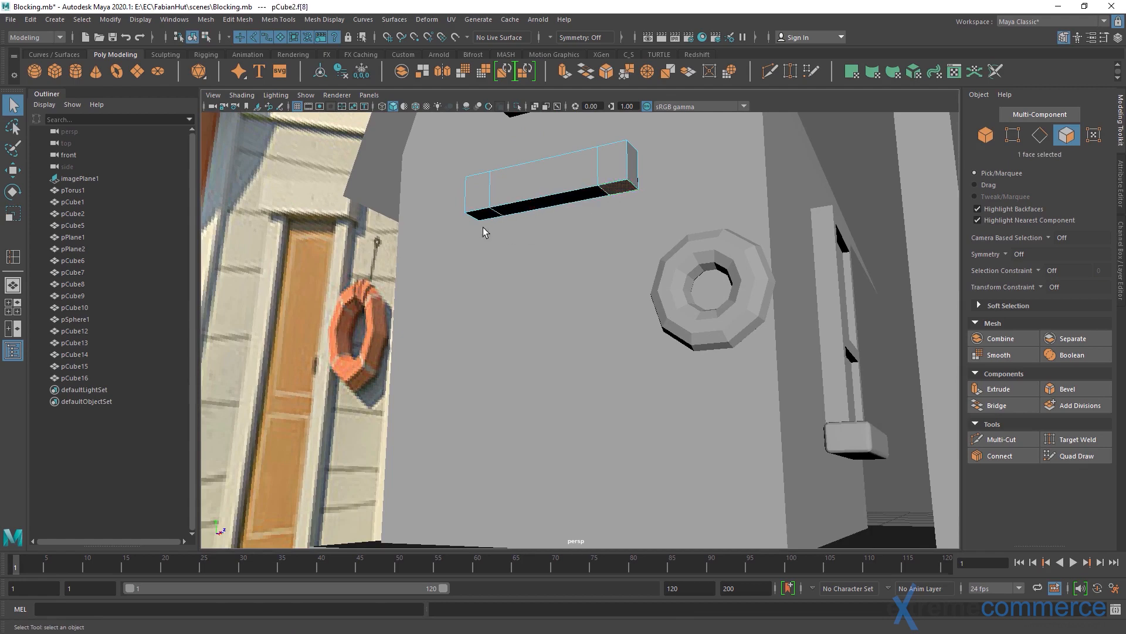
{"action": "left_click", "coordinate": [998, 388]}
{"action": "left_click_drag", "start_coordinate": [494, 265], "coordinate": [489, 334]}
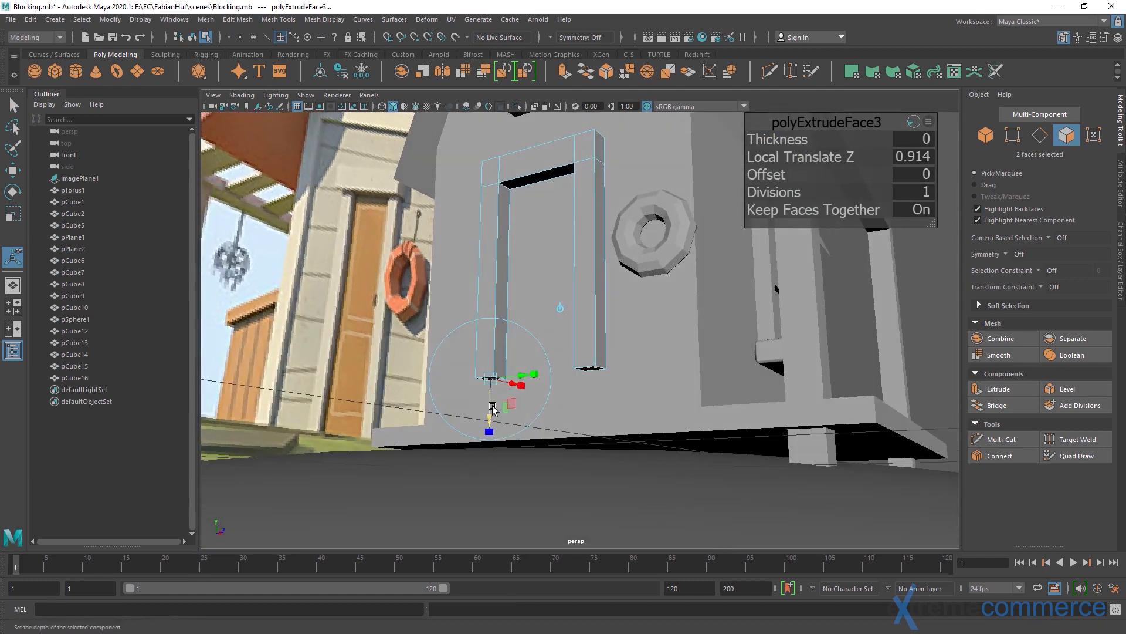
{"action": "left_click_drag", "start_coordinate": [493, 409], "coordinate": [485, 487]}
{"action": "left_click_drag", "start_coordinate": [485, 487], "coordinate": [494, 284], "text": "alt"}
Extrude the lintel's three front faces slightly outward so the lintel projects beyond the posts
{"action": "right_click_drag", "start_coordinate": [494, 284], "coordinate": [533, 275]}
{"action": "left_click_drag", "start_coordinate": [525, 306], "coordinate": [578, 255], "text": "alt"}
{"action": "right_click_drag", "start_coordinate": [578, 254], "coordinate": [573, 299], "text": "alt"}
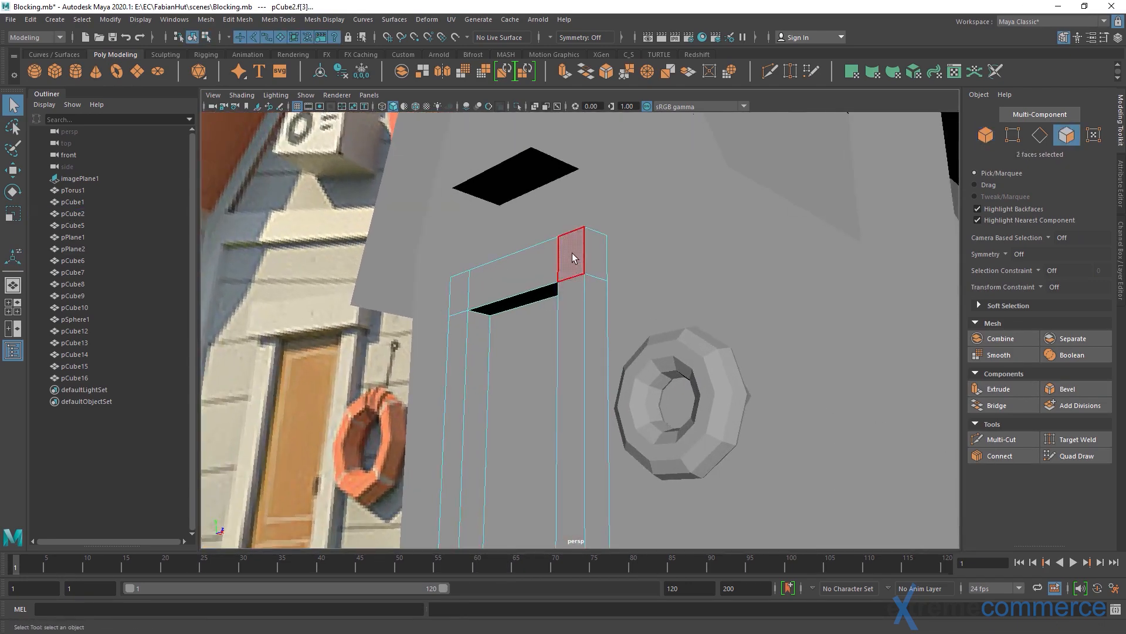
{"action": "left_click", "coordinate": [572, 252]}
{"action": "left_click", "coordinate": [537, 259], "text": "shift"}
{"action": "left_click_drag", "start_coordinate": [559, 297], "coordinate": [605, 288], "text": "alt"}
{"action": "left_click", "coordinate": [1013, 389]}
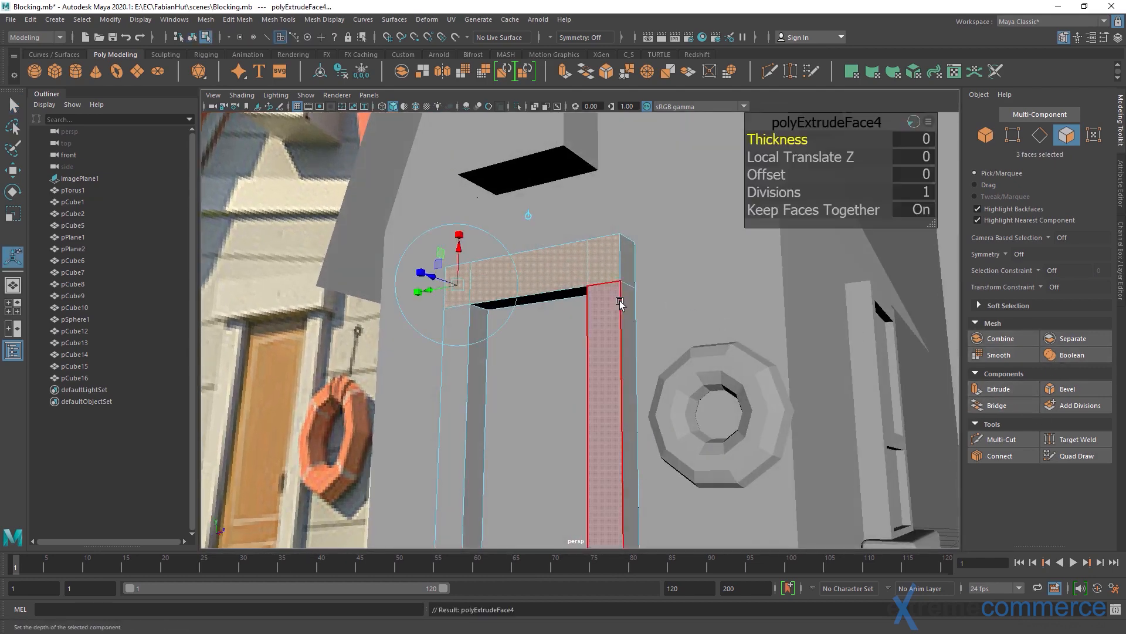
{"action": "left_click_drag", "start_coordinate": [343, 354], "coordinate": [407, 323], "text": "alt"}
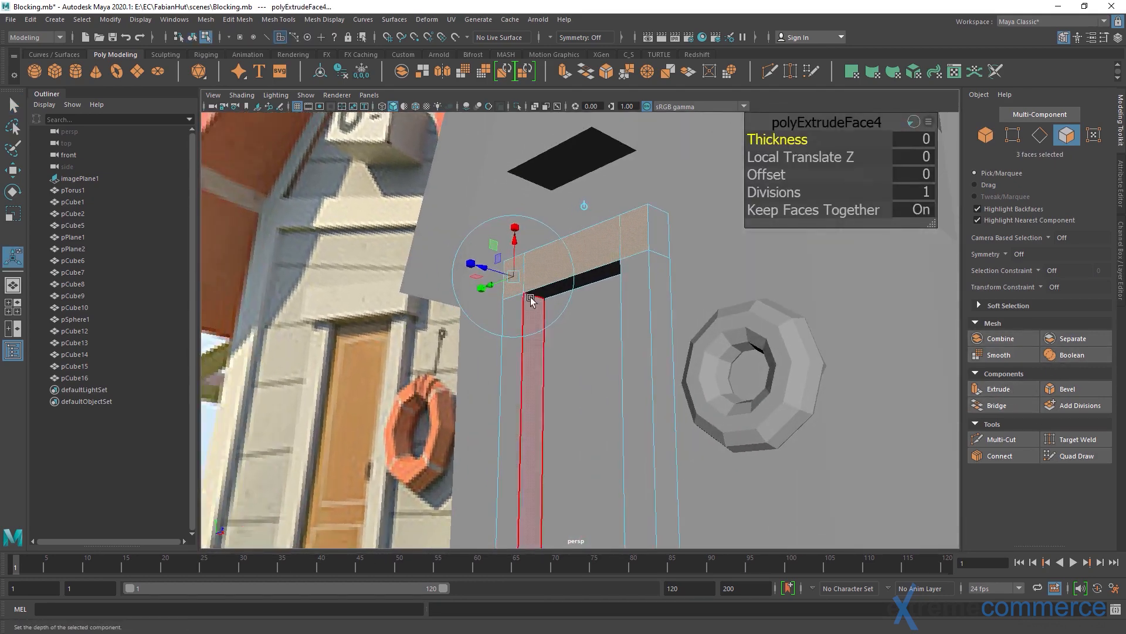
{"action": "left_click_drag", "start_coordinate": [480, 268], "coordinate": [475, 265]}
Extrude the four side faces at both ends of the lintel outward with a Local Translate Z of 0.0282
{"action": "left_click_drag", "start_coordinate": [594, 265], "coordinate": [525, 346], "text": "alt"}
{"action": "left_click", "coordinate": [600, 289]}
{"action": "left_click", "coordinate": [626, 276], "text": "shift"}
{"action": "left_click", "coordinate": [516, 339], "text": "shift"}
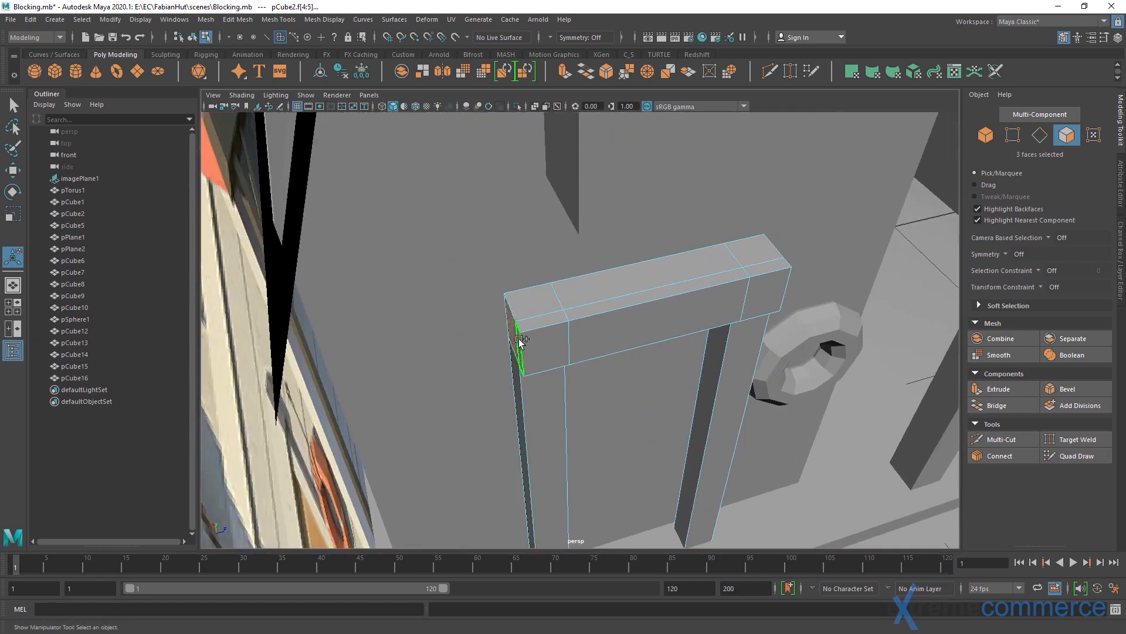
{"action": "left_click", "coordinate": [521, 339], "text": "shift"}
{"action": "left_click_drag", "start_coordinate": [639, 328], "coordinate": [640, 352], "text": "alt"}
{"action": "left_click", "coordinate": [999, 388]}
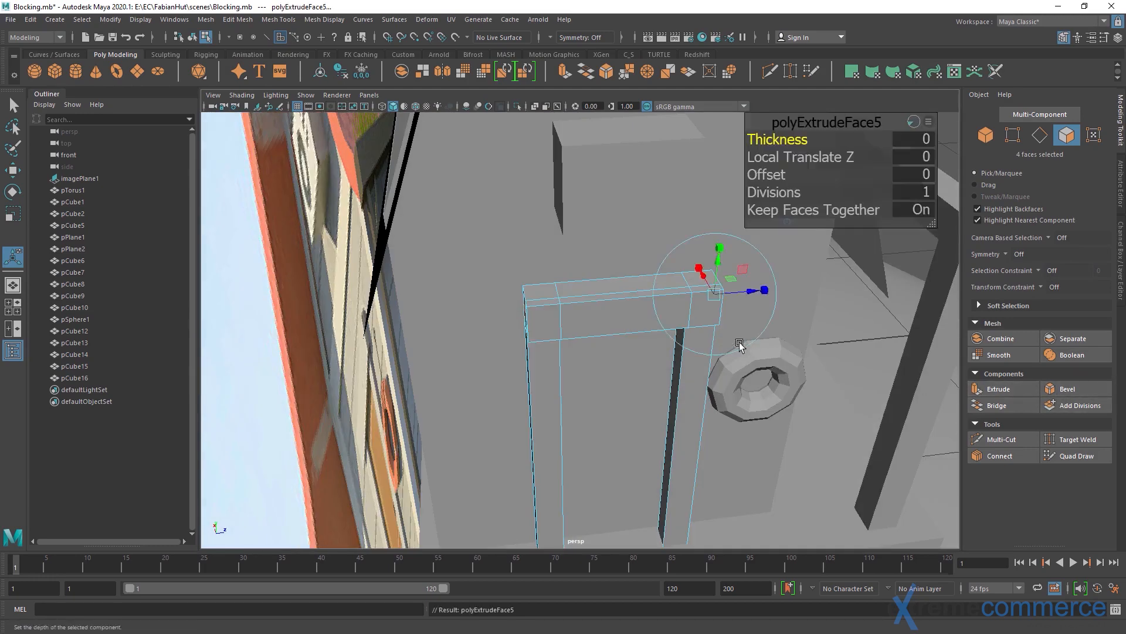
{"action": "left_click_drag", "start_coordinate": [739, 345], "coordinate": [695, 305], "text": "alt"}
{"action": "left_click_drag", "start_coordinate": [736, 271], "coordinate": [744, 270]}
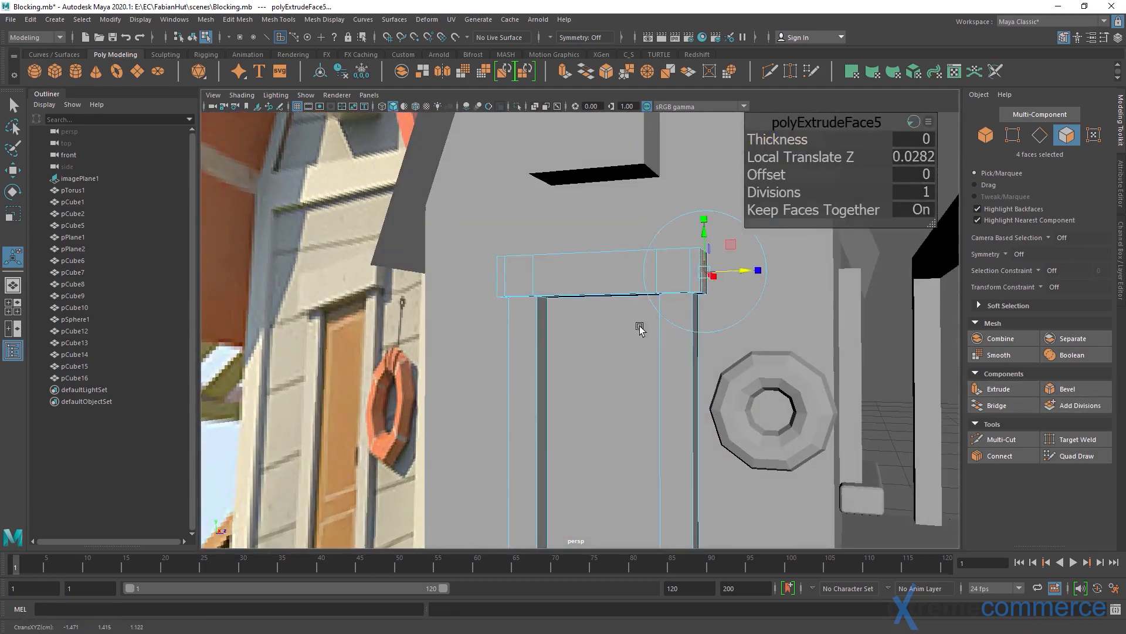
{"action": "left_click_drag", "start_coordinate": [640, 328], "coordinate": [609, 365], "text": "alt"}
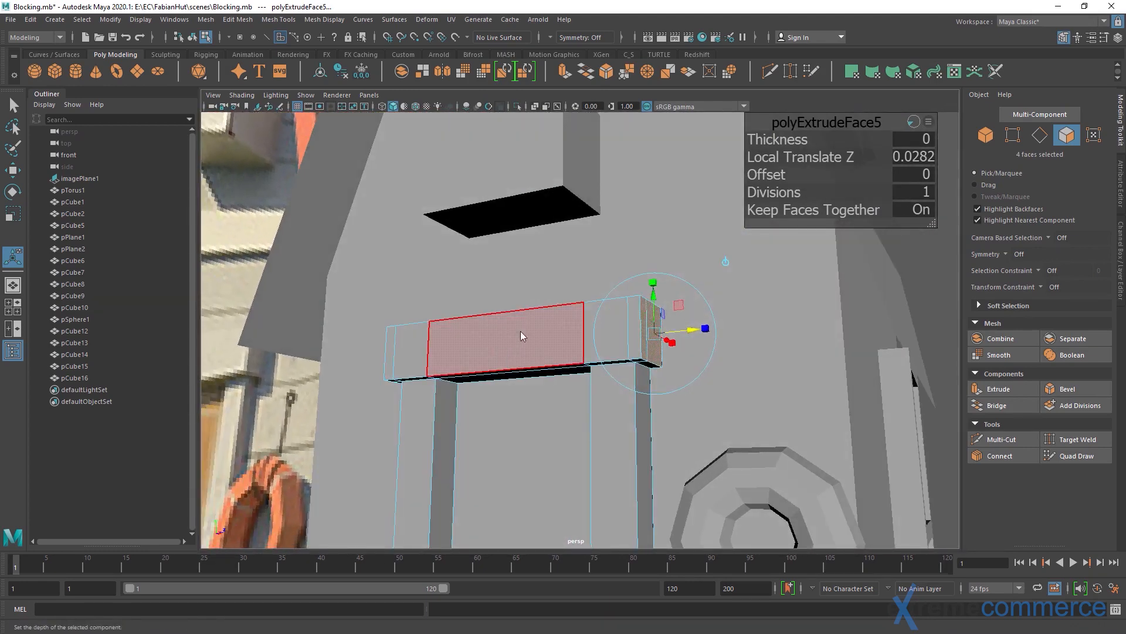
Inspect the complete door frame in object mode from several angles and compare it with the reference image
{"action": "right_click_drag", "start_coordinate": [519, 331], "coordinate": [560, 310]}
{"action": "scroll", "coordinate": [558, 317], "scroll_direction": "down", "scroll_amount": 5}
{"action": "left_click_drag", "start_coordinate": [561, 317], "coordinate": [518, 367], "text": "alt"}
{"action": "middle_click_drag", "start_coordinate": [518, 367], "coordinate": [517, 326], "text": "alt"}
{"action": "scroll", "coordinate": [566, 296], "scroll_direction": "up", "scroll_amount": 2}
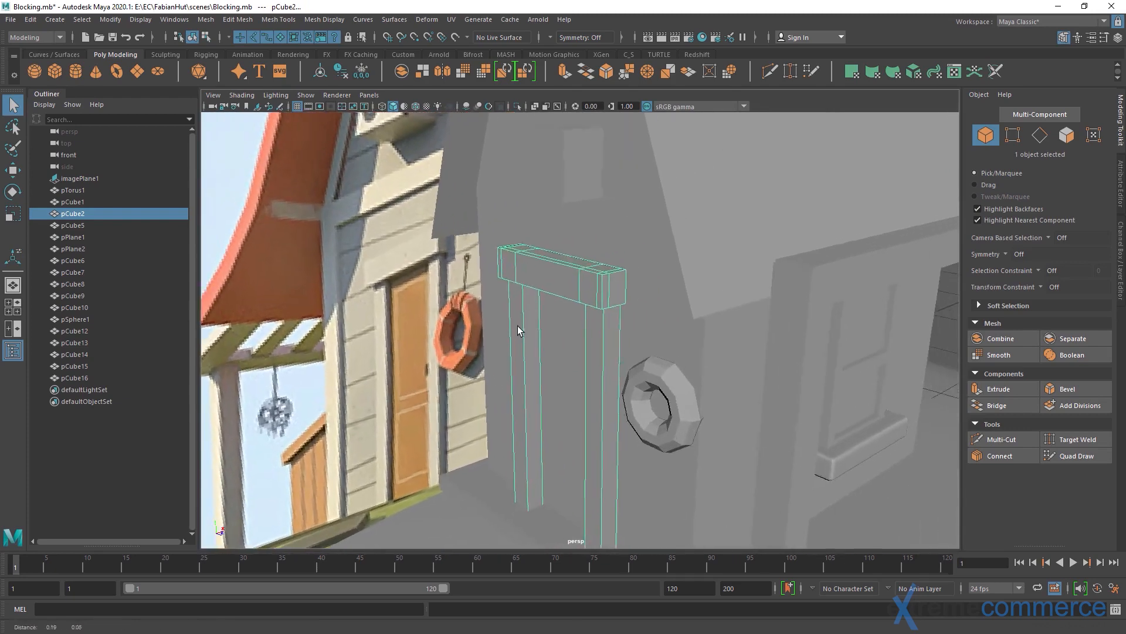
{"action": "left_click_drag", "start_coordinate": [517, 326], "coordinate": [561, 327], "text": "alt"}
{"action": "right_click_drag", "start_coordinate": [561, 327], "coordinate": [503, 269], "text": "alt"}
{"action": "left_click_drag", "start_coordinate": [517, 305], "coordinate": [503, 267], "text": "alt"}
{"action": "right_click_drag", "start_coordinate": [502, 267], "coordinate": [589, 284], "text": "alt"}
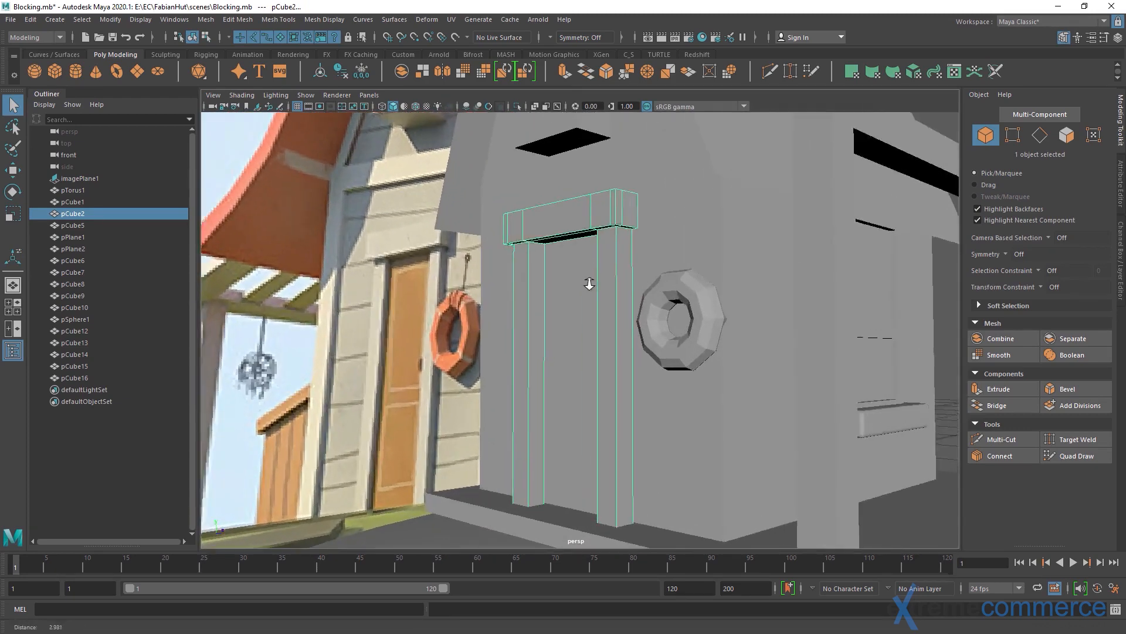
{"action": "left_click_drag", "start_coordinate": [589, 284], "coordinate": [583, 287], "text": "alt"}
Scale the whole door frame object
{"action": "key", "text": "r"}
{"action": "left_click_drag", "start_coordinate": [562, 223], "coordinate": [607, 312]}
{"action": "key", "text": "q"}
Move the lintel's five front faces slightly outward along X, away from the wall
{"action": "right_click_drag", "start_coordinate": [607, 312], "coordinate": [649, 297], "text": "alt"}
{"action": "left_click_drag", "start_coordinate": [649, 297], "coordinate": [640, 280], "text": "alt"}
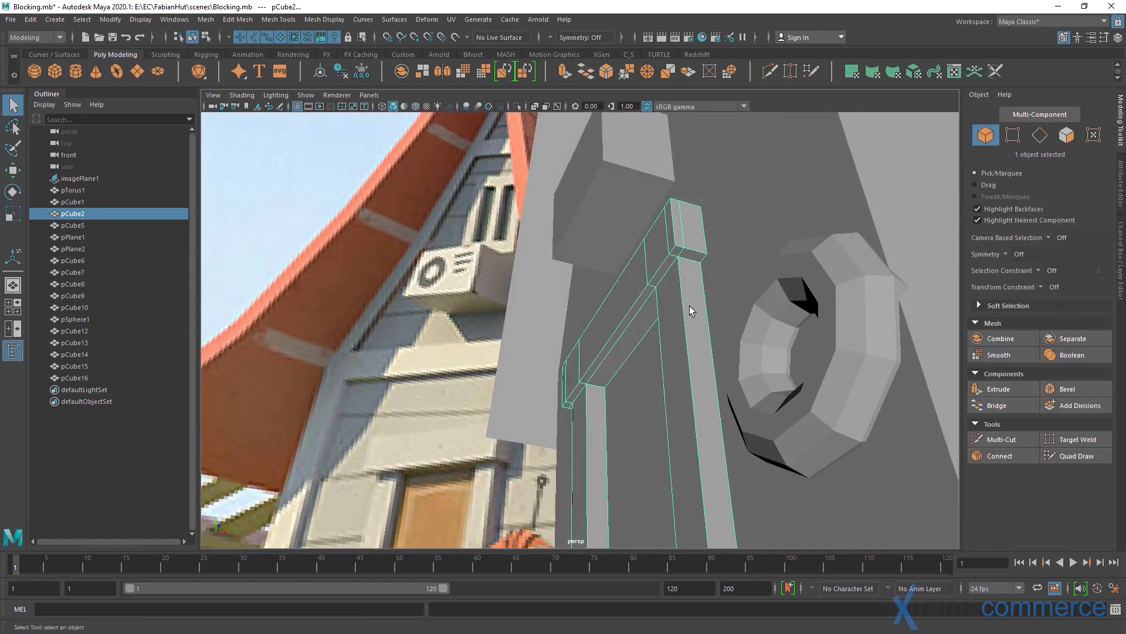
{"action": "key", "text": "F11"}
{"action": "left_click", "coordinate": [659, 245]}
{"action": "left_click", "coordinate": [671, 236], "text": "shift"}
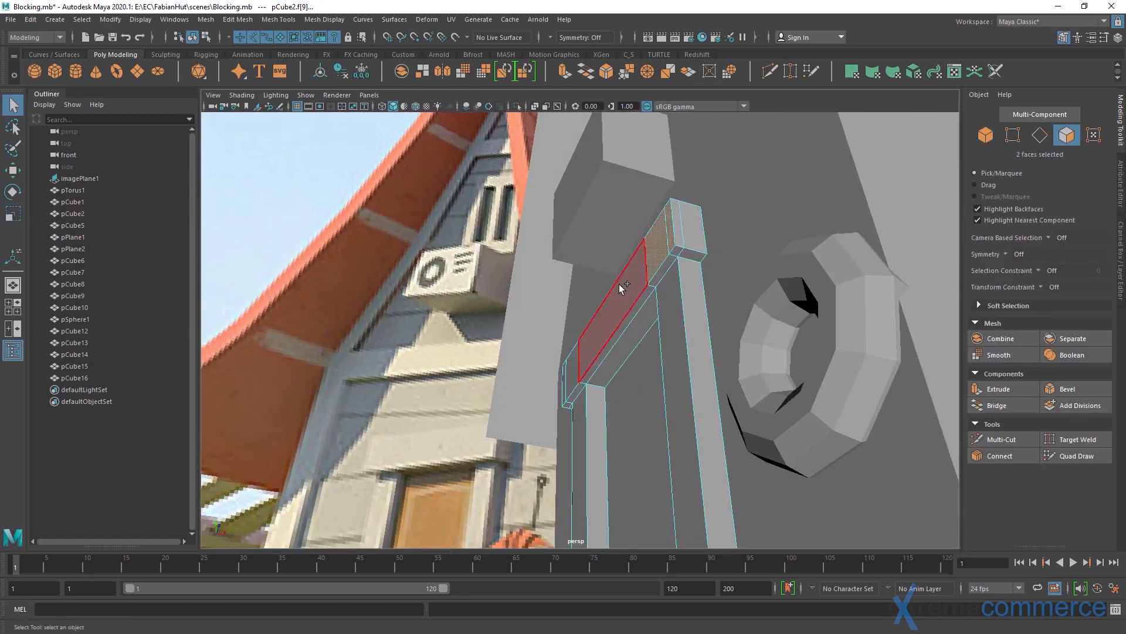
{"action": "left_click", "coordinate": [621, 289], "text": "shift"}
{"action": "key", "text": "w"}
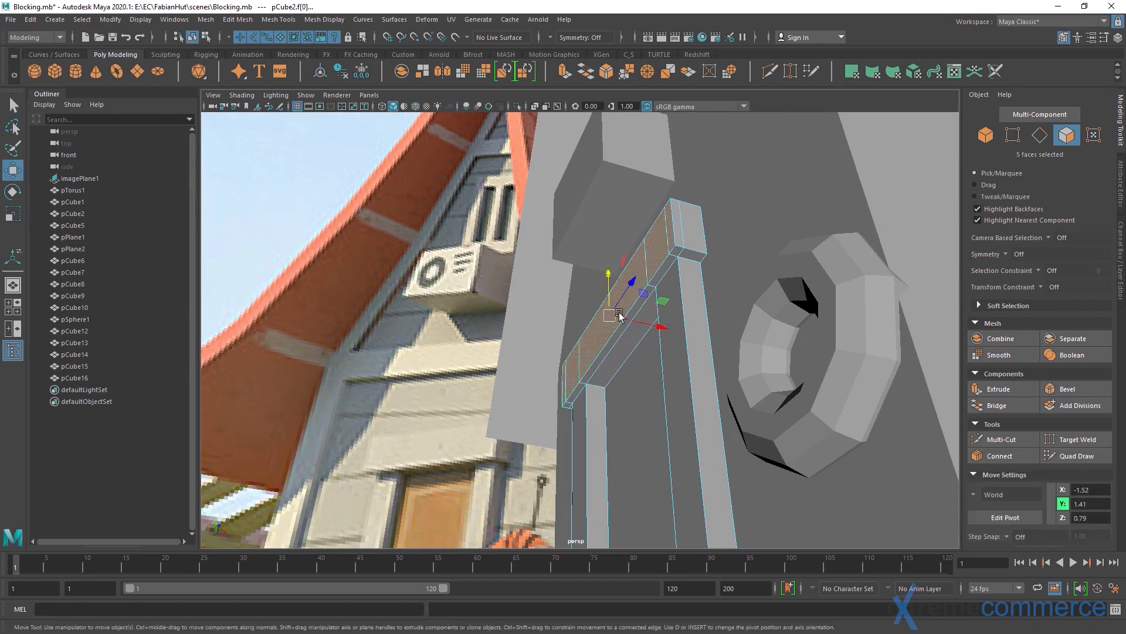
{"action": "left_click_drag", "start_coordinate": [605, 314], "coordinate": [657, 325]}
{"action": "key", "text": "q"}
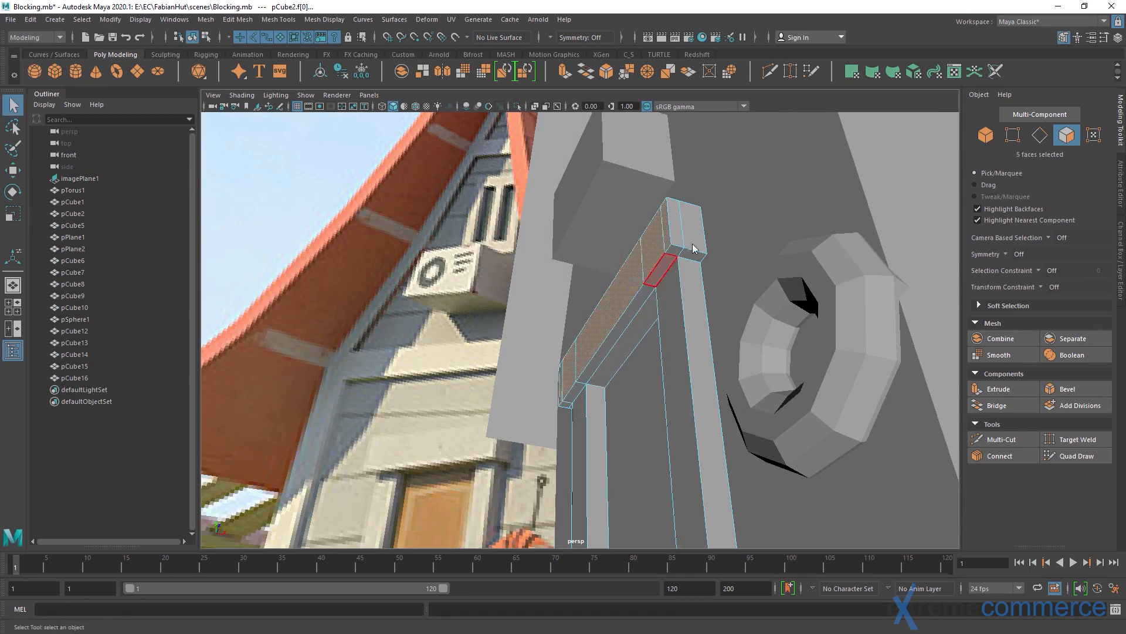
Undo the door frame scaling and move the whole frame object along X toward the wall, to about -1.42
{"action": "key", "text": "F8"}
{"action": "key", "text": "r"}
{"action": "left_click_drag", "start_coordinate": [579, 310], "coordinate": [681, 266]}
{"action": "key", "text": "w"}
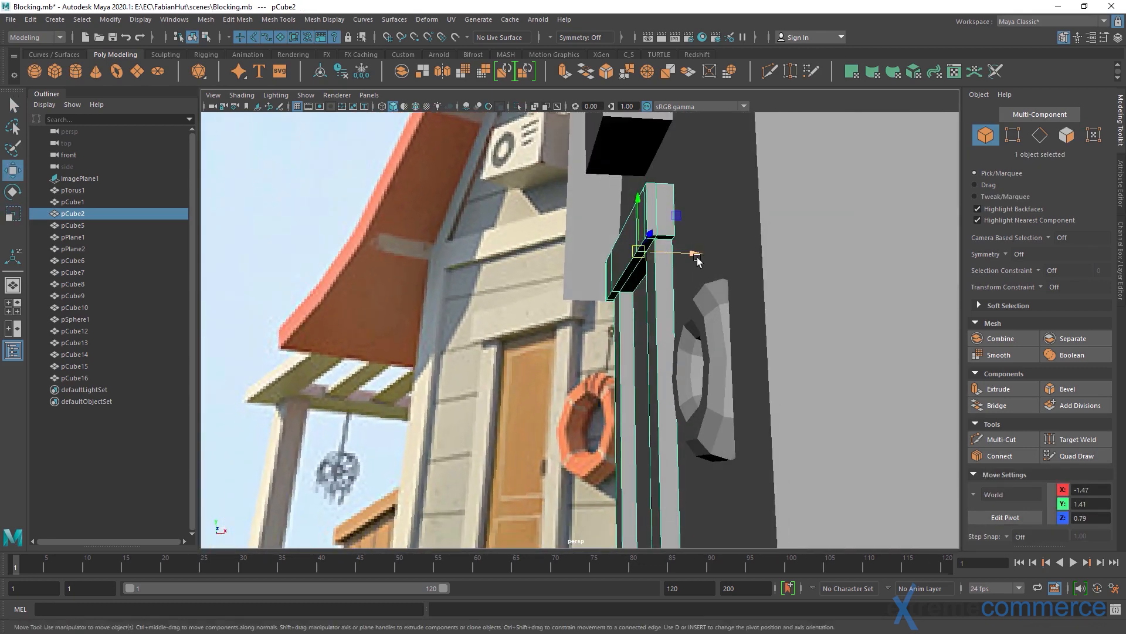
{"action": "key", "text": "ctrl+z"}
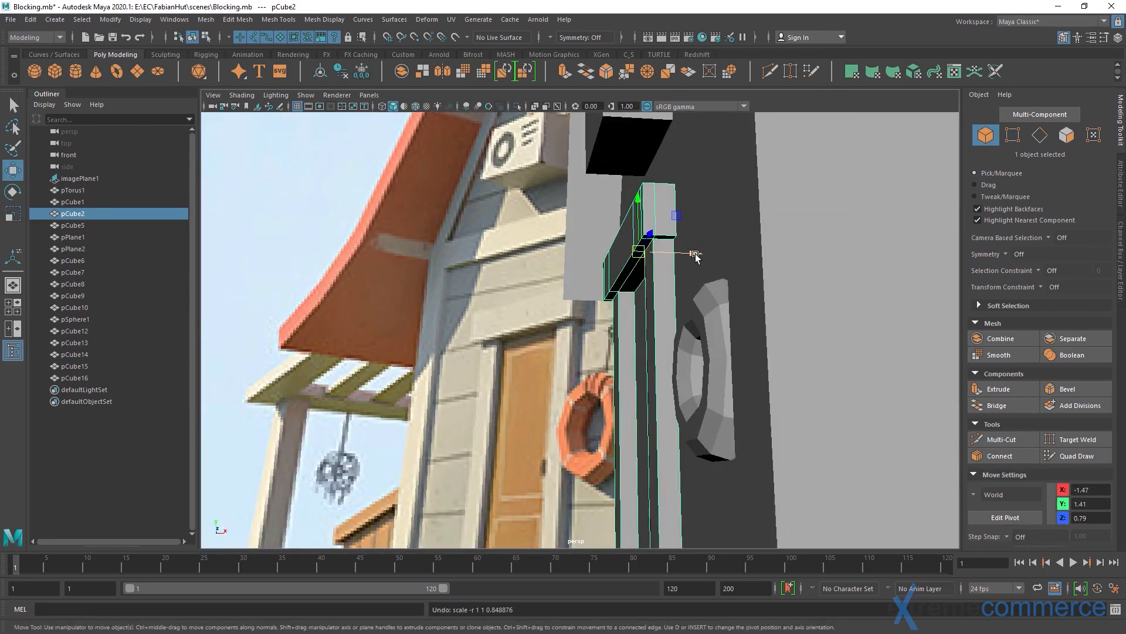
{"action": "left_click_drag", "start_coordinate": [695, 256], "coordinate": [711, 260]}
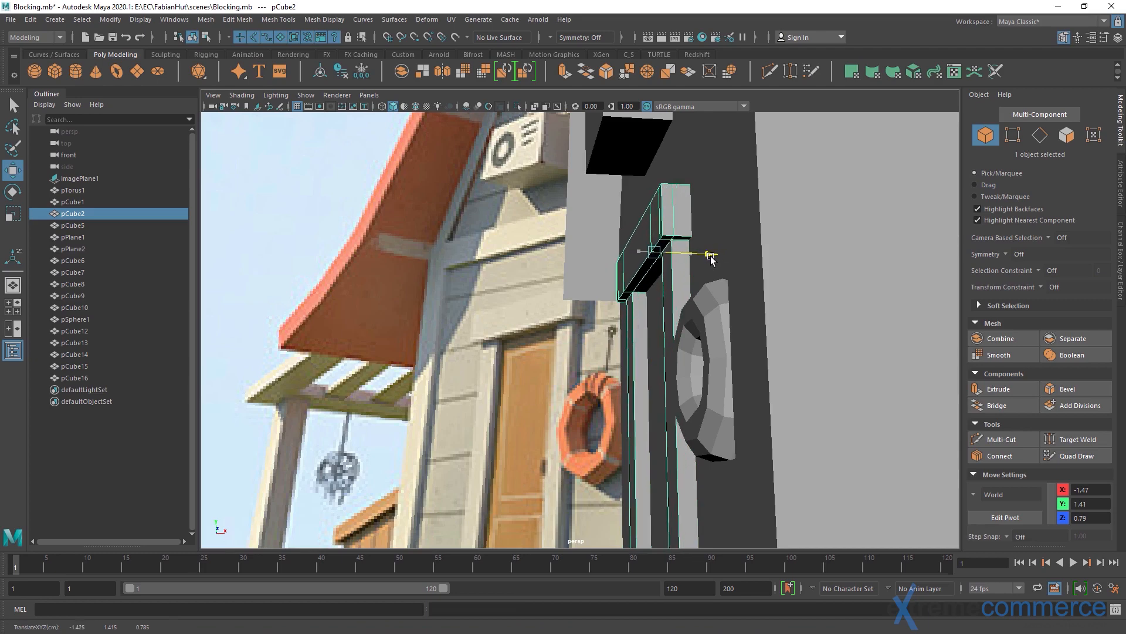
Examine the repositioned door frame and the hut entrance from farther away against the reference image
{"action": "left_click", "coordinate": [382, 272]}
{"action": "mouse_move", "coordinate": [598, 316]}
{"action": "left_mouse_down", "text": "alt"}
{"action": "mouse_move", "coordinate": [565, 284]}
{"action": "mouse_move", "coordinate": [603, 311]}
{"action": "mouse_move", "coordinate": [634, 300]}
{"action": "mouse_move", "coordinate": [587, 318]}
{"action": "left_mouse_up", "text": "alt"}
{"action": "scroll", "coordinate": [634, 301], "scroll_direction": "down", "scroll_amount": 3}
{"action": "left_click", "coordinate": [780, 237]}
{"action": "scroll", "coordinate": [586, 317], "scroll_direction": "down", "scroll_amount": 2}
{"action": "middle_click_drag", "start_coordinate": [586, 317], "coordinate": [574, 299], "text": "alt"}
{"action": "left_click", "coordinate": [636, 355]}
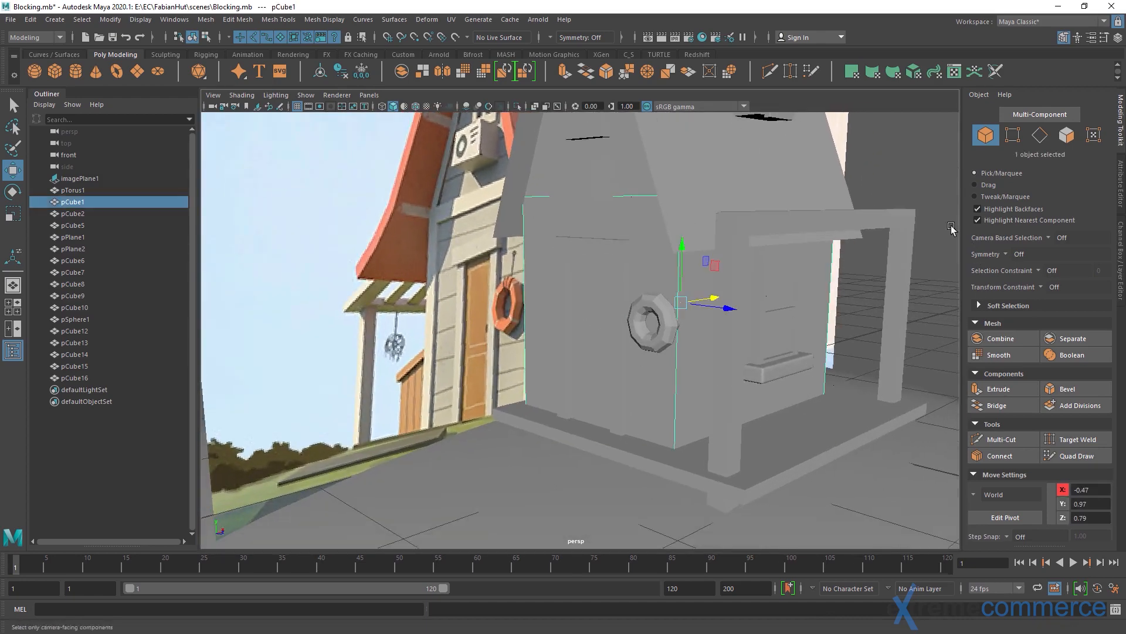
{"action": "left_click", "coordinate": [885, 187]}
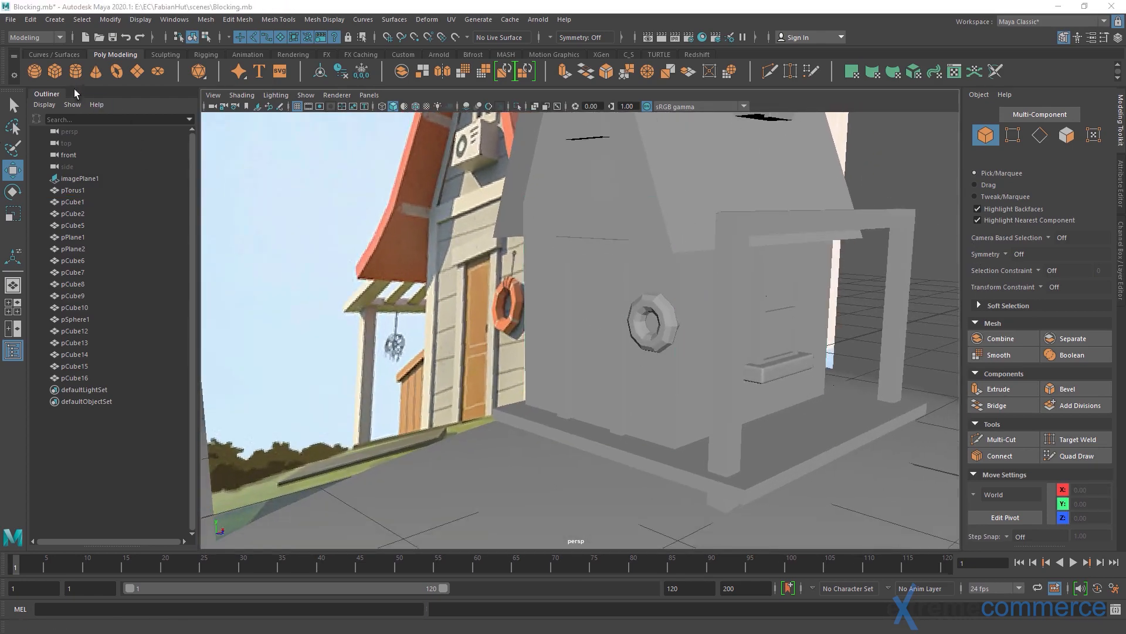
Create a polygon cube, shape it into a door slab about 0.03 thick and 0.40 wide, and place it in the frame opening
{"action": "left_click", "coordinate": [57, 74]}
{"action": "left_click_drag", "start_coordinate": [519, 300], "coordinate": [574, 341], "text": "alt"}
{"action": "left_click_drag", "start_coordinate": [604, 305], "coordinate": [592, 268]}
{"action": "key", "text": "r"}
{"action": "left_click_drag", "start_coordinate": [637, 327], "coordinate": [565, 337]}
{"action": "key", "text": "f"}
{"action": "key", "text": "w"}
{"action": "left_click_drag", "start_coordinate": [580, 332], "coordinate": [625, 372], "text": "alt"}
{"action": "key", "text": "f"}
{"action": "key", "text": "r"}
{"action": "key", "text": "w"}
Isolate the door slab together with the door frame in the viewport
{"action": "left_click", "coordinate": [664, 207], "text": "shift"}
{"action": "left_click_drag", "start_coordinate": [648, 241], "coordinate": [576, 247], "text": "alt"}
{"action": "left_click", "coordinate": [518, 106]}
{"action": "left_click_drag", "start_coordinate": [616, 277], "coordinate": [483, 262], "text": "alt"}
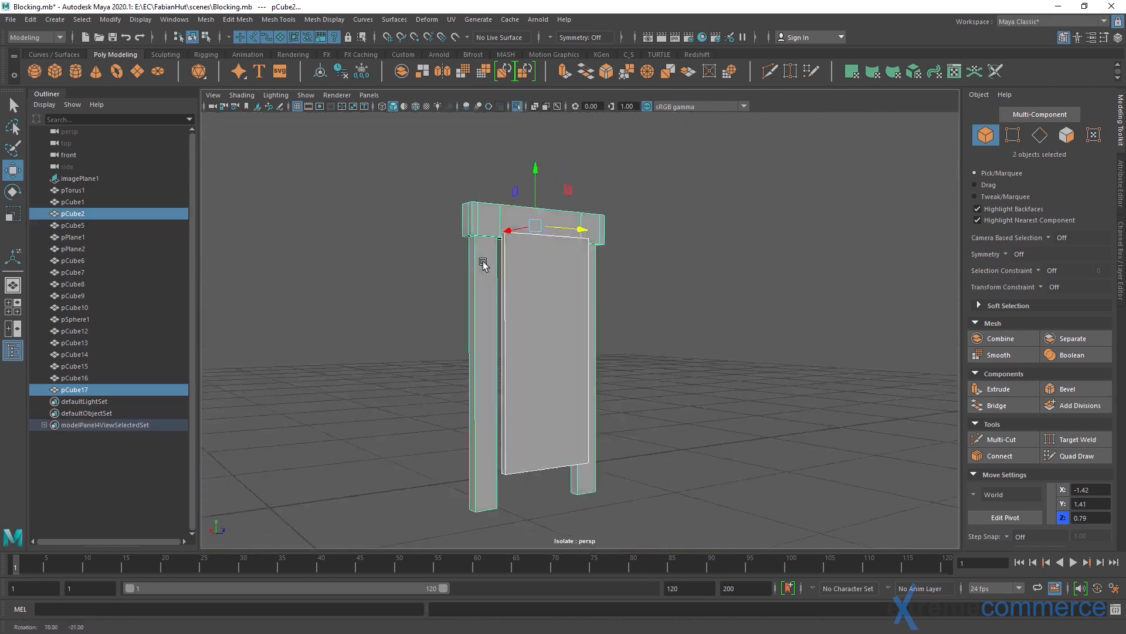
{"action": "right_click_drag", "start_coordinate": [483, 262], "coordinate": [506, 254], "text": "alt"}
Move the door slab along Z to about 0.79 so it sits centred between the frame posts
{"action": "key", "text": "q"}
{"action": "left_click_drag", "start_coordinate": [506, 255], "coordinate": [605, 291], "text": "alt"}
{"action": "key", "text": "w"}
{"action": "left_click", "coordinate": [581, 237]}
{"action": "left_click_drag", "start_coordinate": [636, 329], "coordinate": [626, 330]}
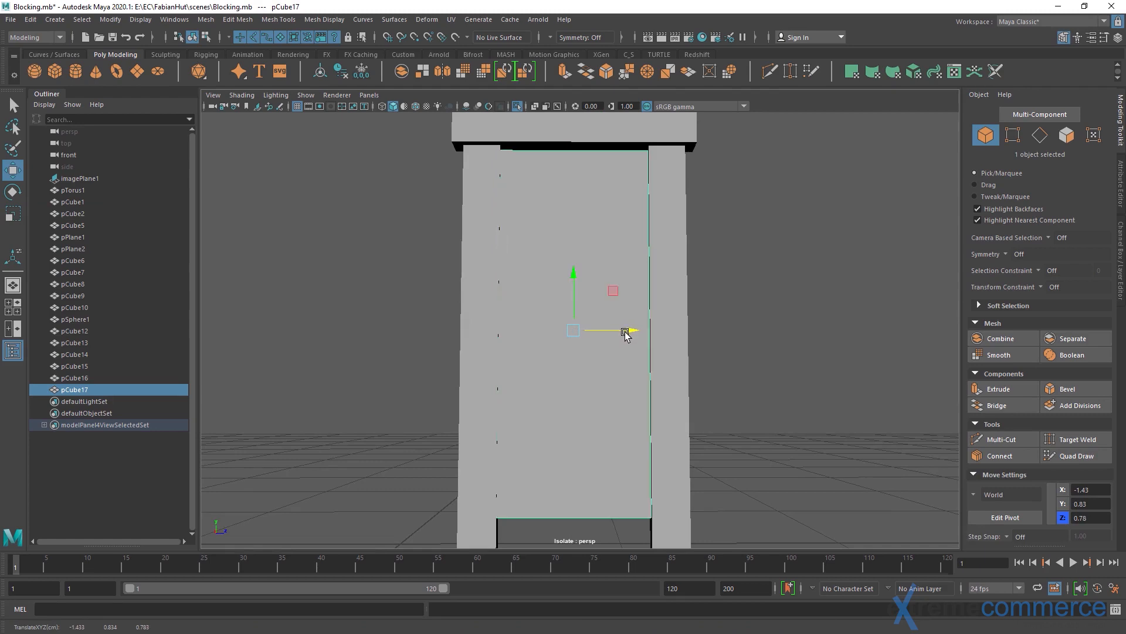
{"action": "left_click_drag", "start_coordinate": [632, 334], "coordinate": [624, 326]}
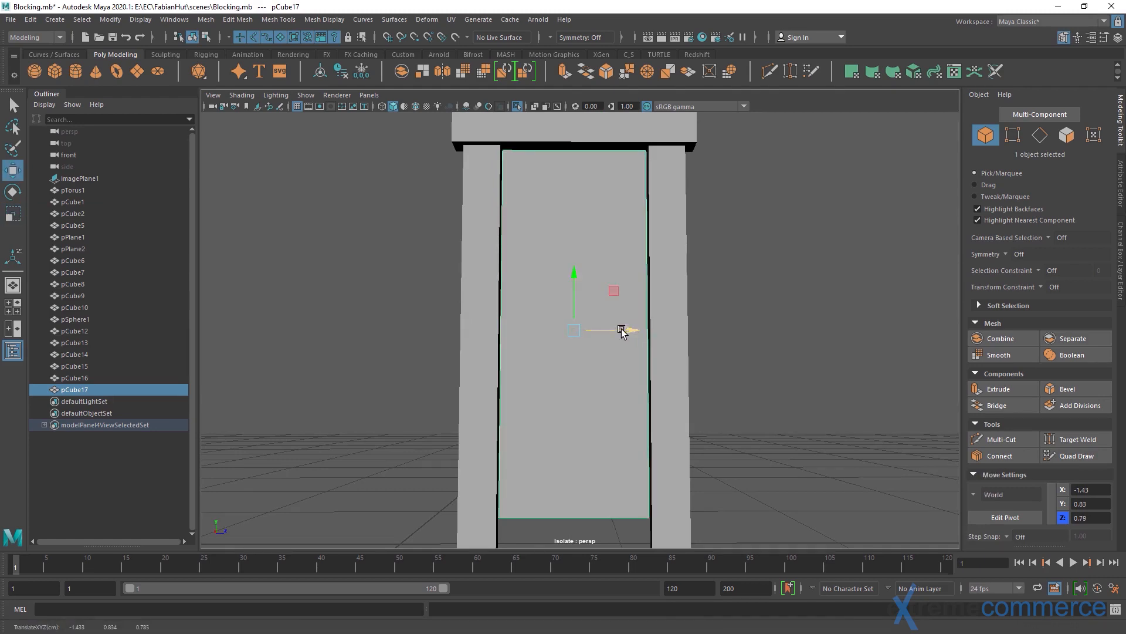
Scale the door slab's height to 1.02 to reach the lintel, and show the whole scene again
{"action": "key", "text": "r"}
{"action": "left_click_drag", "start_coordinate": [576, 282], "coordinate": [576, 278]}
{"action": "left_click", "coordinate": [730, 254]}
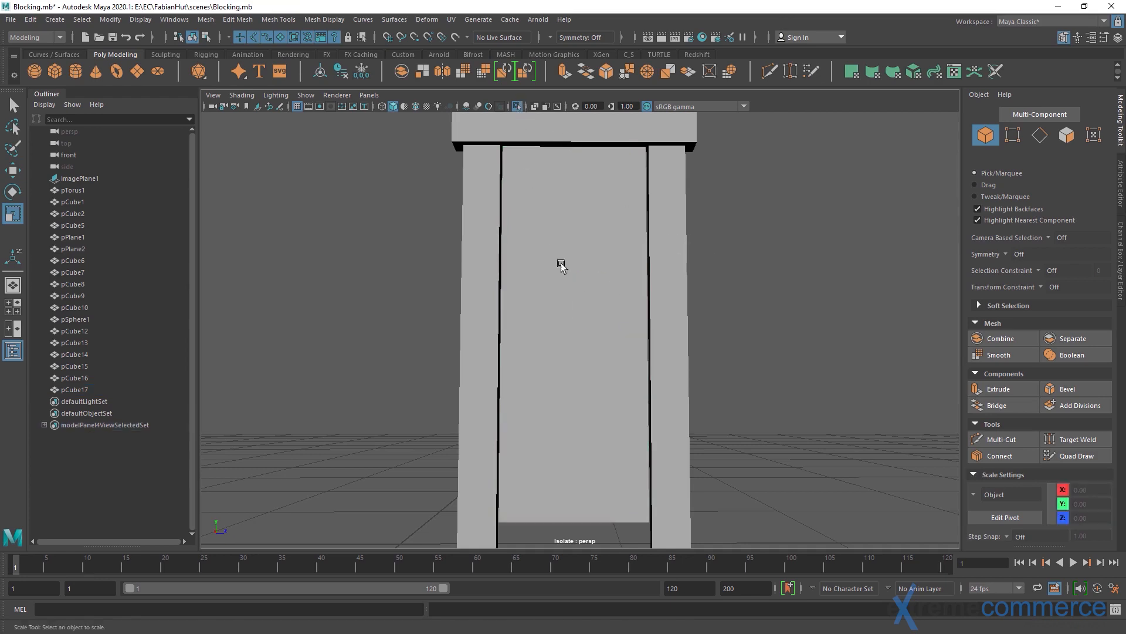
{"action": "left_click", "coordinate": [517, 107]}
Insert a horizontal edge loop across the lower part of the door slab with Quad Draw, following the panel split in the reference
{"action": "mouse_move", "coordinate": [592, 283]}
{"action": "left_mouse_down", "text": "alt"}
{"action": "mouse_move", "coordinate": [566, 294]}
{"action": "mouse_move", "coordinate": [597, 302]}
{"action": "left_mouse_up", "text": "alt"}
{"action": "left_click", "coordinate": [599, 303]}
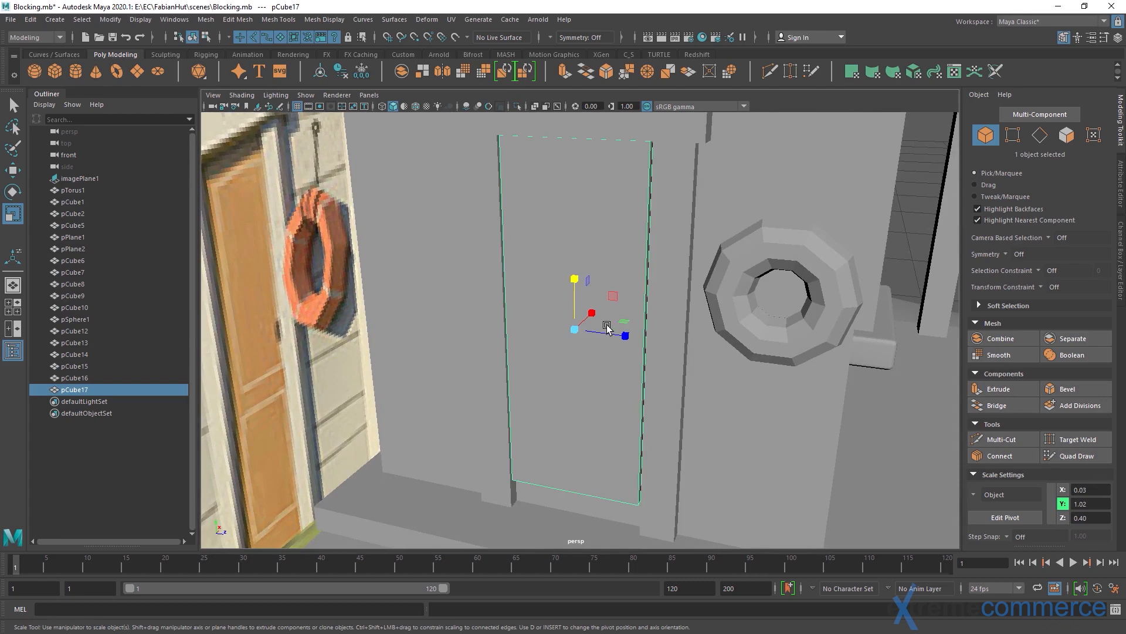
{"action": "left_click_drag", "start_coordinate": [653, 351], "coordinate": [524, 292], "text": "alt"}
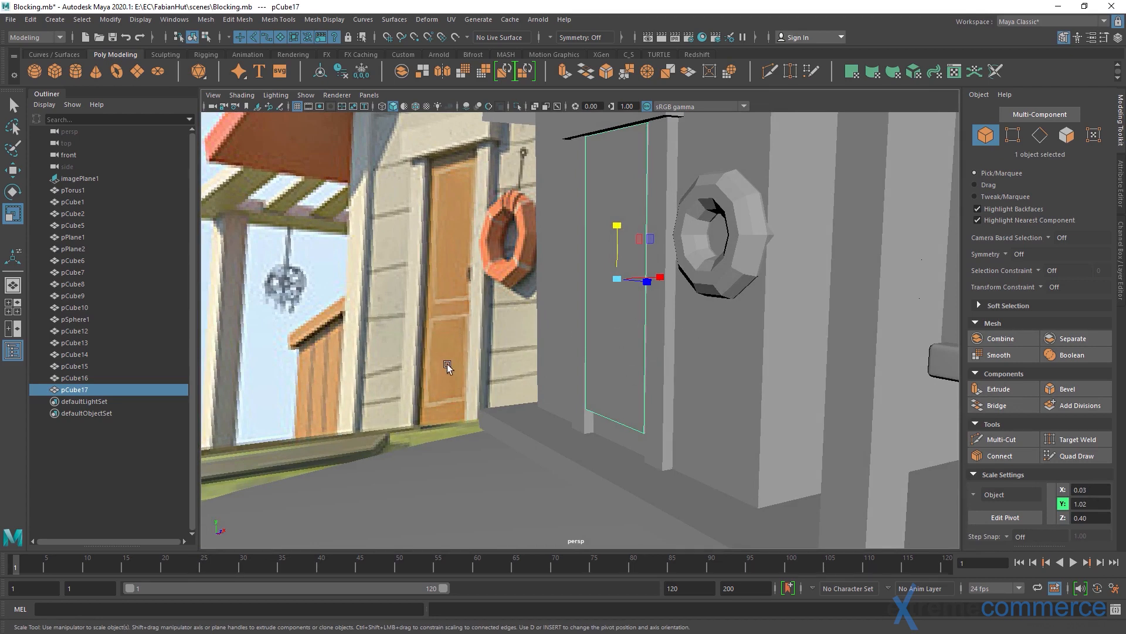
{"action": "mouse_move", "coordinate": [601, 338]}
{"action": "left_mouse_down", "text": "alt"}
{"action": "mouse_move", "coordinate": [578, 352]}
{"action": "mouse_move", "coordinate": [649, 348]}
{"action": "mouse_move", "coordinate": [652, 334]}
{"action": "left_mouse_up", "text": "alt"}
{"action": "left_click", "coordinate": [1074, 456]}
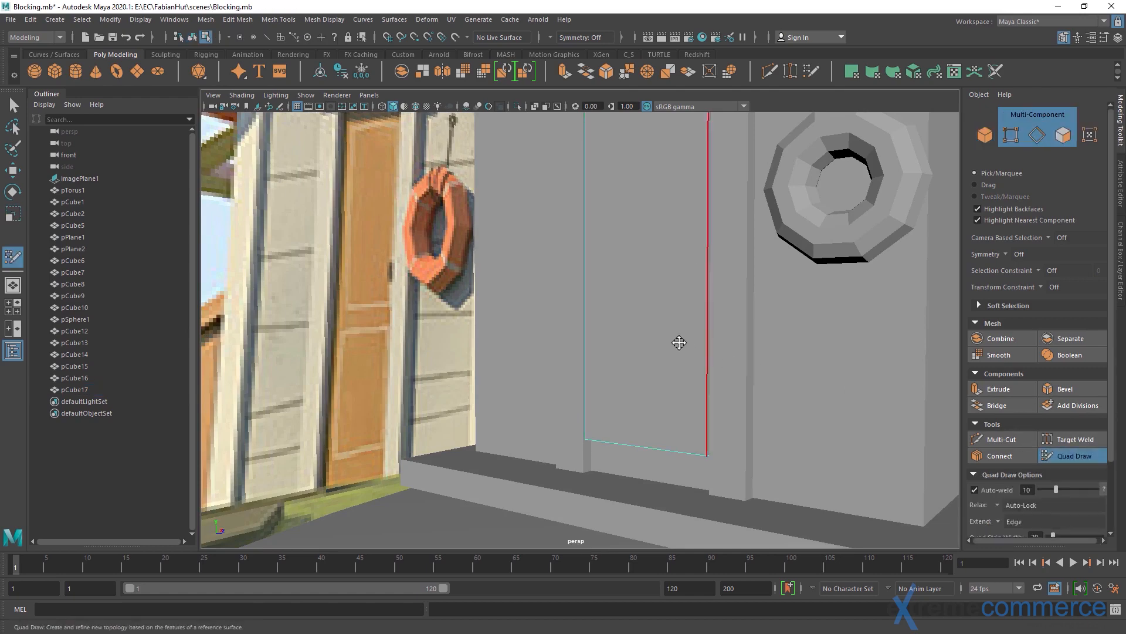
{"action": "left_click", "coordinate": [589, 315], "text": "ctrl"}
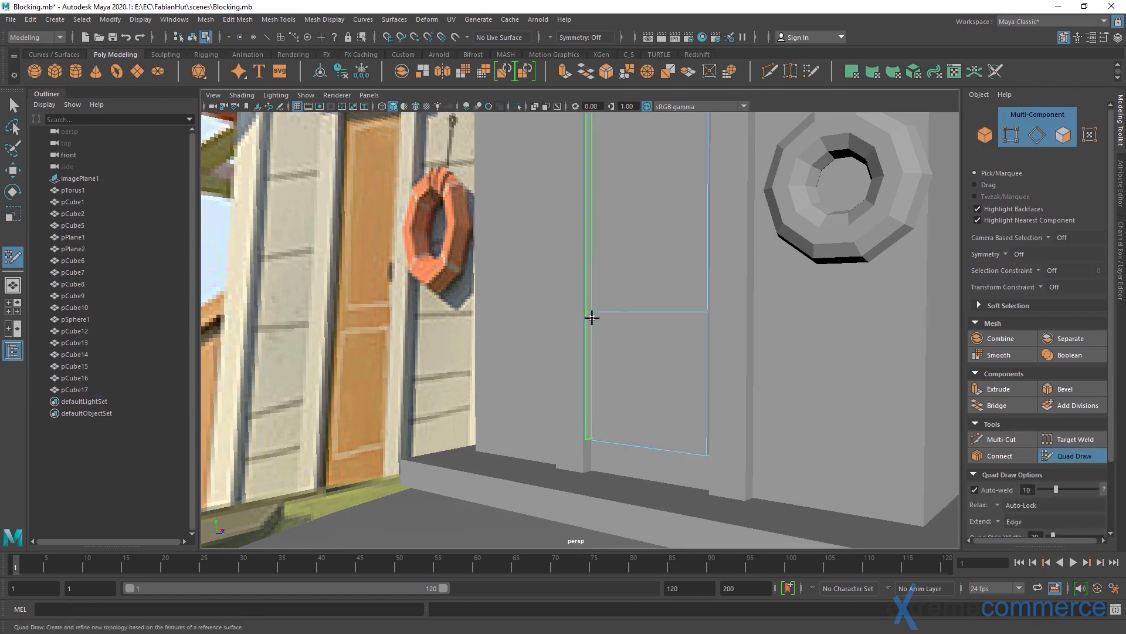
{"action": "right_click_drag", "start_coordinate": [690, 292], "coordinate": [648, 236], "text": "alt"}
{"action": "middle_click_drag", "start_coordinate": [648, 236], "coordinate": [641, 287], "text": "alt"}
Extrude the door's upper and lower front faces with Keep Faces Together off and an Offset of 0.03
{"action": "key", "text": "q"}
{"action": "left_click", "coordinate": [635, 273]}
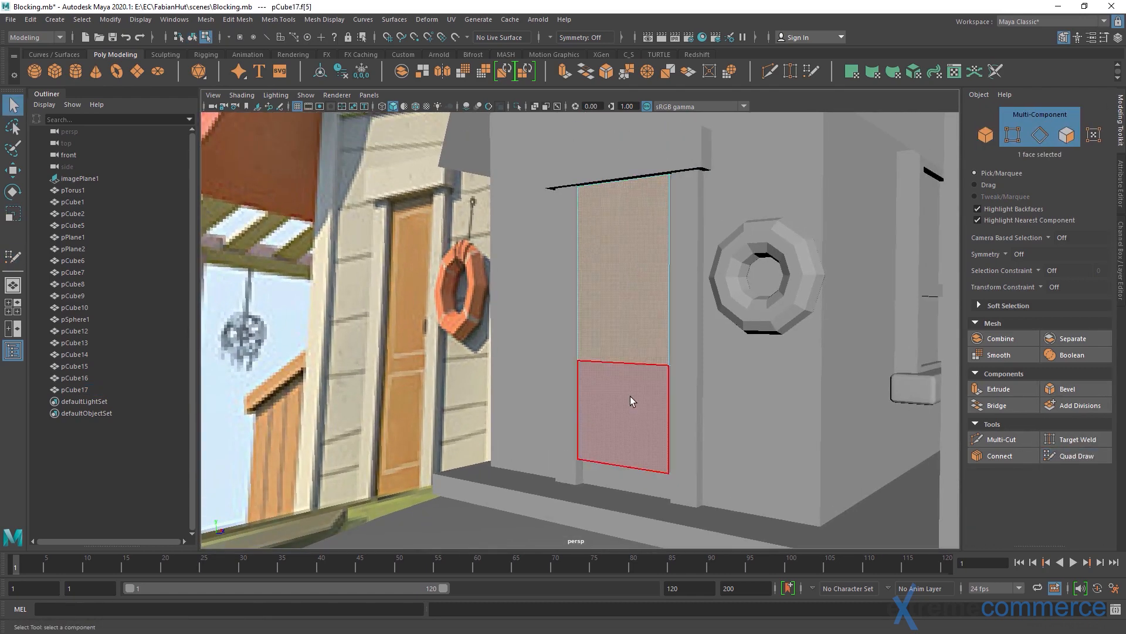
{"action": "left_click", "coordinate": [631, 399], "text": "shift"}
{"action": "left_click", "coordinate": [999, 389]}
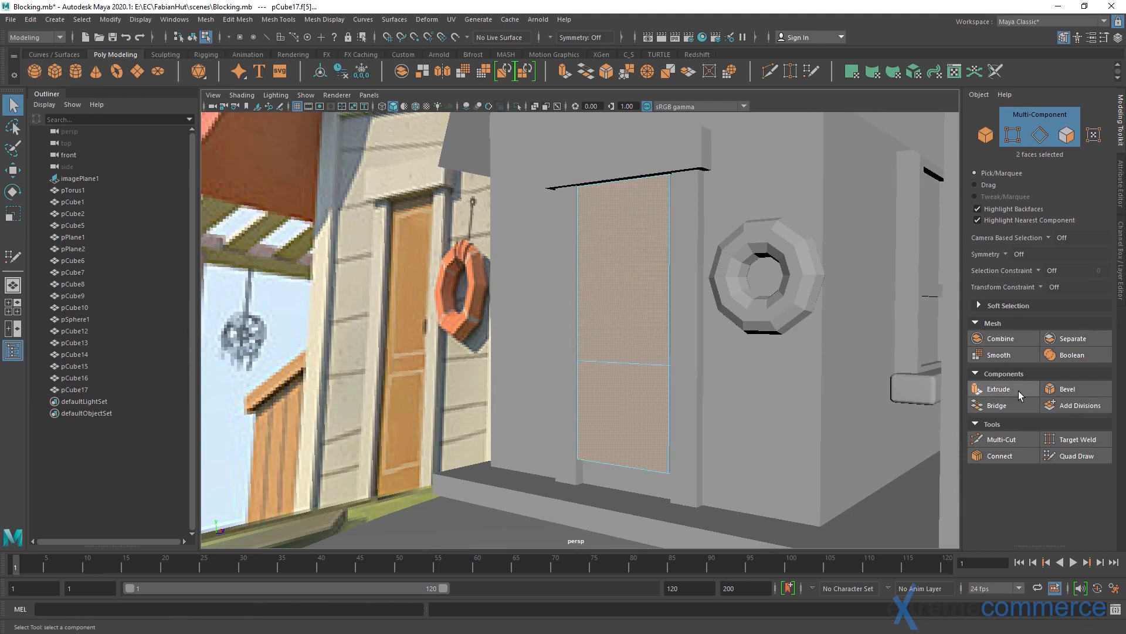
{"action": "left_click", "coordinate": [923, 210]}
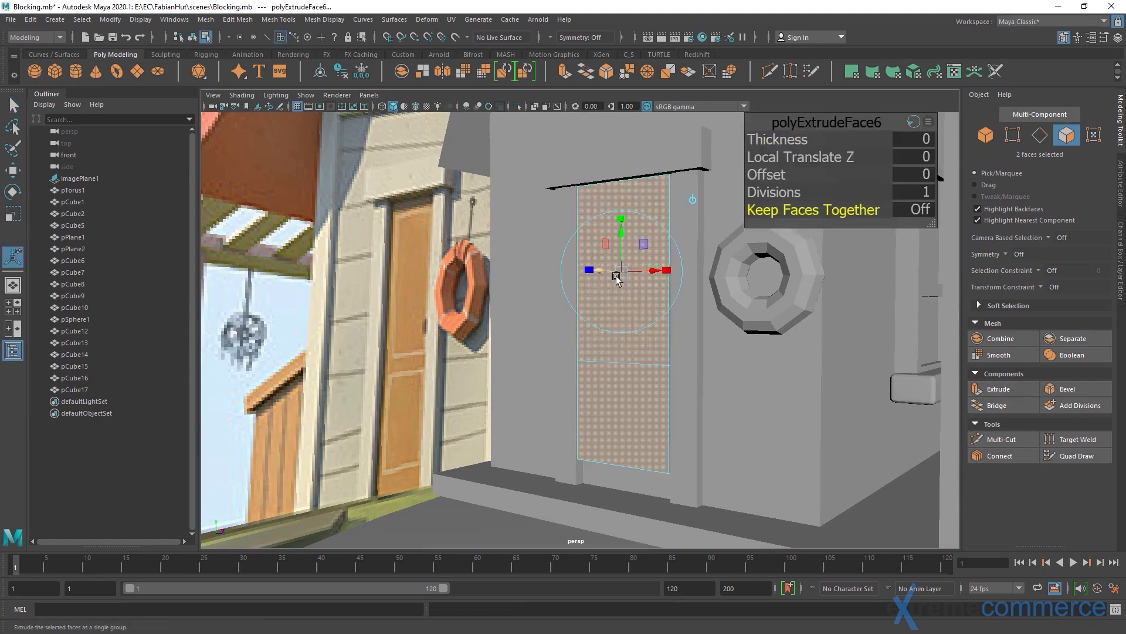
{"action": "left_click_drag", "start_coordinate": [772, 175], "coordinate": [793, 176]}
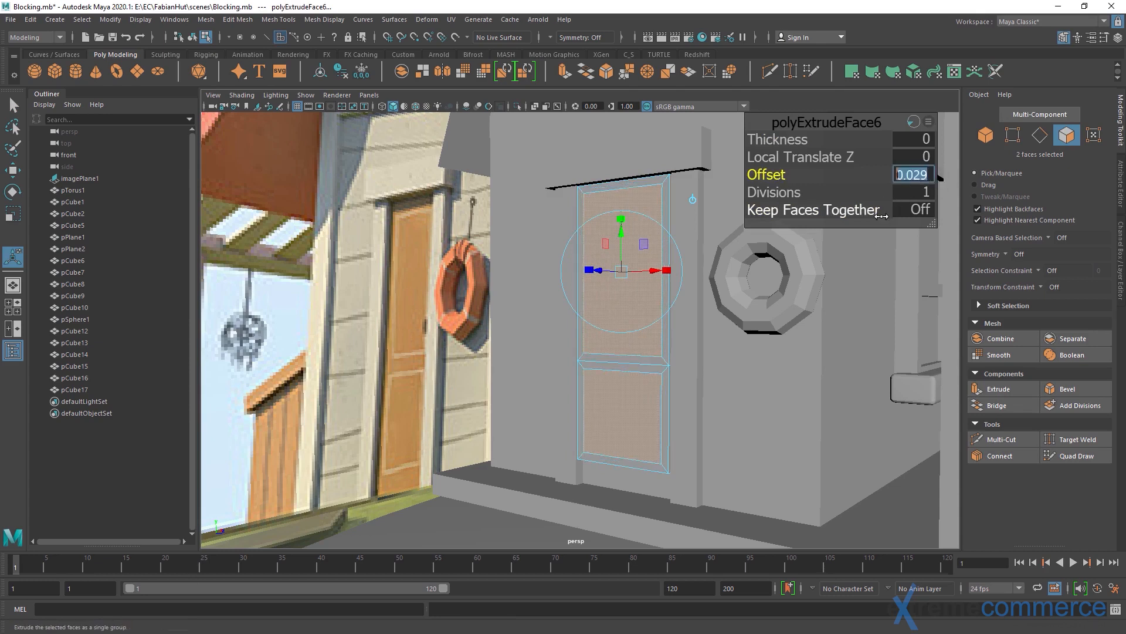
{"action": "type", "text": ".03"}
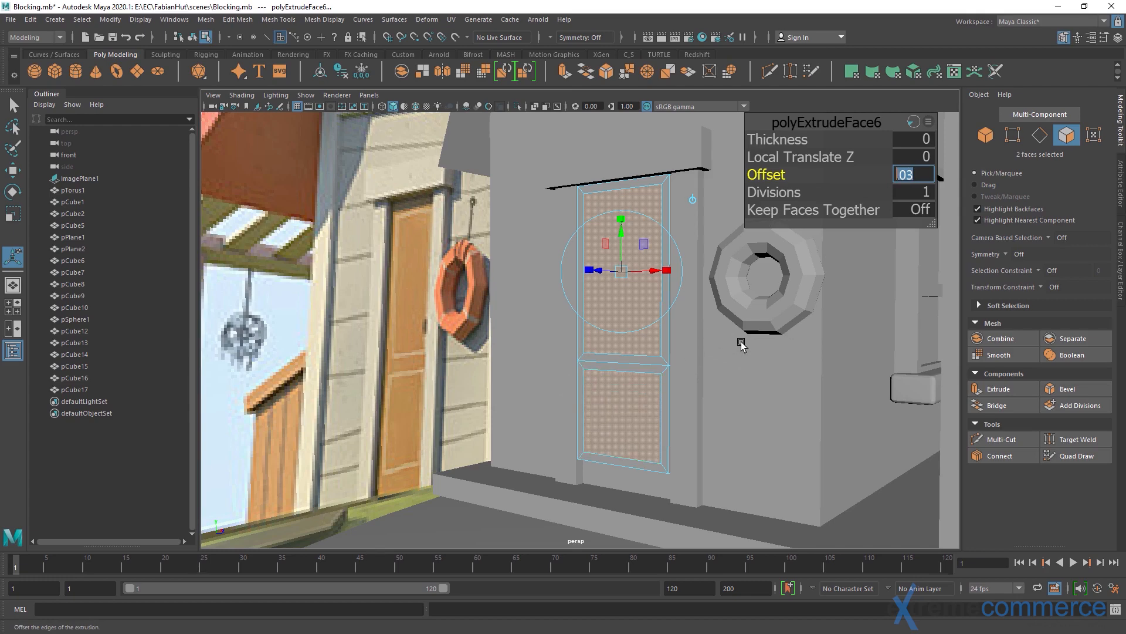
{"action": "left_click_drag", "start_coordinate": [667, 346], "coordinate": [672, 347], "text": "alt"}
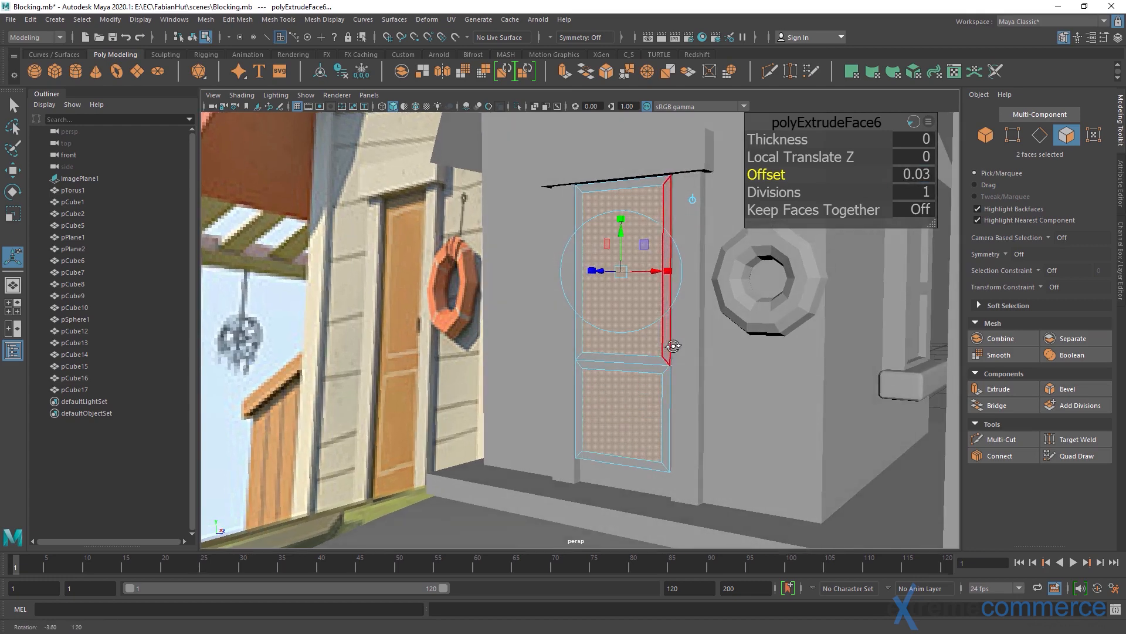
Extrude the two inset door panel faces again with an Offset of 0.016
{"action": "left_click", "coordinate": [998, 388]}
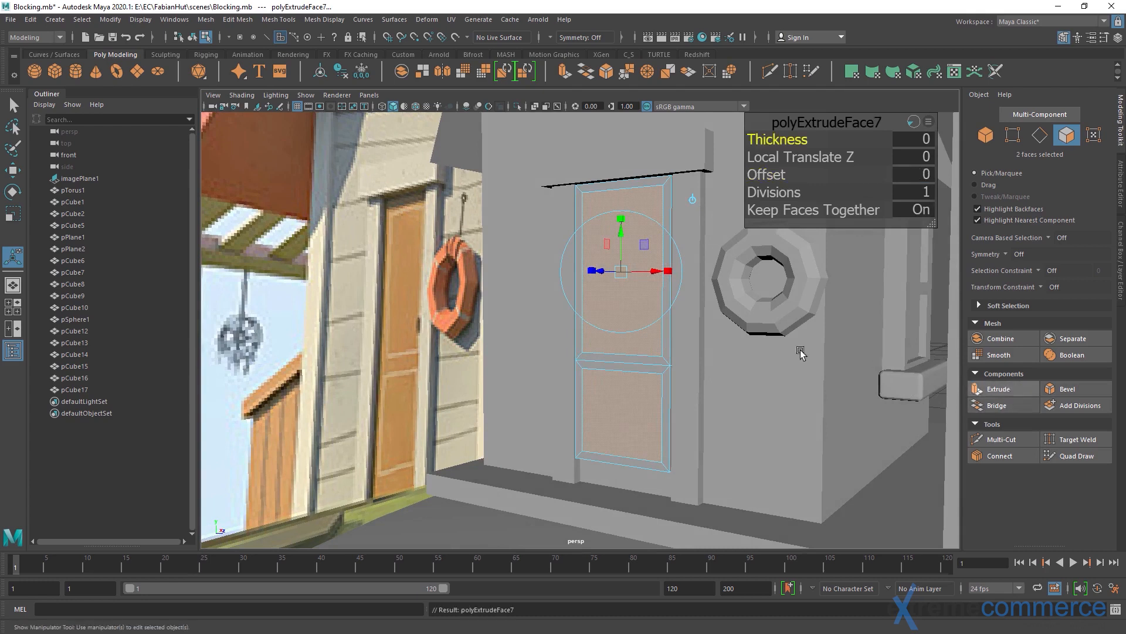
{"action": "left_click_drag", "start_coordinate": [780, 176], "coordinate": [781, 177]}
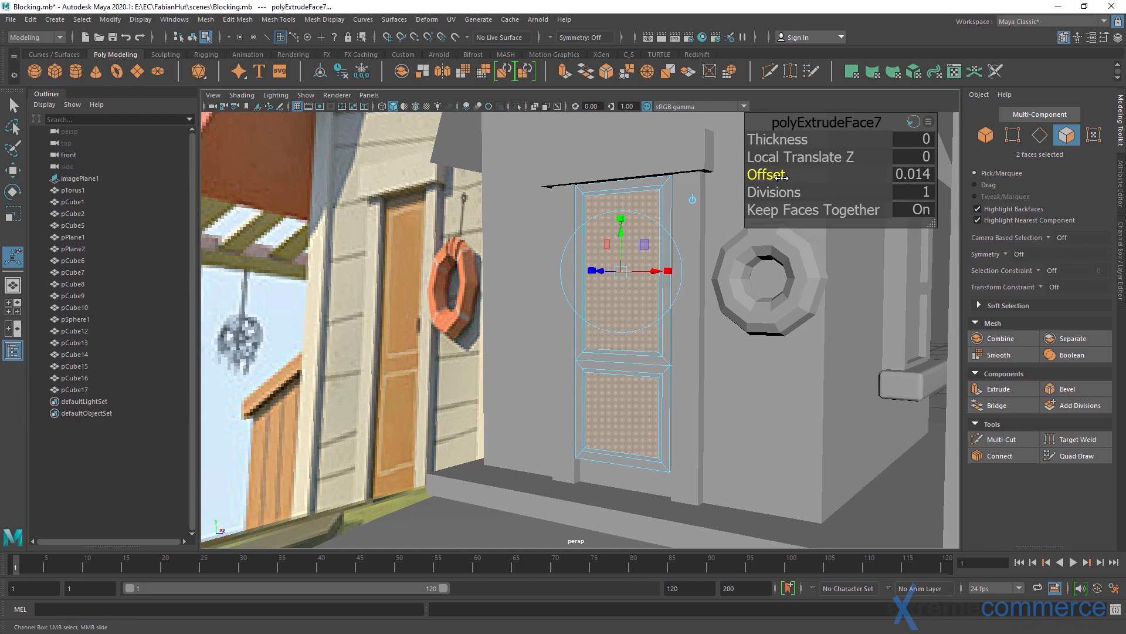
{"action": "left_click_drag", "start_coordinate": [679, 257], "coordinate": [485, 287], "text": "alt"}
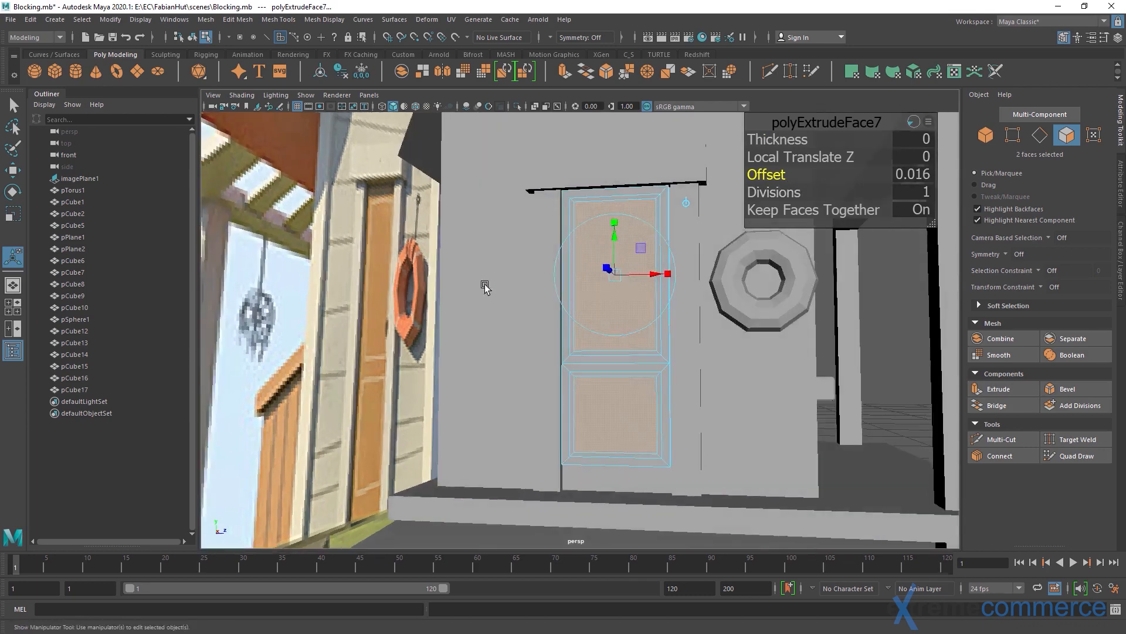
{"action": "right_click_drag", "start_coordinate": [485, 287], "coordinate": [644, 358], "text": "alt"}
{"action": "middle_click_drag", "start_coordinate": [644, 357], "coordinate": [635, 301], "text": "alt"}
{"action": "right_click_drag", "start_coordinate": [635, 301], "coordinate": [591, 284], "text": "alt"}
{"action": "left_click_drag", "start_coordinate": [591, 284], "coordinate": [548, 367], "text": "alt"}
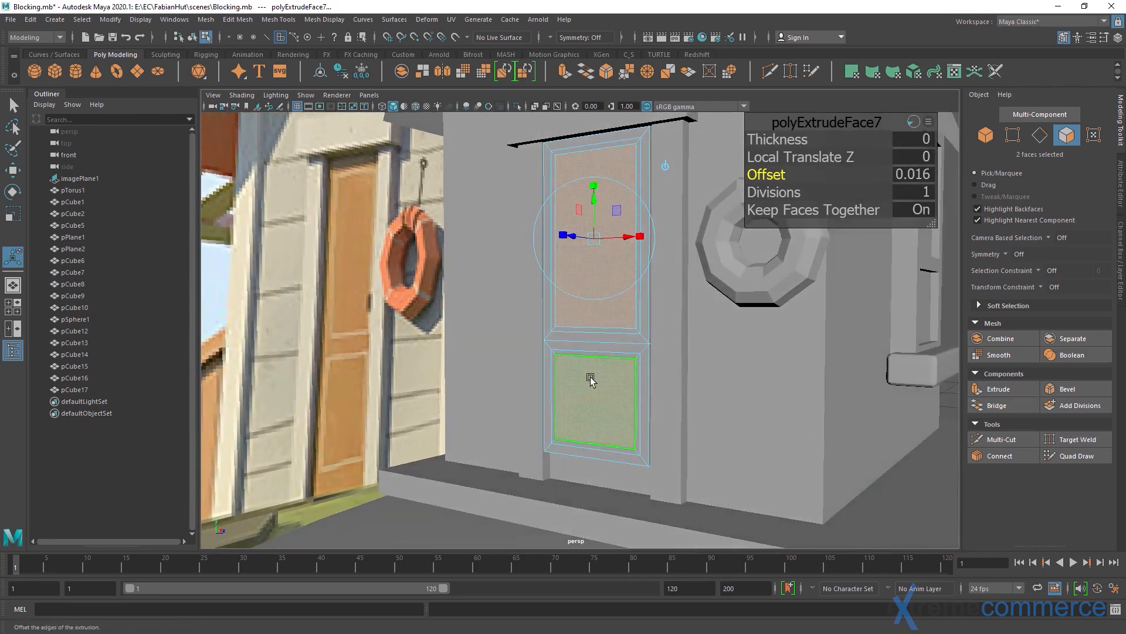
Select the eight narrow inner border faces surrounding the lower and upper door panels
{"action": "right_click_drag", "start_coordinate": [546, 377], "coordinate": [613, 377], "text": "alt"}
{"action": "key", "text": "q"}
{"action": "left_click", "coordinate": [555, 361]}
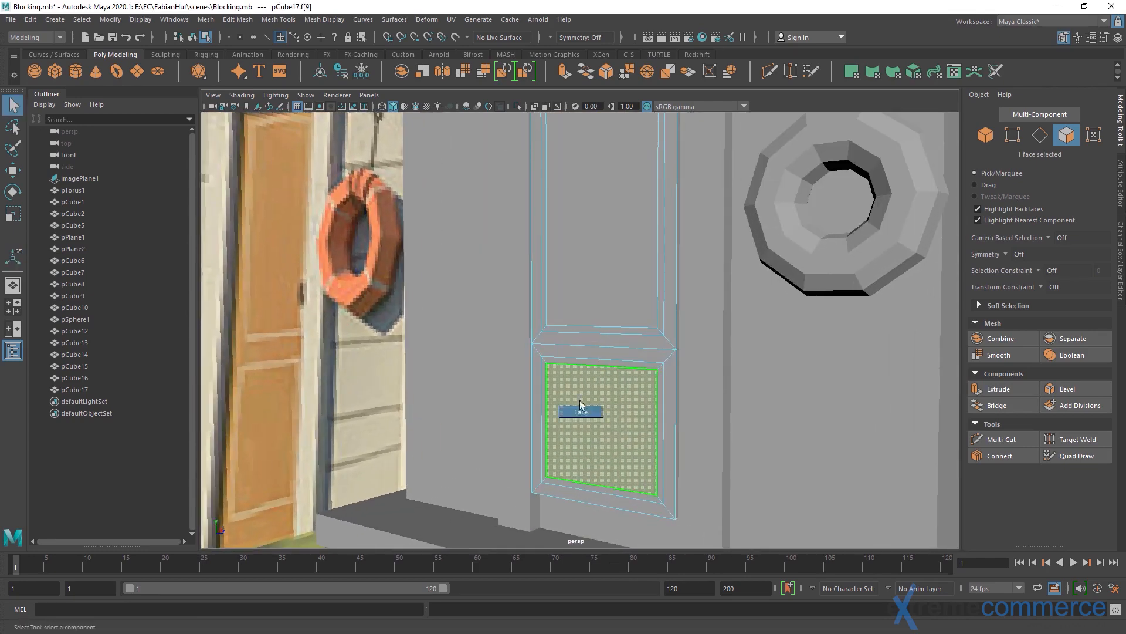
{"action": "left_click", "coordinate": [541, 390], "text": "shift"}
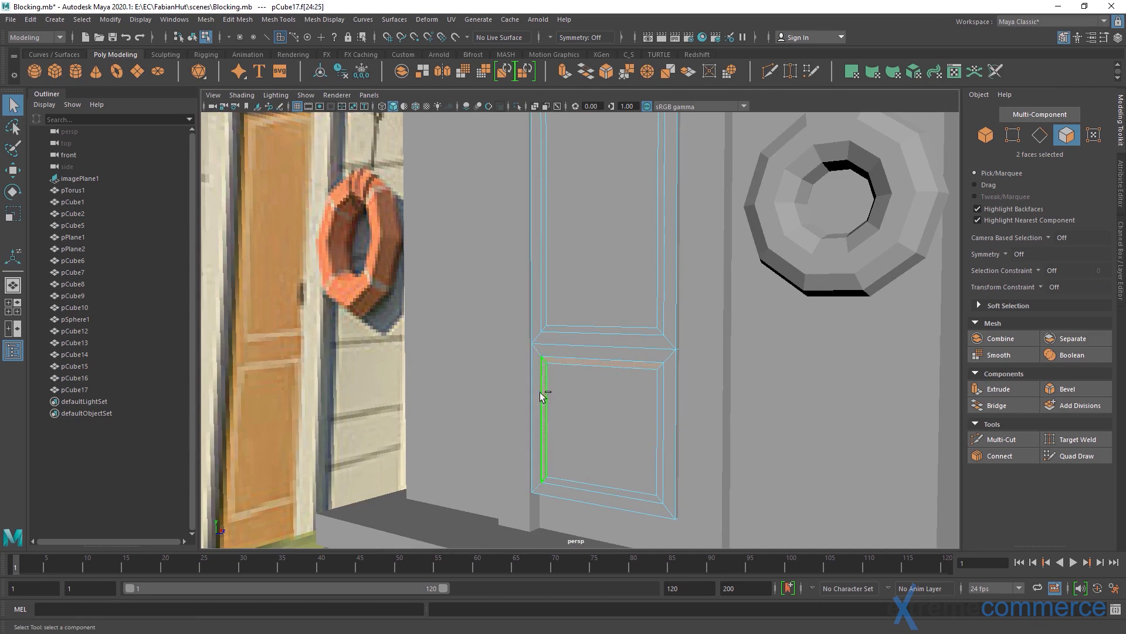
{"action": "left_click", "coordinate": [578, 490], "text": "shift"}
{"action": "left_click", "coordinate": [664, 477], "text": "shift"}
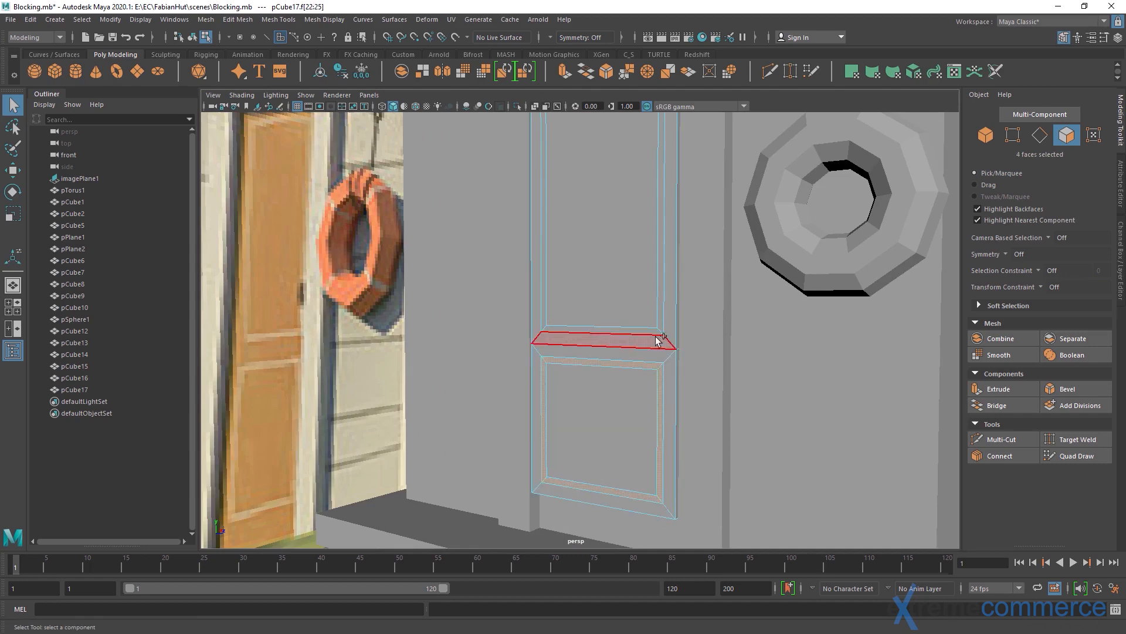
{"action": "left_click", "coordinate": [654, 330], "text": "shift"}
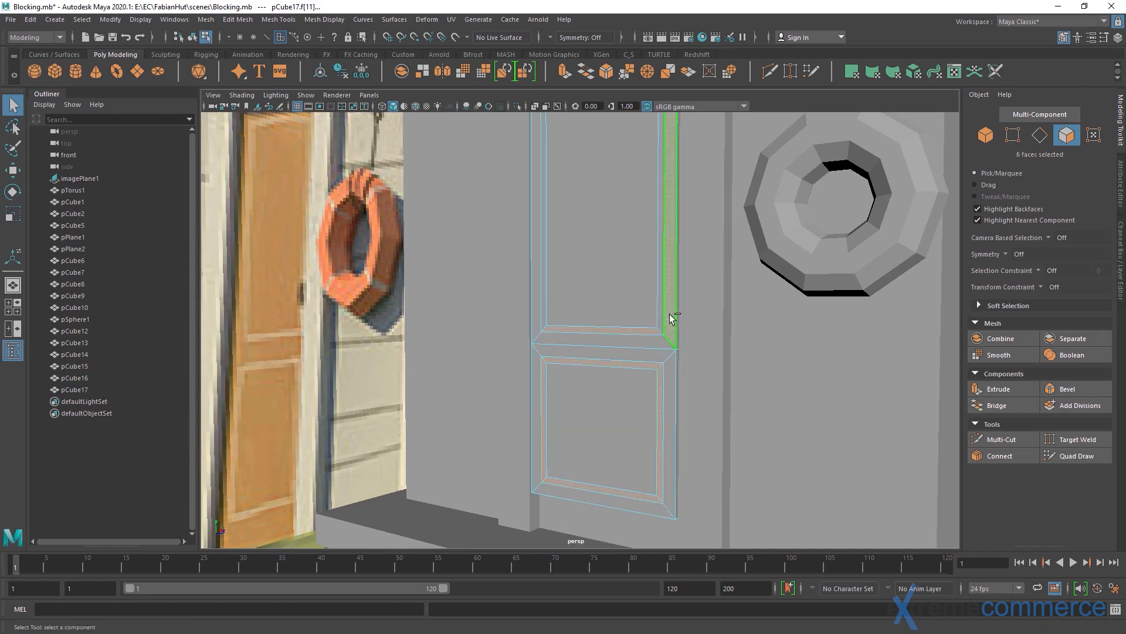
{"action": "left_click", "coordinate": [663, 320], "text": "shift"}
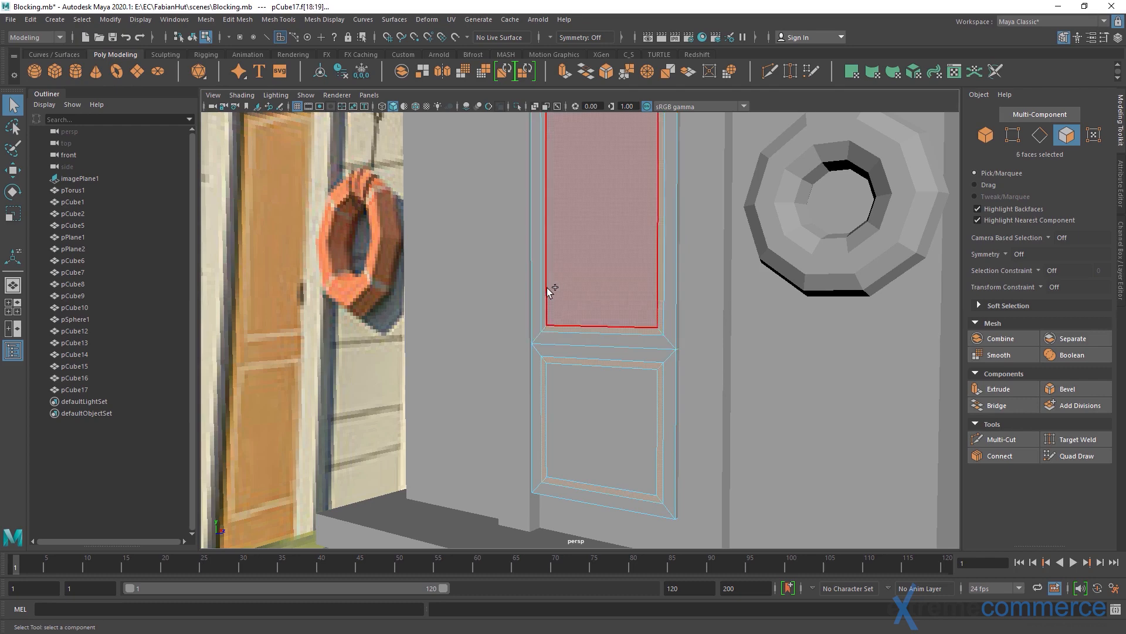
{"action": "left_click", "coordinate": [546, 287], "text": "shift"}
{"action": "scroll", "coordinate": [588, 301], "scroll_direction": "down", "scroll_amount": 5}
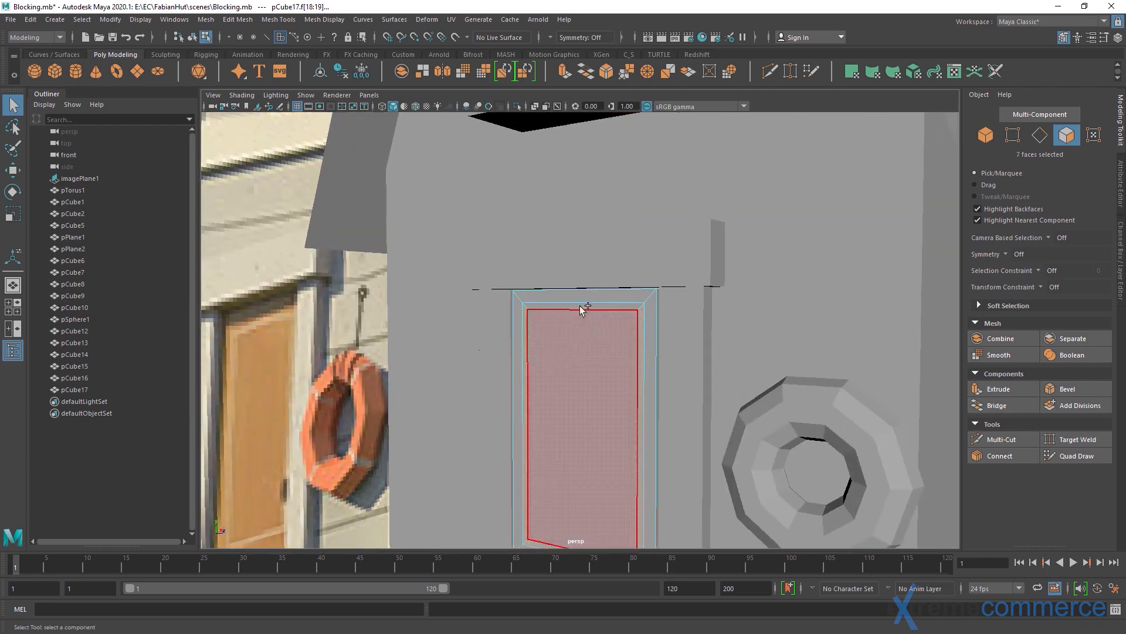
{"action": "left_click", "coordinate": [578, 305], "text": "shift"}
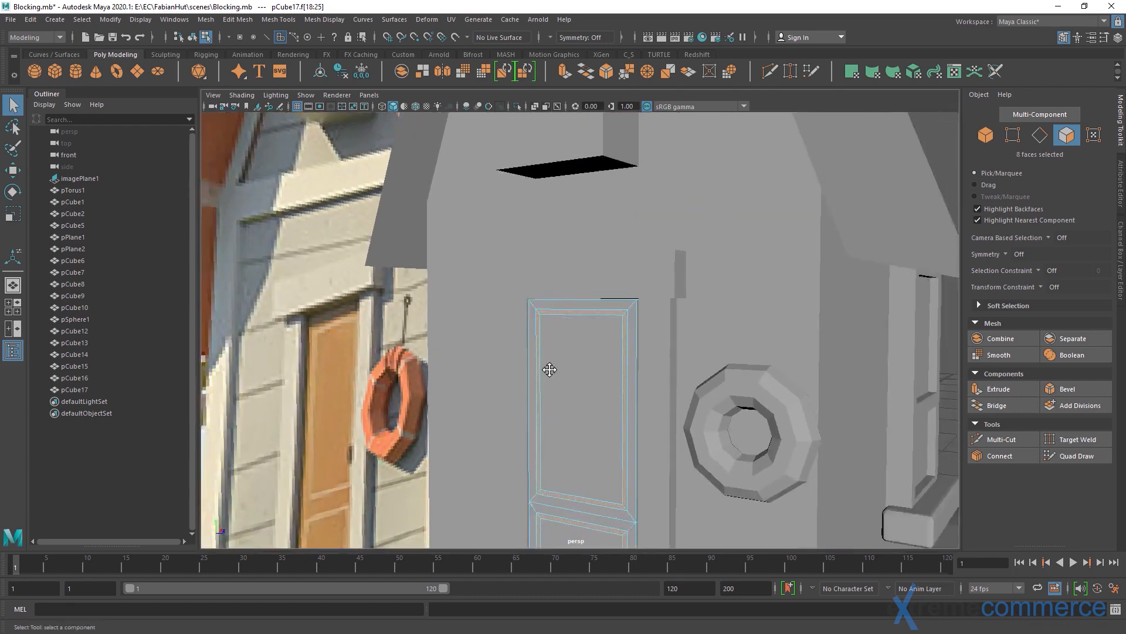
{"action": "scroll", "coordinate": [583, 332], "scroll_direction": "down", "scroll_amount": 5}
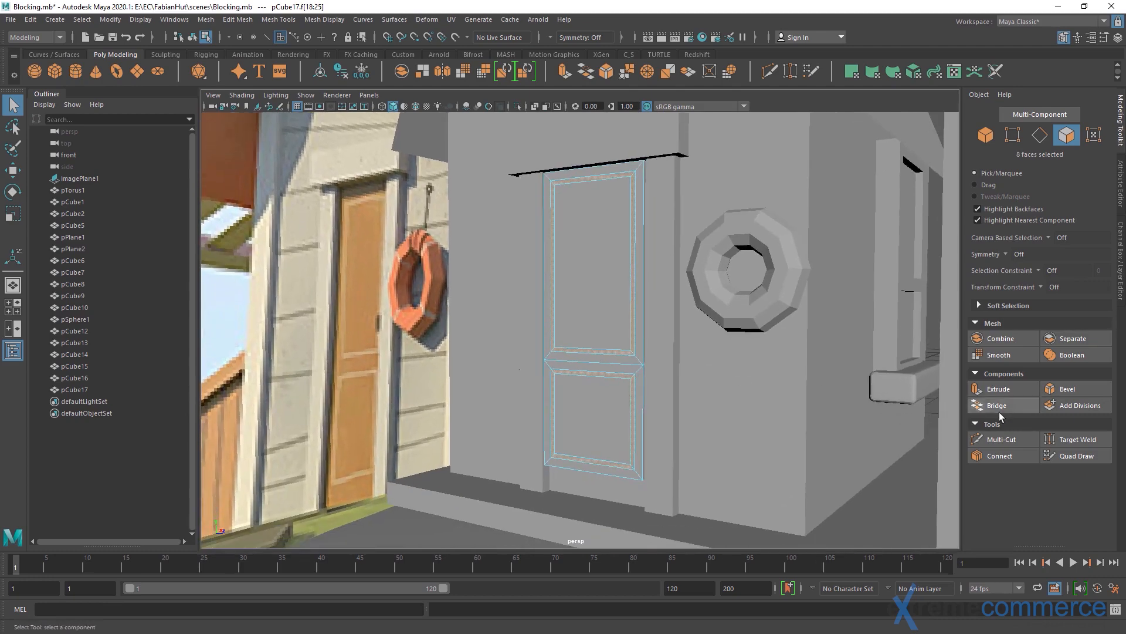
Extrude the selected border faces slightly inward to form grooves around both panels, and return to object mode
{"action": "left_click", "coordinate": [998, 389]}
{"action": "scroll", "coordinate": [580, 372], "scroll_direction": "up", "scroll_amount": 5}
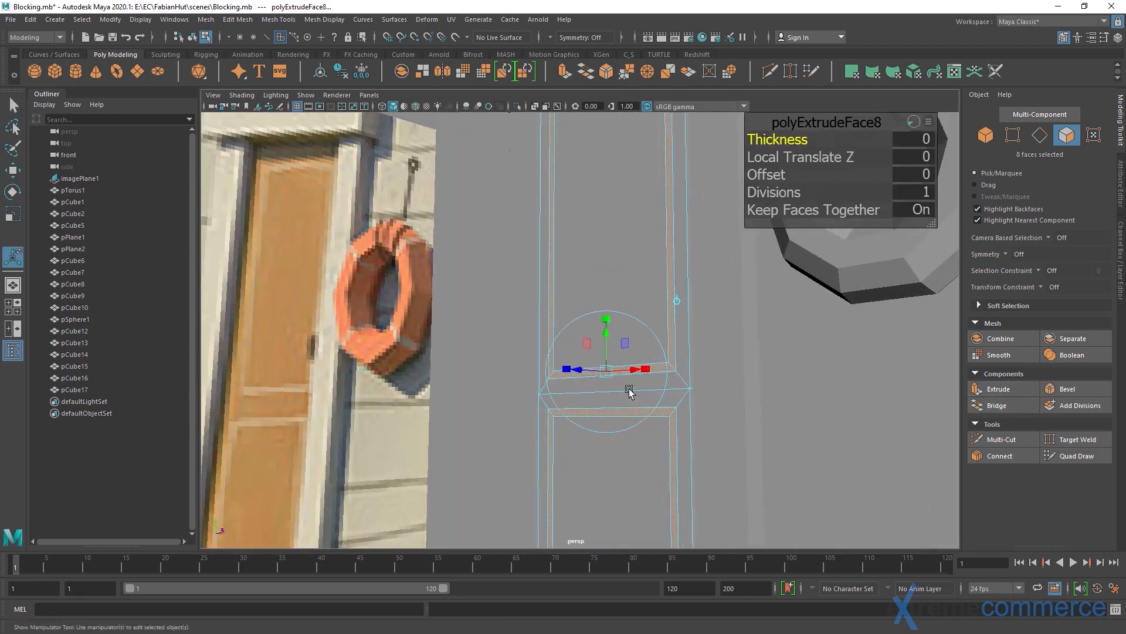
{"action": "scroll", "coordinate": [580, 372], "scroll_direction": "down", "scroll_amount": 3}
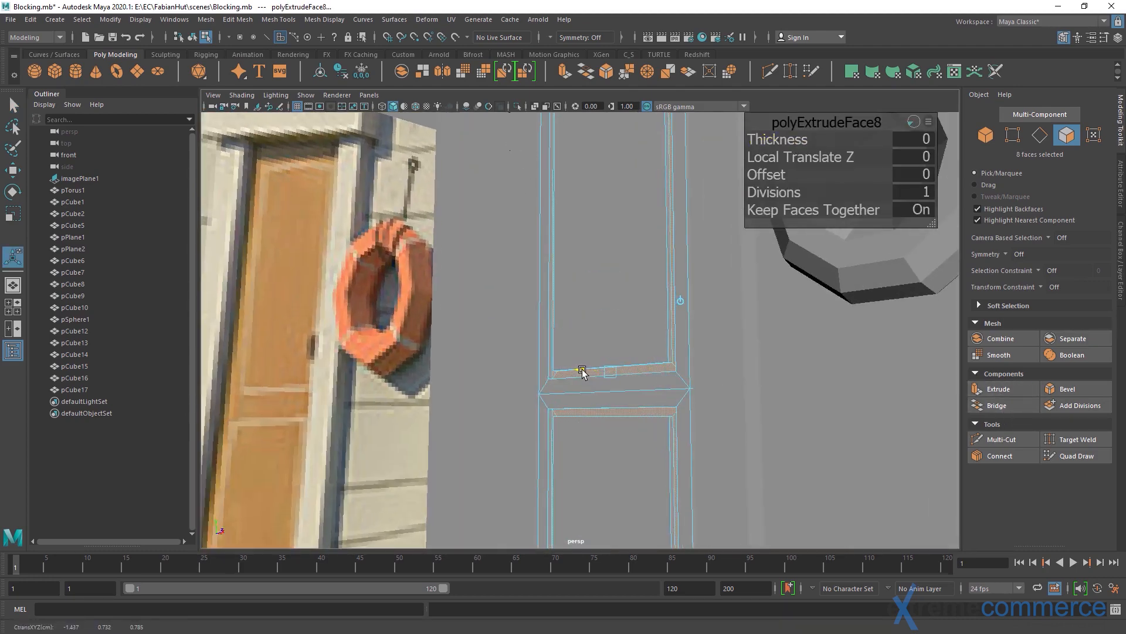
{"action": "left_click_drag", "start_coordinate": [579, 370], "coordinate": [623, 354]}
{"action": "key", "text": "q"}
{"action": "key", "text": "F8"}
Inspect the grooved door from several angles and compare it with the reference image
{"action": "scroll", "coordinate": [608, 277], "scroll_direction": "down", "scroll_amount": 3}
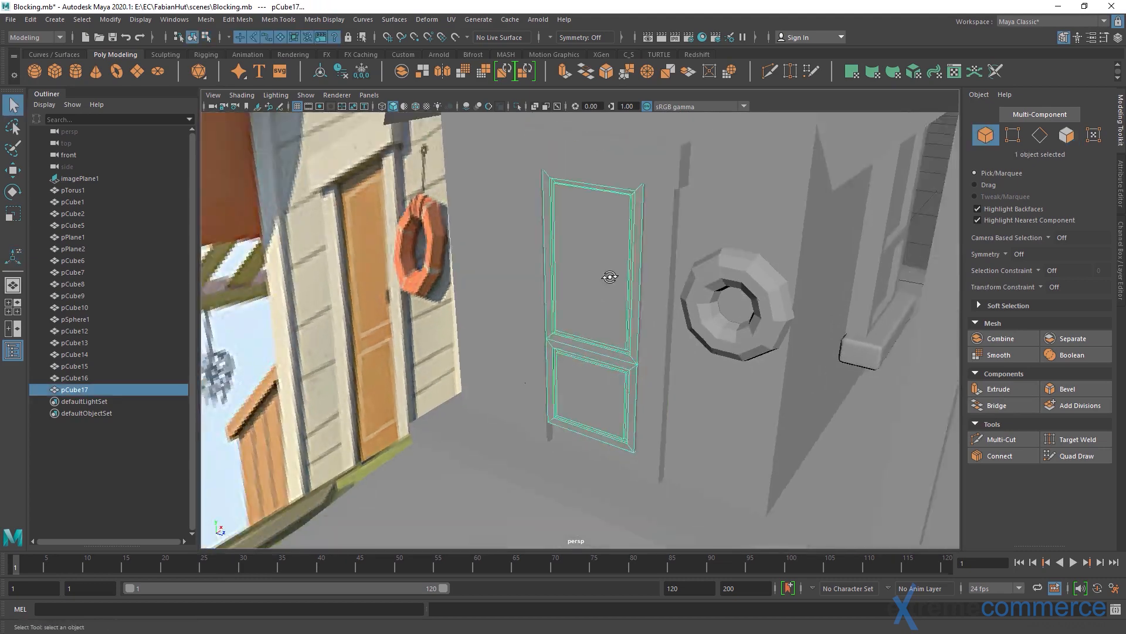
{"action": "left_click_drag", "start_coordinate": [608, 276], "coordinate": [651, 270], "text": "alt"}
{"action": "left_click", "coordinate": [875, 201]}
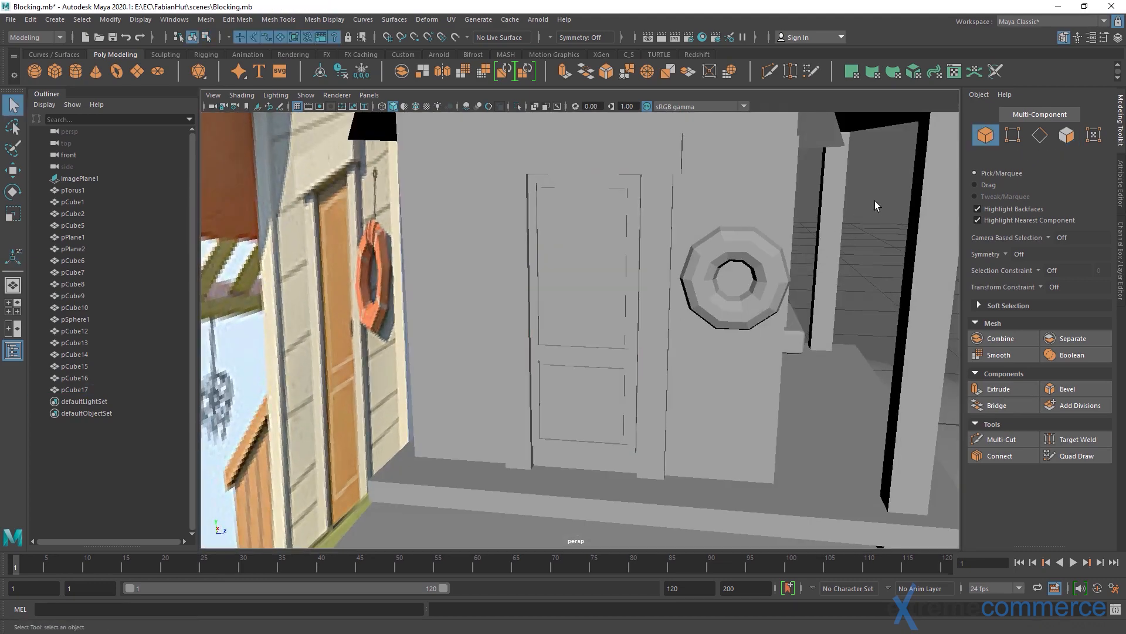
{"action": "left_click_drag", "start_coordinate": [700, 257], "coordinate": [601, 287], "text": "alt"}
{"action": "left_click", "coordinate": [585, 325]}
{"action": "middle_click_drag", "start_coordinate": [585, 325], "coordinate": [588, 280], "text": "alt"}
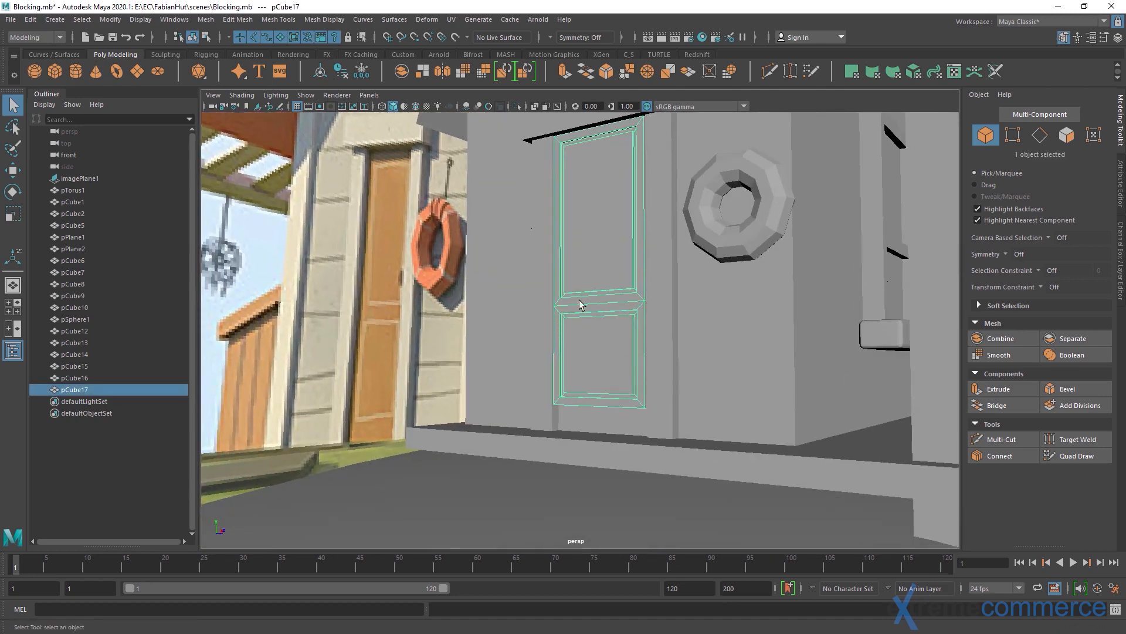
Lower the 12 vertices along the door's bottom edge so the door reaches the porch deck
{"action": "middle_click_drag", "start_coordinate": [613, 273], "coordinate": [634, 295], "text": "alt"}
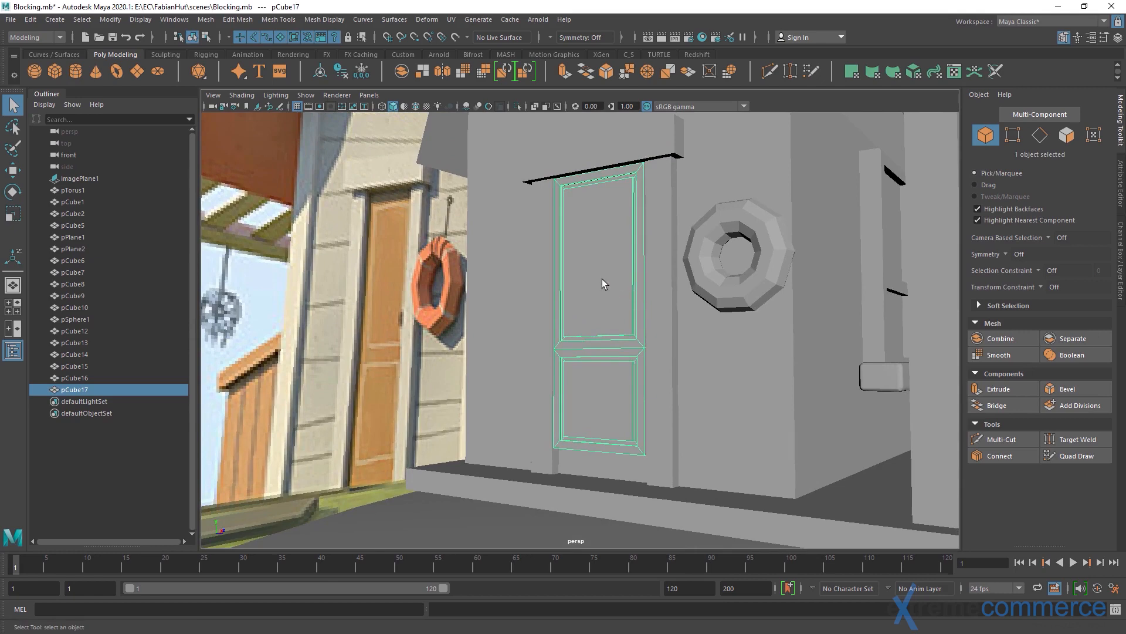
{"action": "mouse_move", "coordinate": [604, 284]}
{"action": "left_mouse_down", "text": "alt"}
{"action": "mouse_move", "coordinate": [649, 271]}
{"action": "mouse_move", "coordinate": [621, 280]}
{"action": "left_mouse_up", "text": "alt"}
{"action": "middle_click_drag", "start_coordinate": [577, 287], "coordinate": [584, 286], "text": "alt"}
{"action": "right_click_drag", "start_coordinate": [621, 370], "coordinate": [500, 374]}
{"action": "left_click_drag", "start_coordinate": [468, 354], "coordinate": [669, 407]}
{"action": "key", "text": "w"}
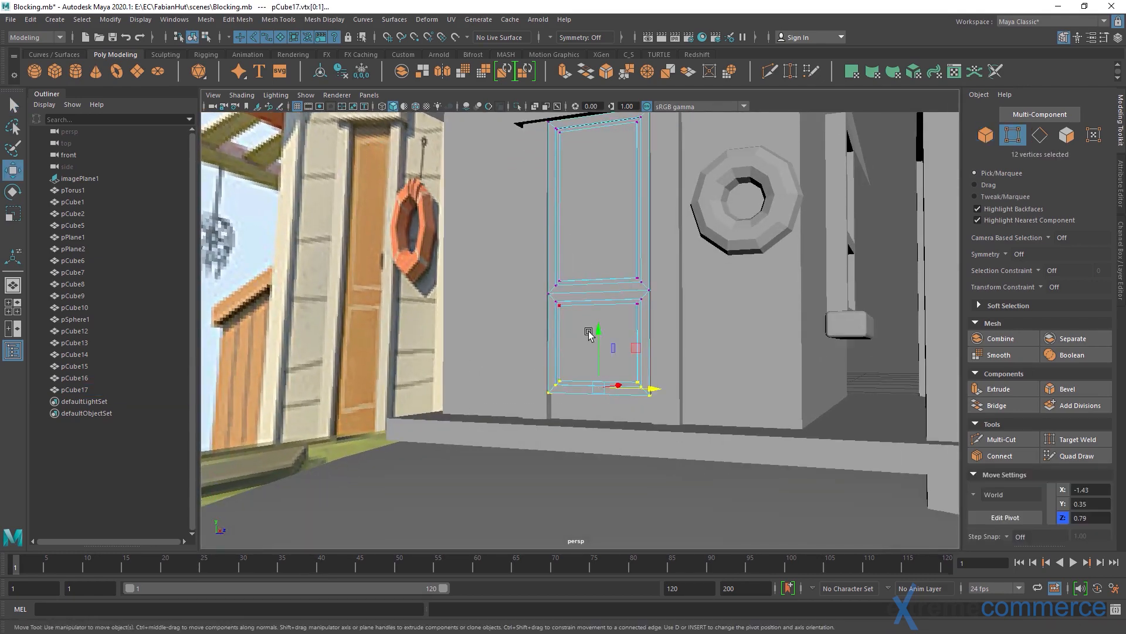
{"action": "left_click_drag", "start_coordinate": [589, 333], "coordinate": [595, 350]}
{"action": "middle_click_drag", "start_coordinate": [567, 296], "coordinate": [563, 329], "text": "alt"}
Shift the door's middle rail vertices slightly down to match the reference proportions, and return to object mode
{"action": "key", "text": "q"}
{"action": "left_click_drag", "start_coordinate": [508, 292], "coordinate": [682, 368]}
{"action": "key", "text": "w"}
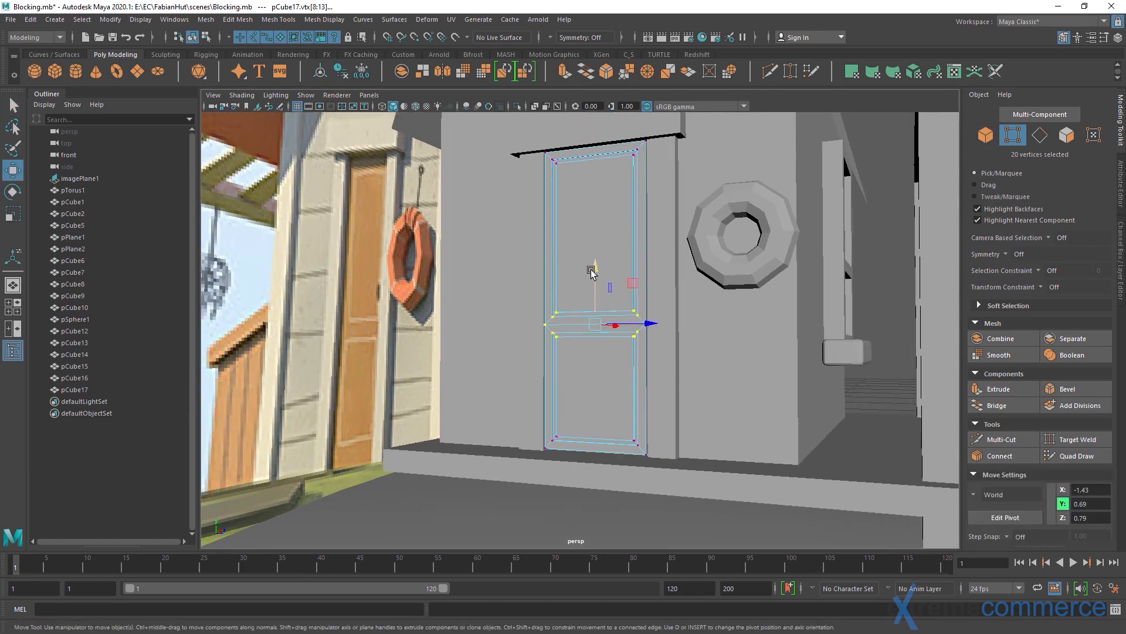
{"action": "left_click_drag", "start_coordinate": [591, 272], "coordinate": [595, 279]}
{"action": "key", "text": "q"}
{"action": "right_click_drag", "start_coordinate": [611, 317], "coordinate": [573, 246]}
{"action": "middle_click_drag", "start_coordinate": [573, 246], "coordinate": [523, 315], "text": "alt"}
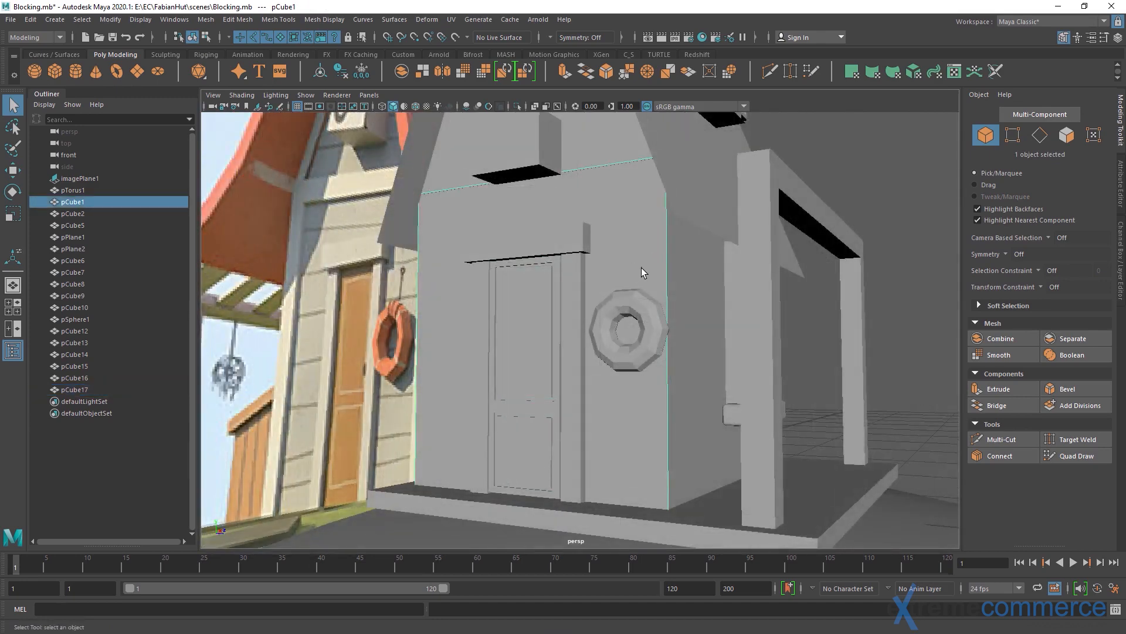
{"action": "right_click_drag", "start_coordinate": [602, 261], "coordinate": [592, 257], "text": "alt"}
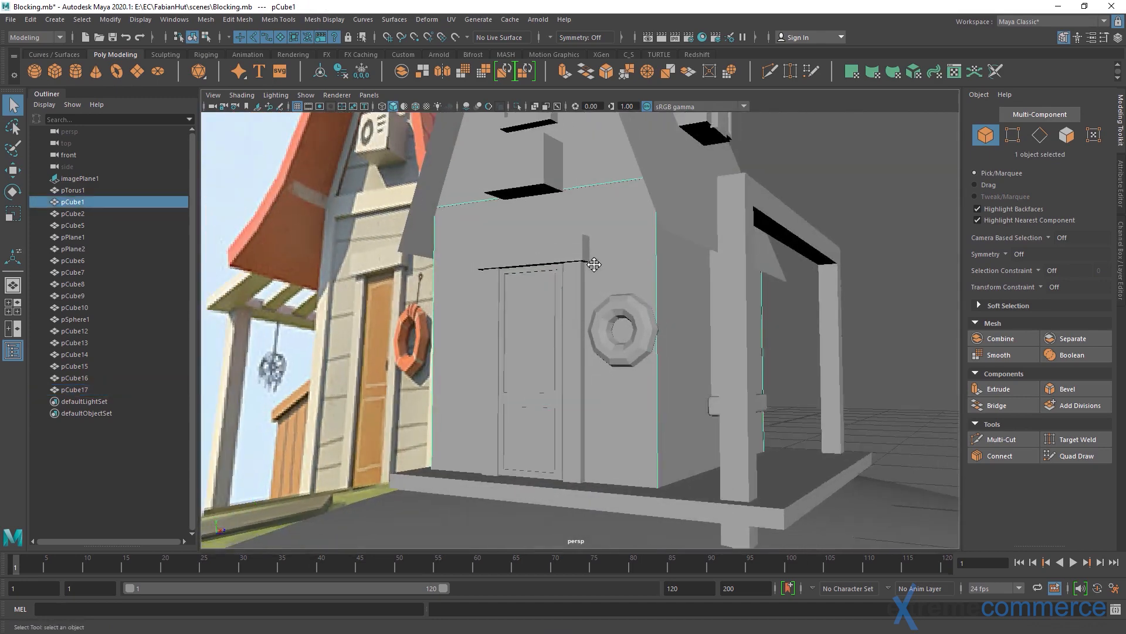
{"action": "middle_click_drag", "start_coordinate": [591, 257], "coordinate": [606, 308], "text": "alt"}
{"action": "right_click_drag", "start_coordinate": [622, 310], "coordinate": [604, 330], "text": "alt"}
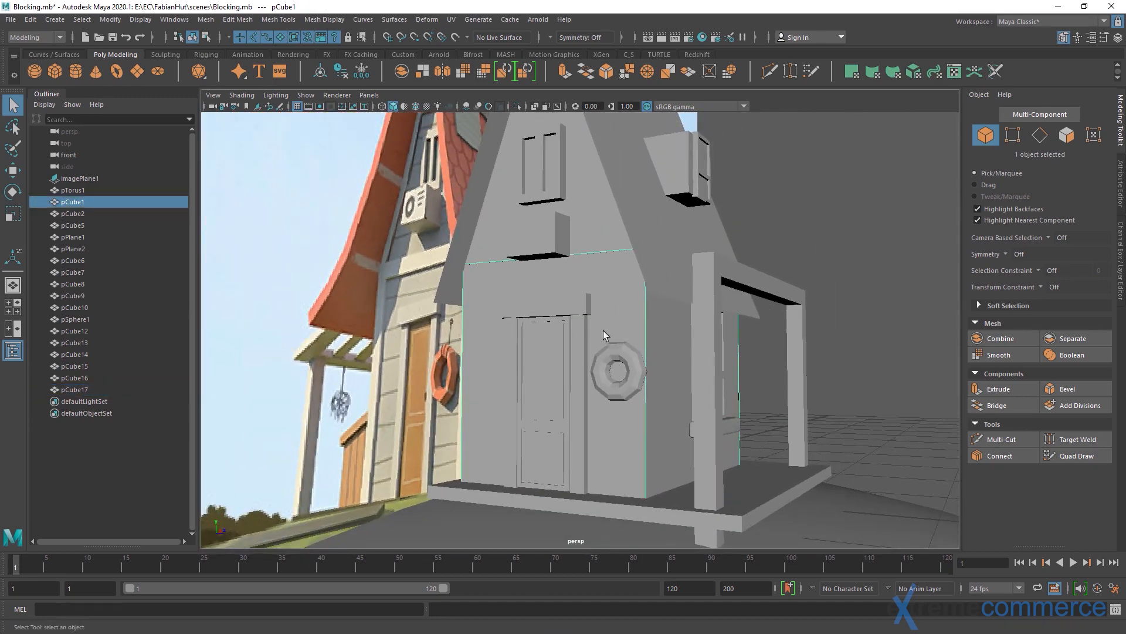
Hide layer1 so that only the reference image and the objects not yet in the layer remain in view
{"action": "left_click", "coordinate": [1117, 276]}
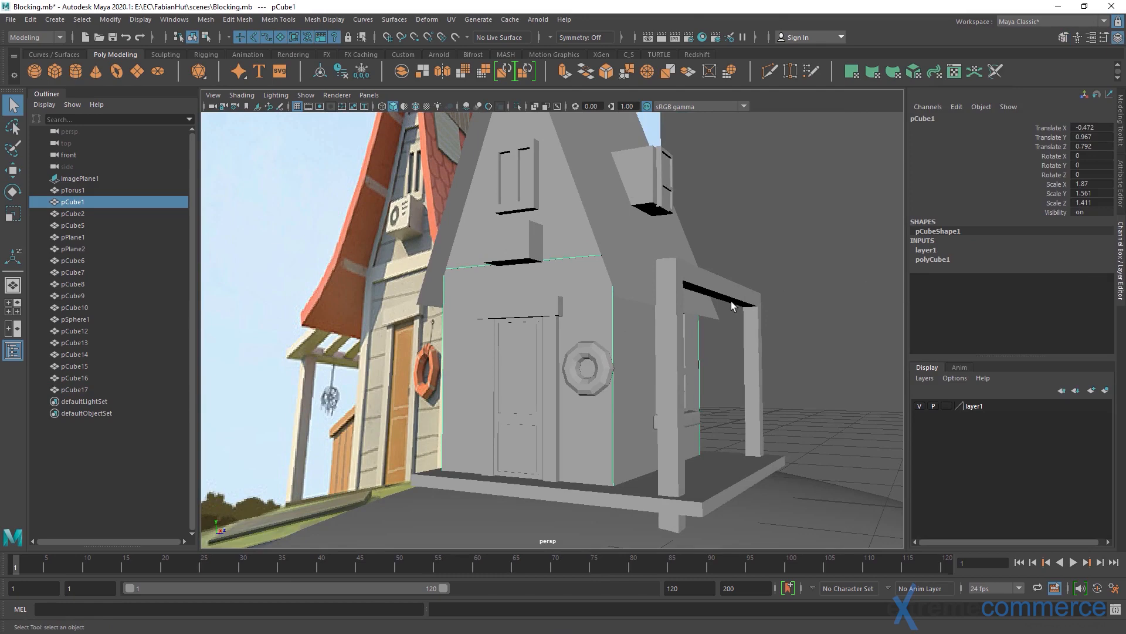
{"action": "left_click_drag", "start_coordinate": [634, 316], "coordinate": [613, 328], "text": "alt"}
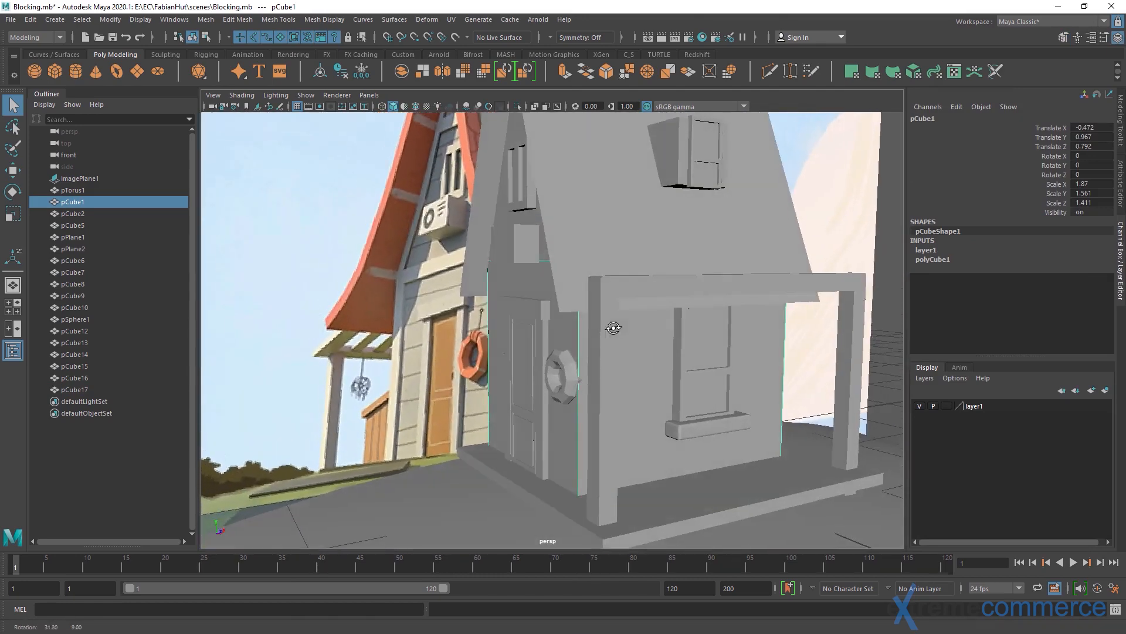
{"action": "left_click", "coordinate": [919, 406]}
{"action": "right_click_drag", "start_coordinate": [647, 347], "coordinate": [610, 347], "text": "alt"}
{"action": "mouse_move", "coordinate": [611, 346]}
{"action": "left_mouse_down", "text": "alt"}
{"action": "mouse_move", "coordinate": [533, 336]}
{"action": "mouse_move", "coordinate": [588, 328]}
{"action": "left_mouse_up", "text": "alt"}
Select the door, the ground-floor window, its sill and the upper side window, and add them to layer1
{"action": "left_click", "coordinate": [541, 365]}
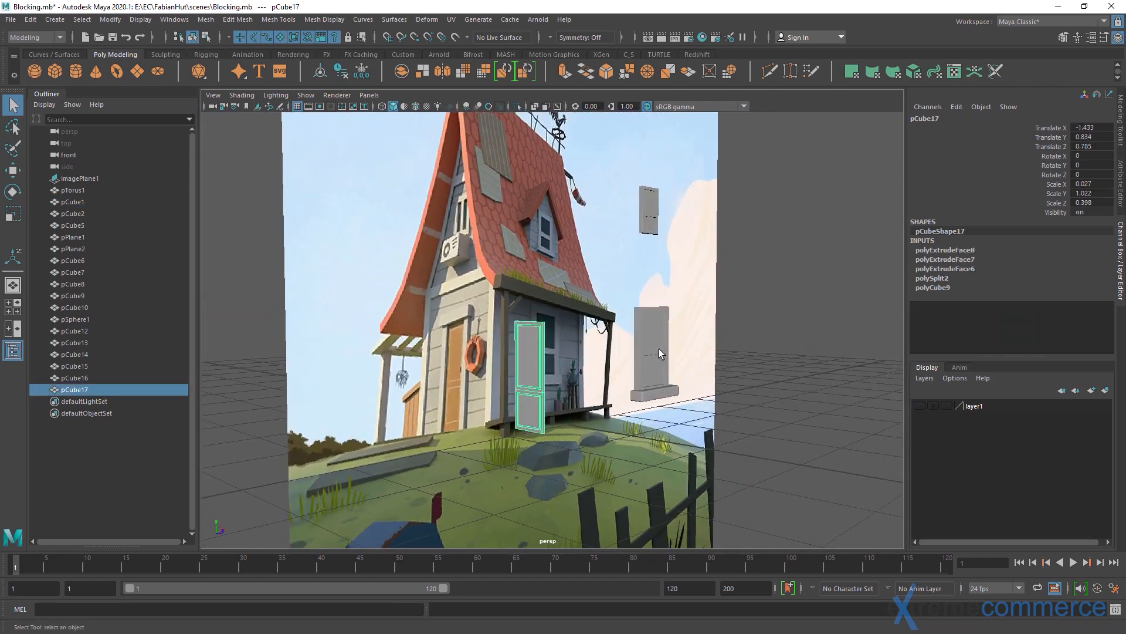
{"action": "left_click", "coordinate": [657, 348], "text": "shift"}
{"action": "left_click", "coordinate": [656, 392], "text": "shift"}
{"action": "left_click", "coordinate": [651, 213], "text": "shift"}
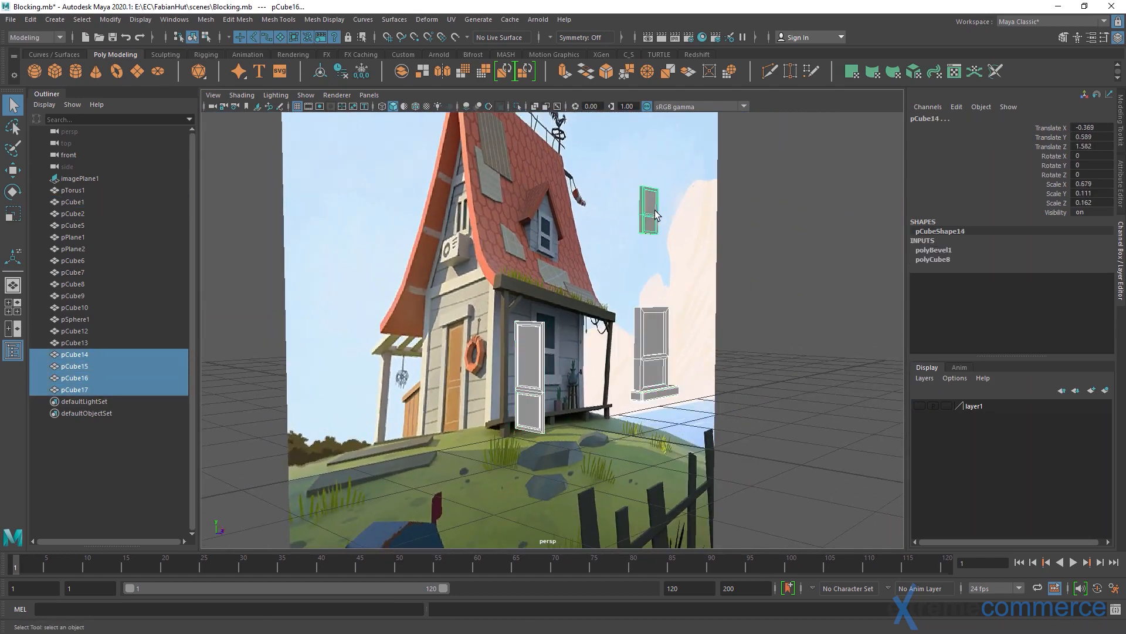
{"action": "right_click", "coordinate": [950, 407]}
{"action": "left_click", "coordinate": [1010, 425]}
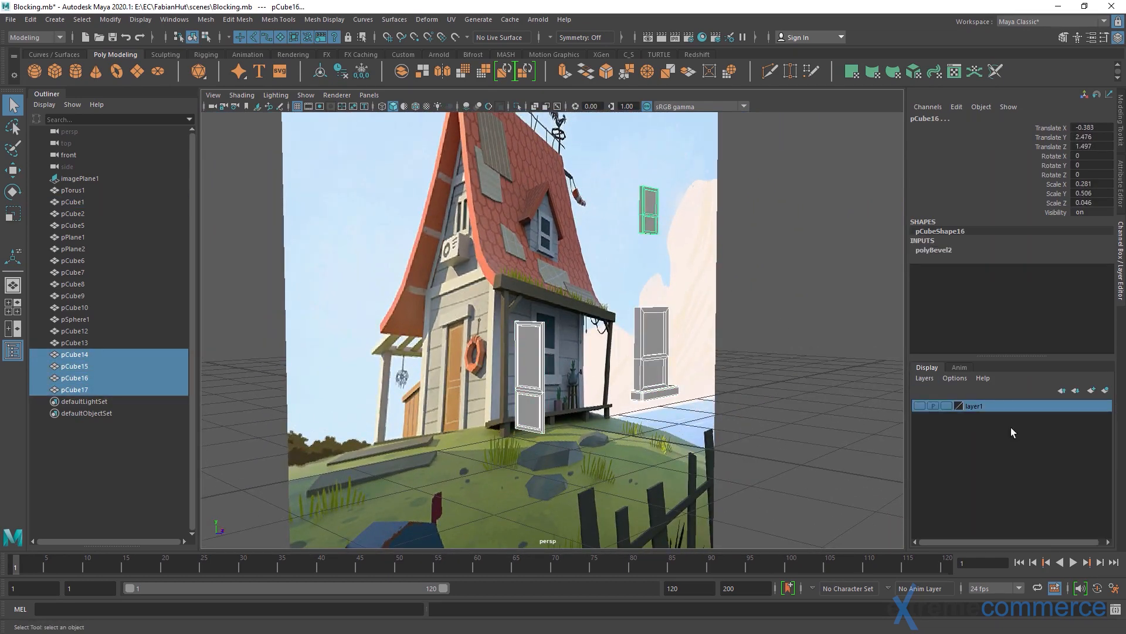
Examine how the horizontal wall planks run across the front and side walls in the reference image
{"action": "left_click_drag", "start_coordinate": [695, 340], "coordinate": [551, 352], "text": "alt"}
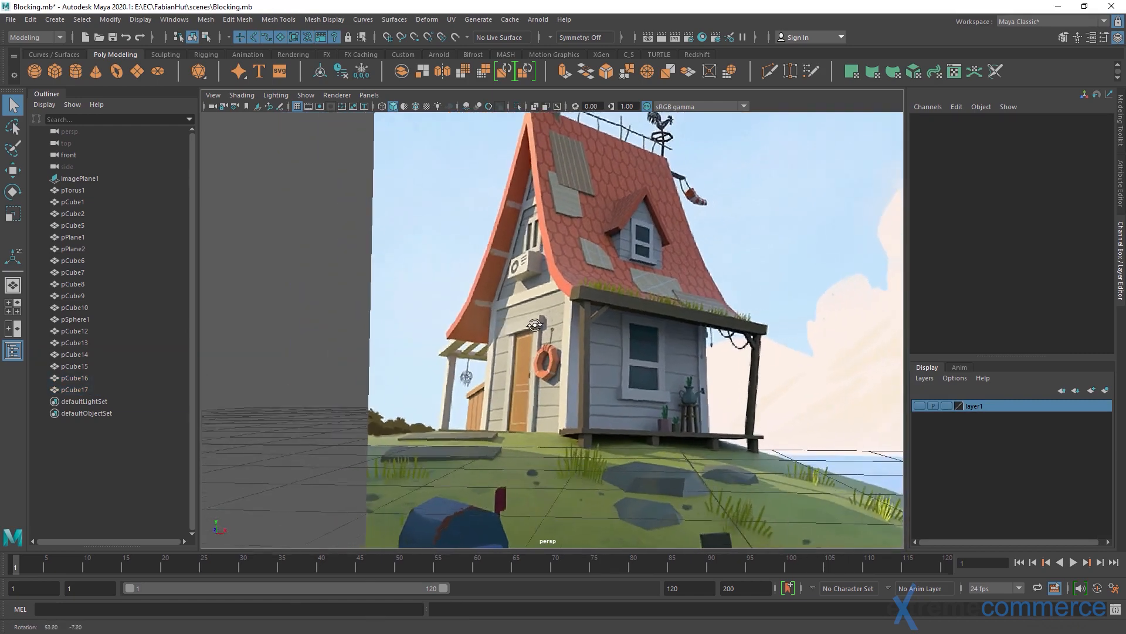
{"action": "scroll", "coordinate": [550, 352], "scroll_direction": "up", "scroll_amount": 3}
{"action": "middle_click_drag", "start_coordinate": [551, 352], "coordinate": [512, 333], "text": "alt"}
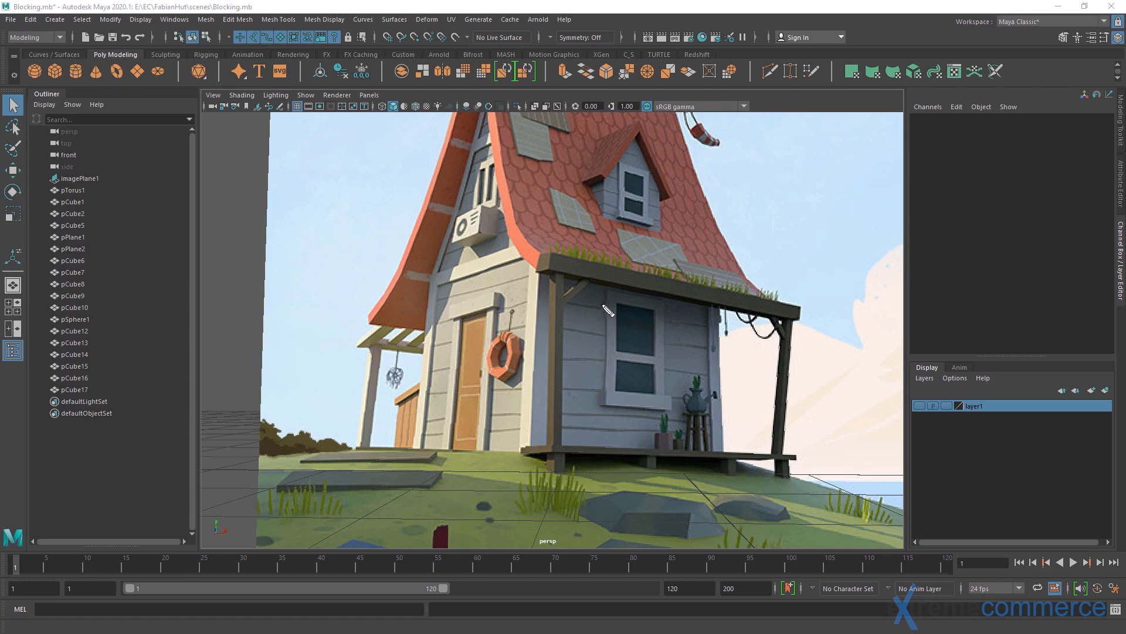
{"action": "left_click_drag", "start_coordinate": [554, 327], "coordinate": [694, 347]}
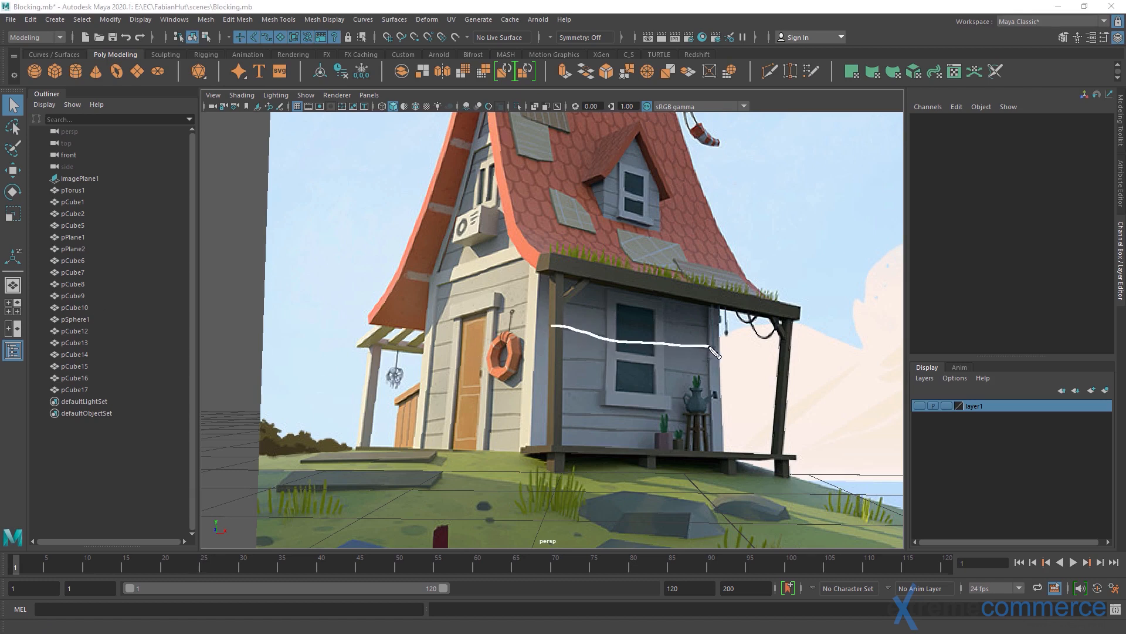
{"action": "left_click_drag", "start_coordinate": [570, 366], "coordinate": [721, 380]}
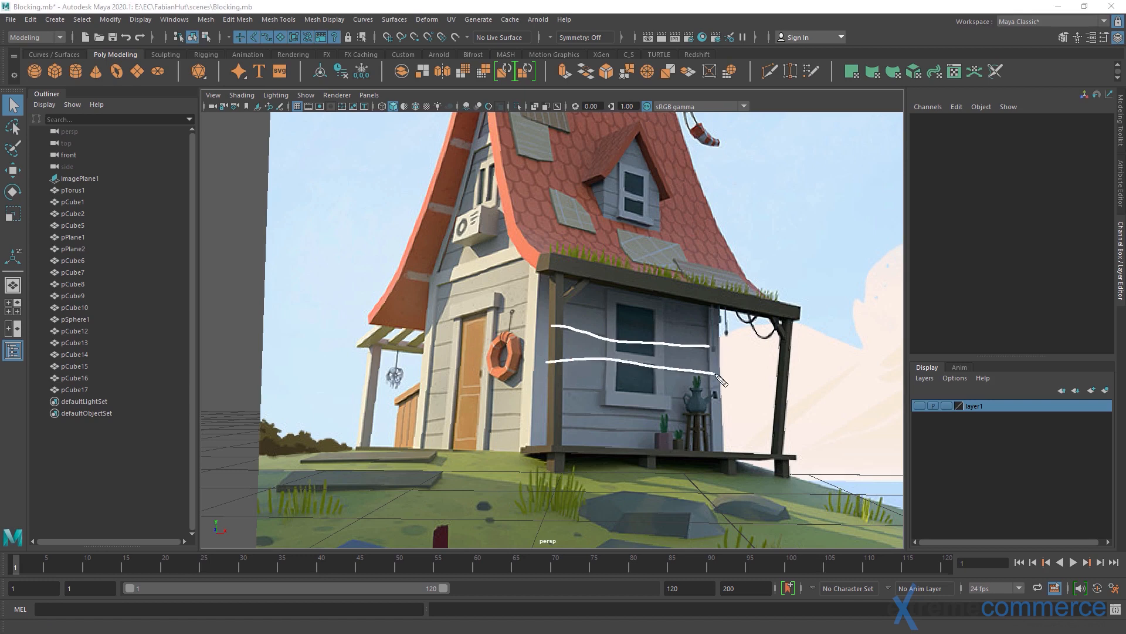
{"action": "left_click_drag", "start_coordinate": [549, 390], "coordinate": [722, 400]}
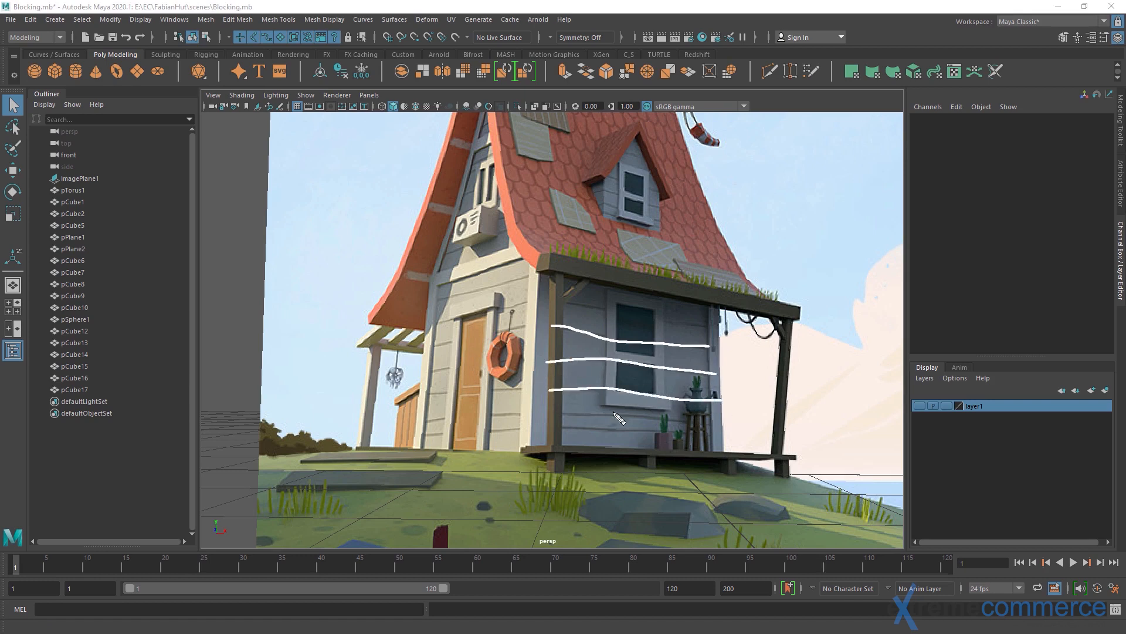
{"action": "left_click_drag", "start_coordinate": [550, 411], "coordinate": [715, 423]}
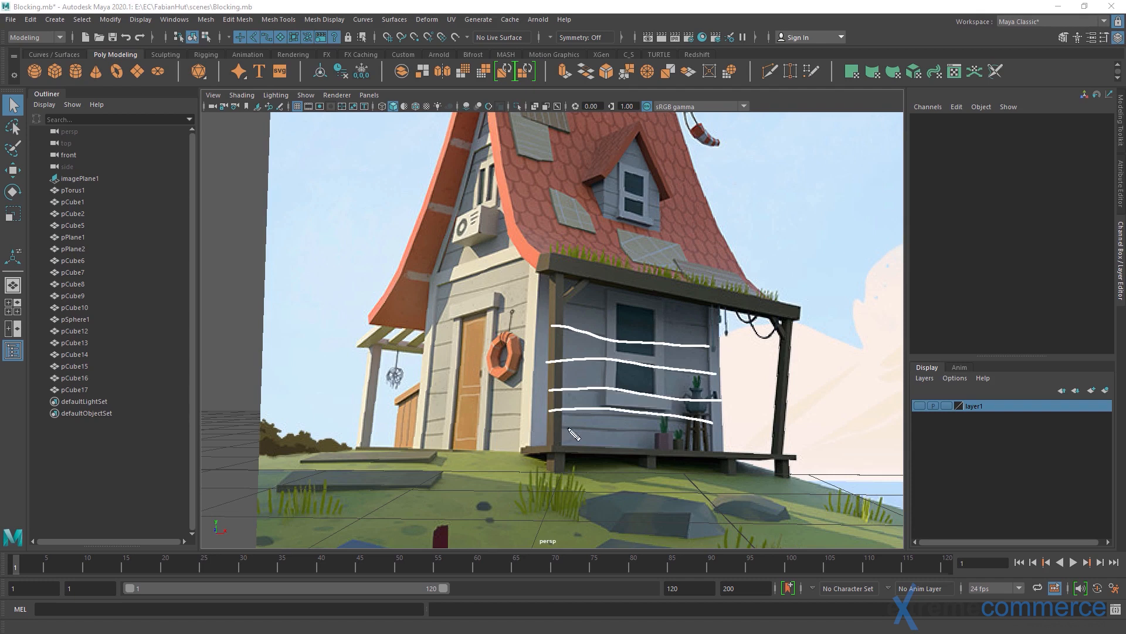
{"action": "left_click_drag", "start_coordinate": [539, 430], "coordinate": [703, 433]}
{"action": "left_click_drag", "start_coordinate": [522, 429], "coordinate": [415, 436]}
{"action": "mouse_move", "coordinate": [423, 421]}
{"action": "left_mouse_down"}
{"action": "mouse_move", "coordinate": [535, 413]}
{"action": "mouse_move", "coordinate": [419, 396]}
{"action": "mouse_move", "coordinate": [529, 363]}
{"action": "mouse_move", "coordinate": [499, 335]}
{"action": "mouse_move", "coordinate": [424, 345]}
{"action": "left_mouse_up"}
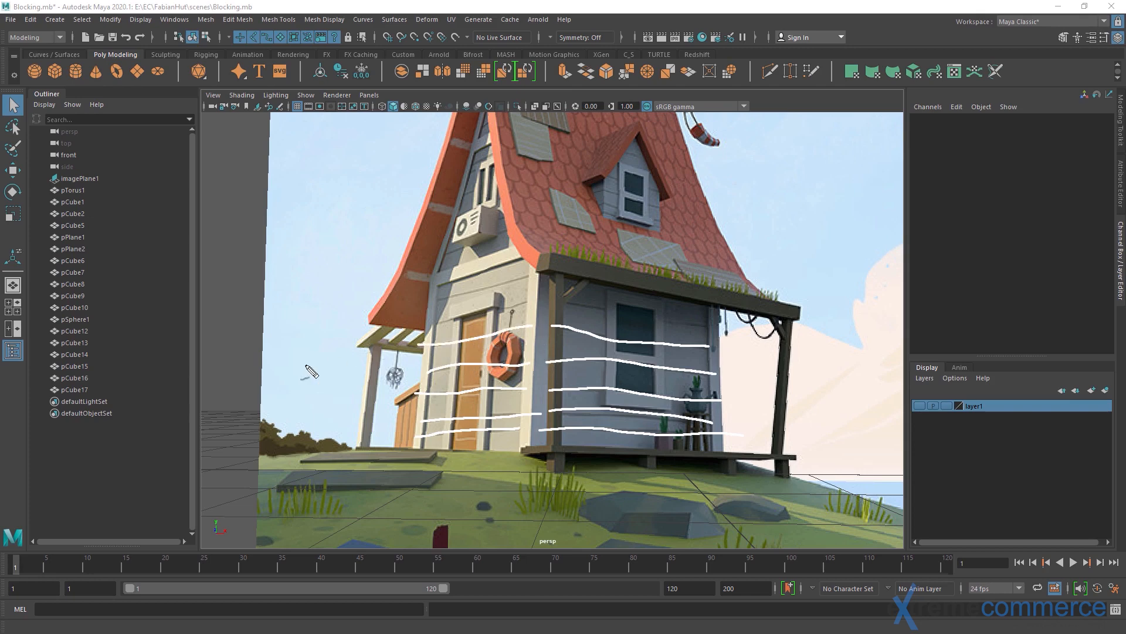
{"action": "key", "text": "Escape"}
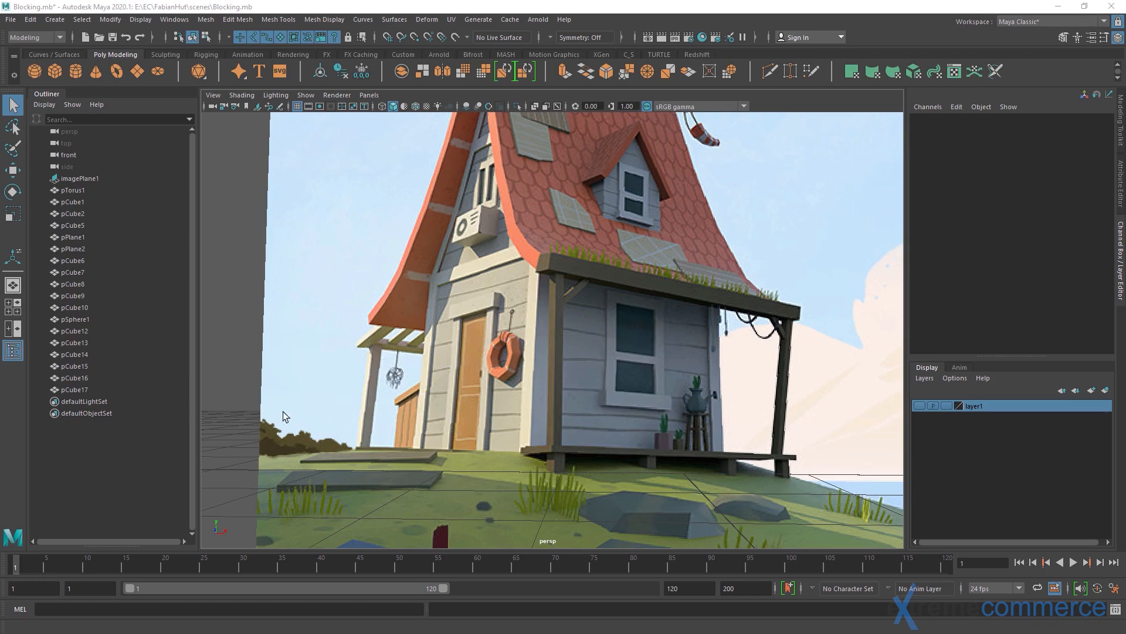
{"action": "scroll", "coordinate": [493, 388], "scroll_direction": "down", "scroll_amount": 2}
Show layer1 and scale the hut's main wall block to 2.023 in X and 1.524 in Z, keeping its height
{"action": "left_click", "coordinate": [921, 407]}
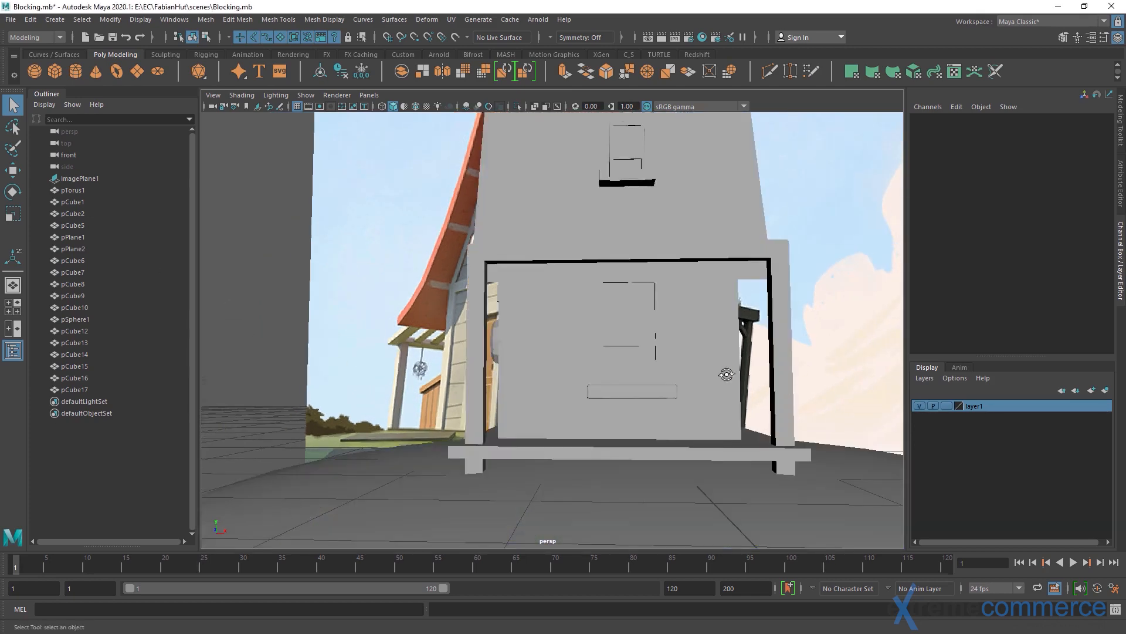
{"action": "left_click_drag", "start_coordinate": [726, 373], "coordinate": [578, 413], "text": "alt"}
{"action": "left_click", "coordinate": [587, 417]}
{"action": "key", "text": "r"}
{"action": "left_click_drag", "start_coordinate": [595, 287], "coordinate": [606, 285], "text": "ctrl"}
{"action": "key", "text": "ctrl+z"}
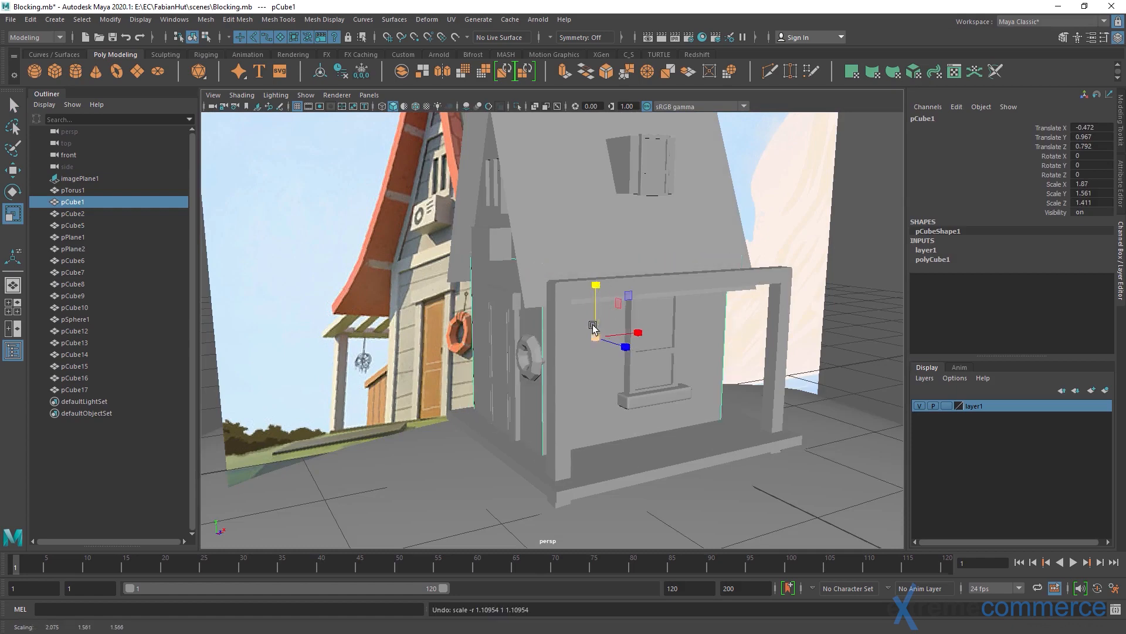
{"action": "left_click_drag", "start_coordinate": [593, 325], "coordinate": [573, 306], "text": "alt"}
Move the main wall block along the X axis to -0.412
{"action": "key", "text": "w"}
{"action": "left_click", "coordinate": [543, 306]}
{"action": "left_click", "coordinate": [577, 301]}
{"action": "left_click", "coordinate": [499, 303]}
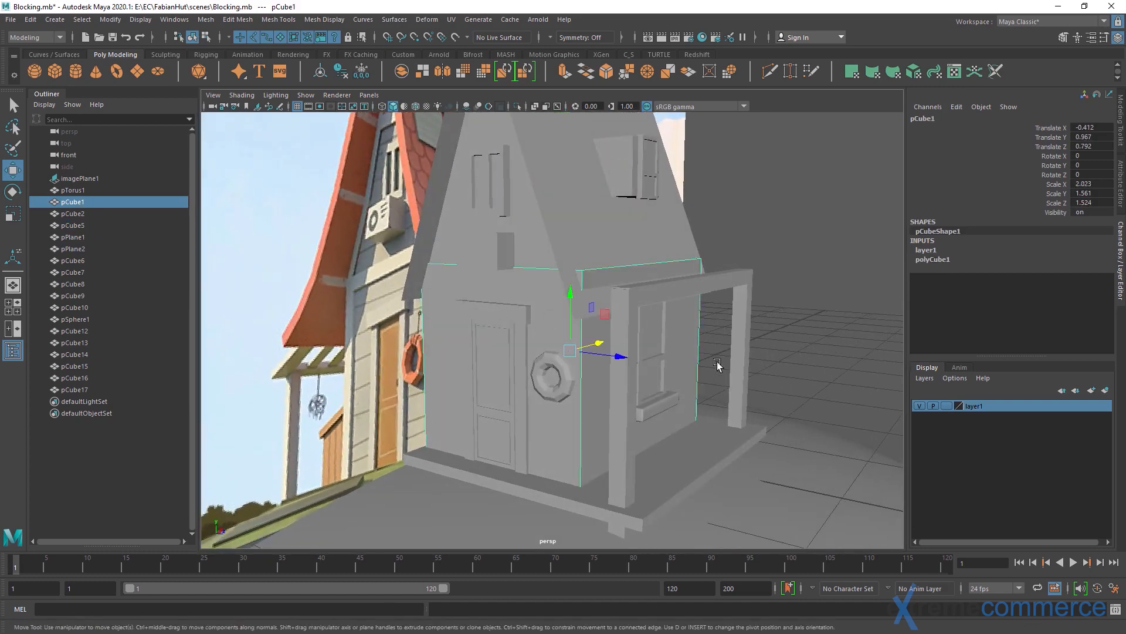
Hide layer1, examine the corner boards and upper trim board of the reference's front wall, and show the layer again
{"action": "left_click", "coordinate": [919, 406]}
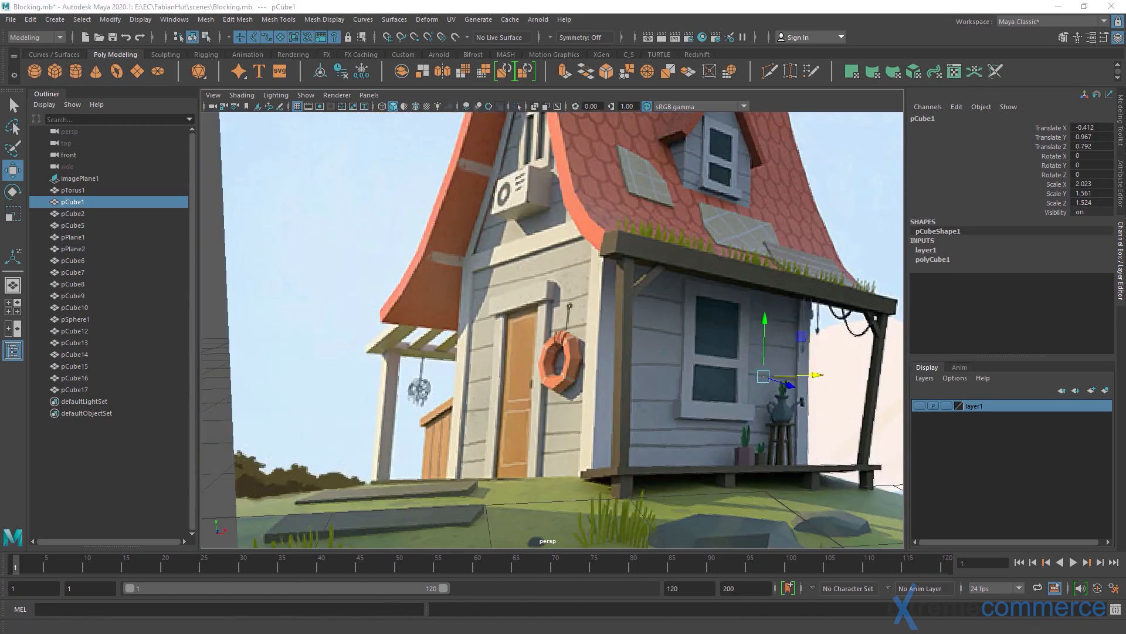
{"action": "mouse_move", "coordinate": [480, 275]}
{"action": "left_mouse_down"}
{"action": "mouse_move", "coordinate": [531, 269]}
{"action": "mouse_move", "coordinate": [600, 236]}
{"action": "mouse_move", "coordinate": [519, 227]}
{"action": "mouse_move", "coordinate": [455, 276]}
{"action": "mouse_move", "coordinate": [503, 271]}
{"action": "mouse_move", "coordinate": [480, 421]}
{"action": "mouse_move", "coordinate": [447, 484]}
{"action": "mouse_move", "coordinate": [451, 302]}
{"action": "mouse_move", "coordinate": [467, 278]}
{"action": "left_mouse_up"}
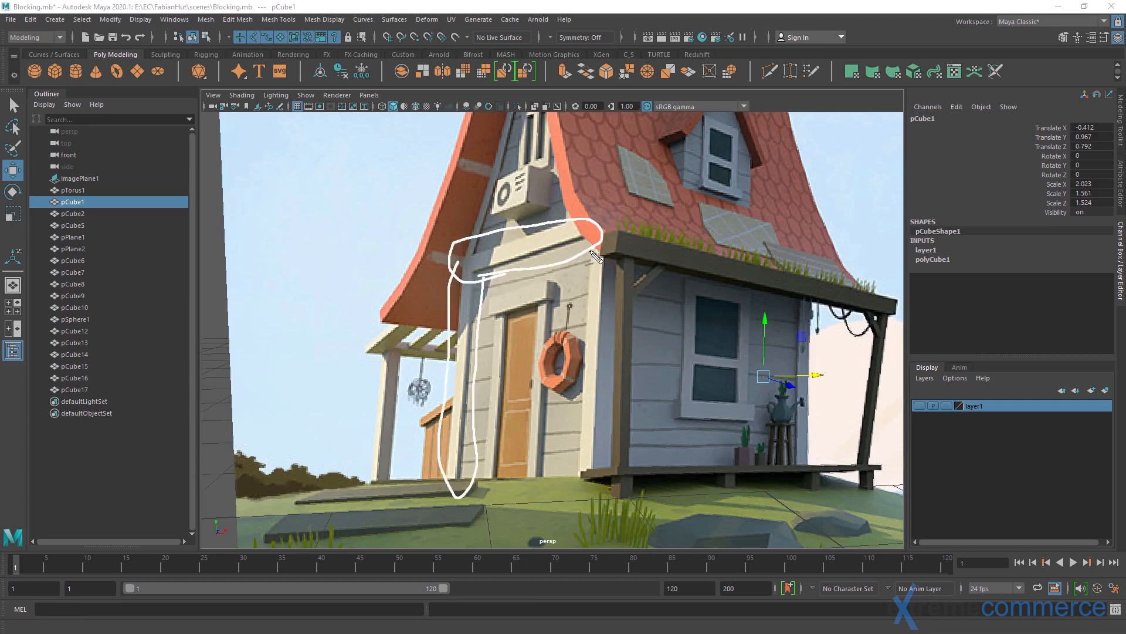
{"action": "mouse_move", "coordinate": [595, 255]}
{"action": "left_mouse_down"}
{"action": "mouse_move", "coordinate": [564, 433]}
{"action": "mouse_move", "coordinate": [616, 470]}
{"action": "mouse_move", "coordinate": [618, 254]}
{"action": "left_mouse_up"}
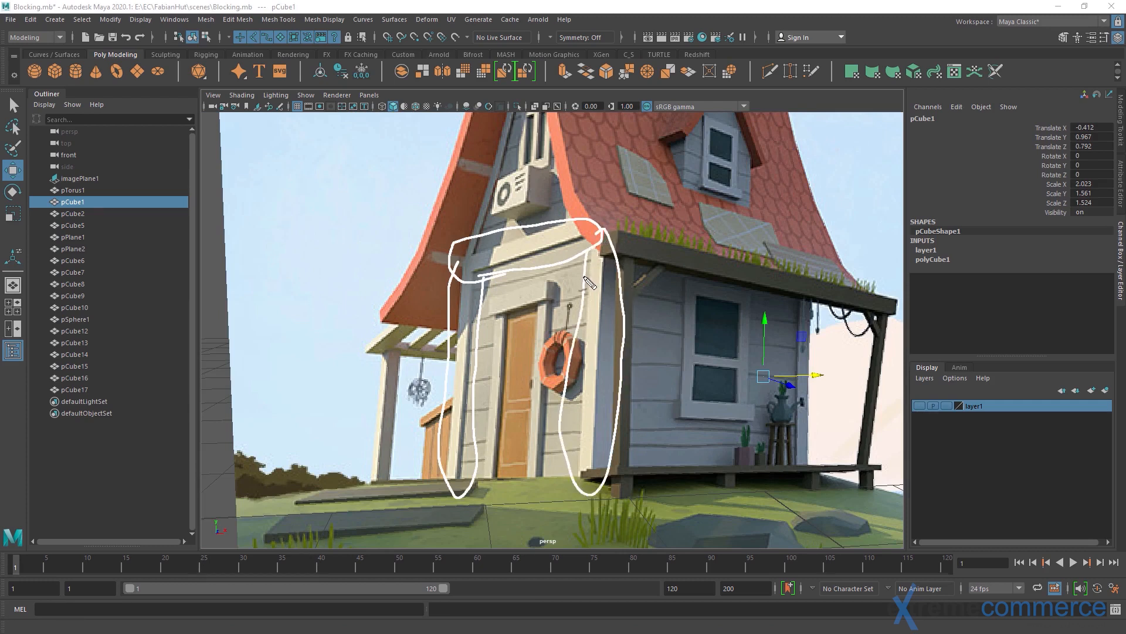
{"action": "key", "text": "Escape"}
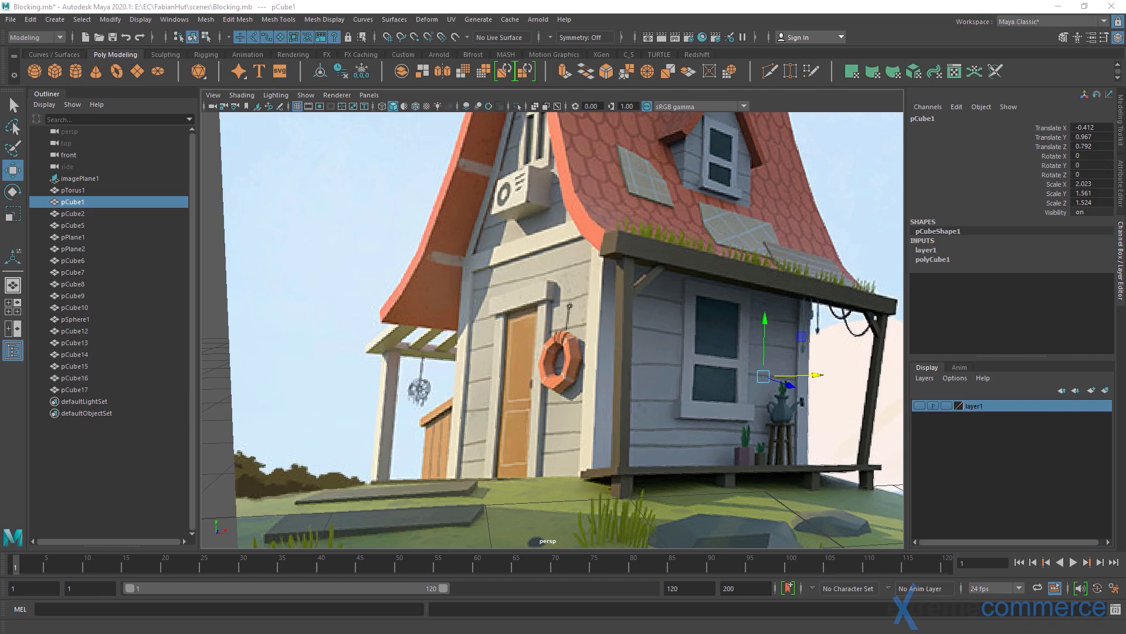
{"action": "left_click", "coordinate": [920, 406]}
{"action": "left_click_drag", "start_coordinate": [788, 403], "coordinate": [576, 359], "text": "alt"}
{"action": "middle_click_drag", "start_coordinate": [576, 359], "coordinate": [488, 380], "text": "alt"}
{"action": "right_click_drag", "start_coordinate": [488, 380], "coordinate": [543, 375], "text": "alt"}
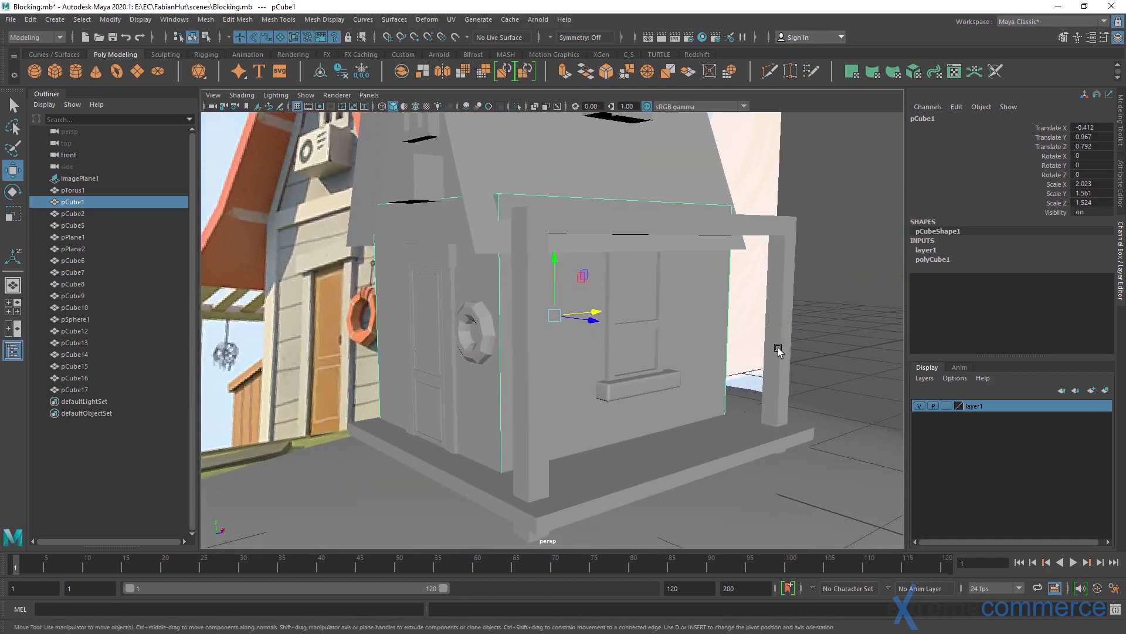
Assign the main wall block to a new display layer and set that layer to template
{"action": "key", "text": "q"}
{"action": "left_click", "coordinate": [858, 315]}
{"action": "right_click_drag", "start_coordinate": [728, 353], "coordinate": [638, 348], "text": "alt"}
{"action": "middle_click_drag", "start_coordinate": [637, 348], "coordinate": [641, 365], "text": "alt"}
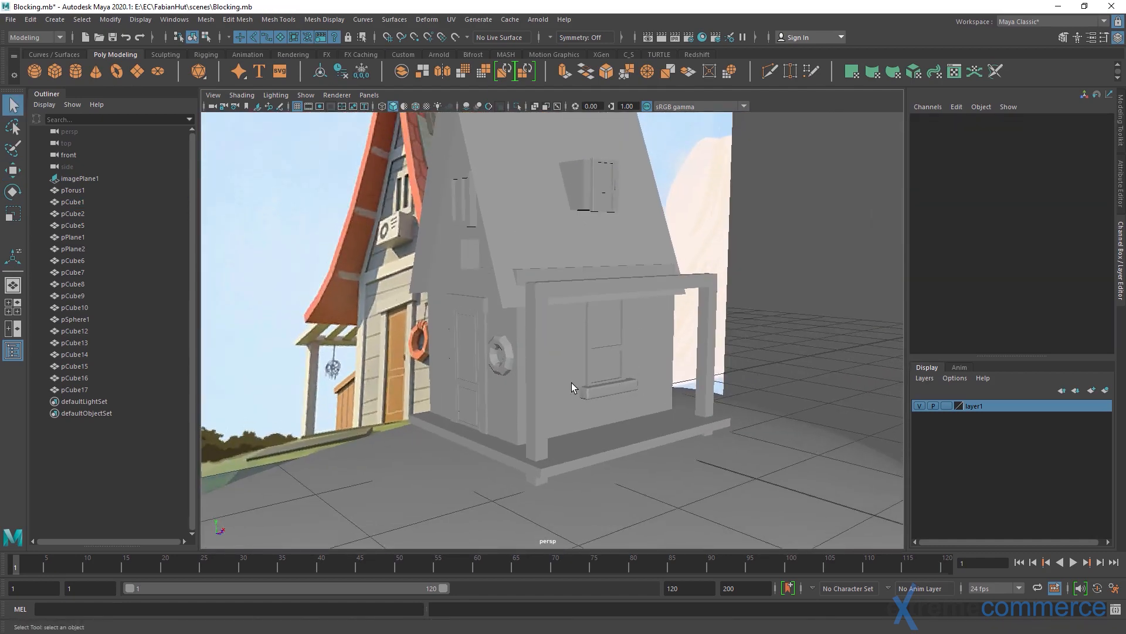
{"action": "left_click", "coordinate": [561, 356]}
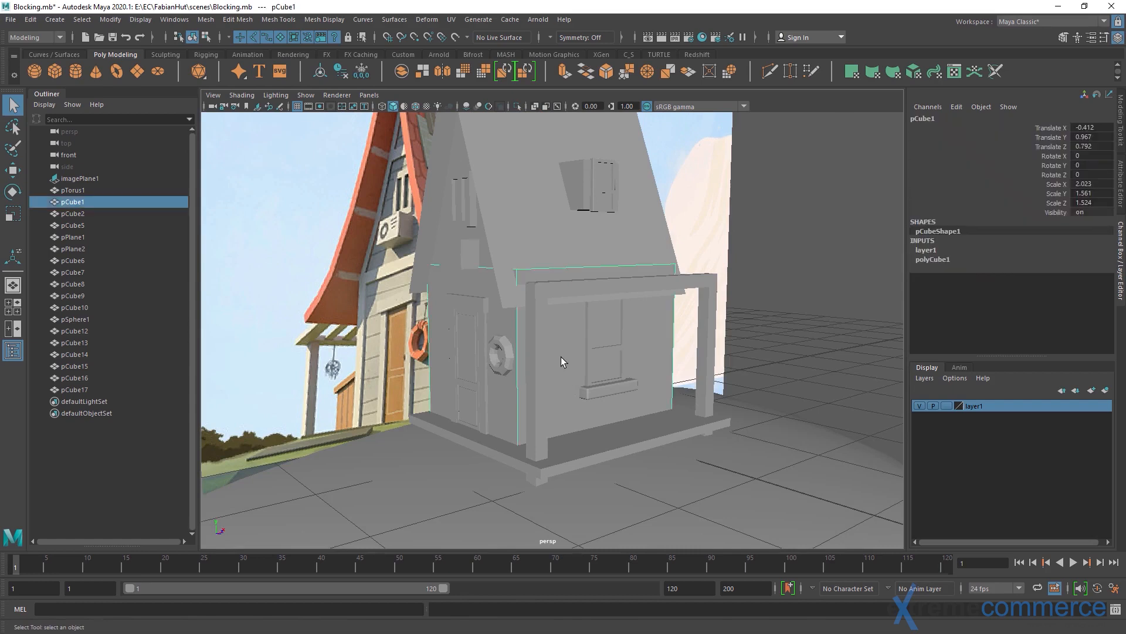
{"action": "left_click", "coordinate": [1105, 390]}
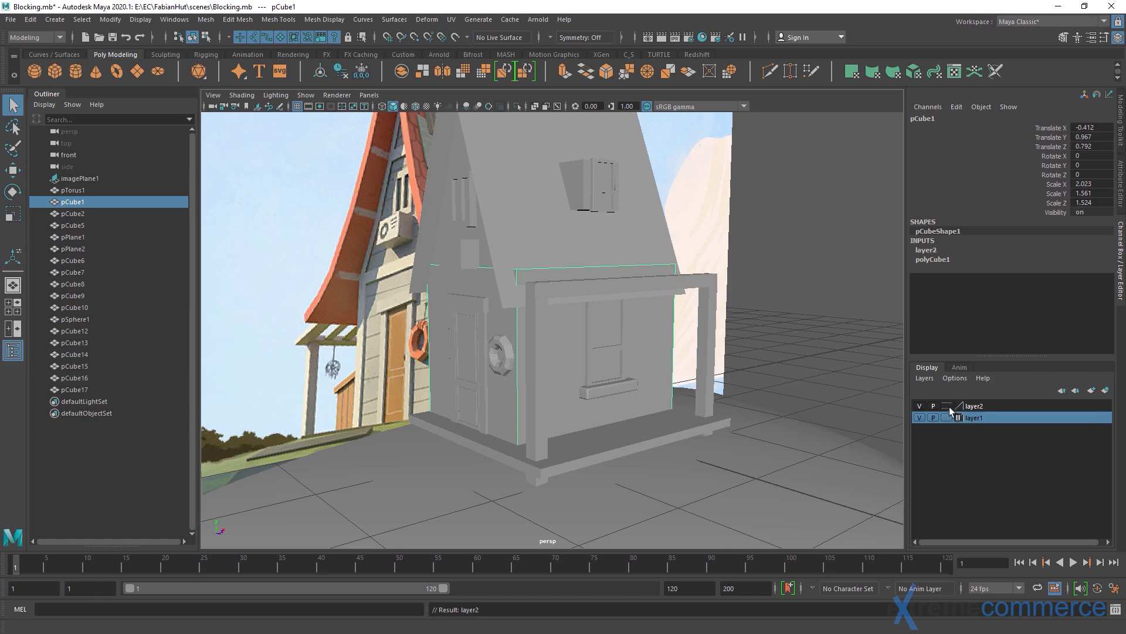
{"action": "left_click", "coordinate": [947, 406]}
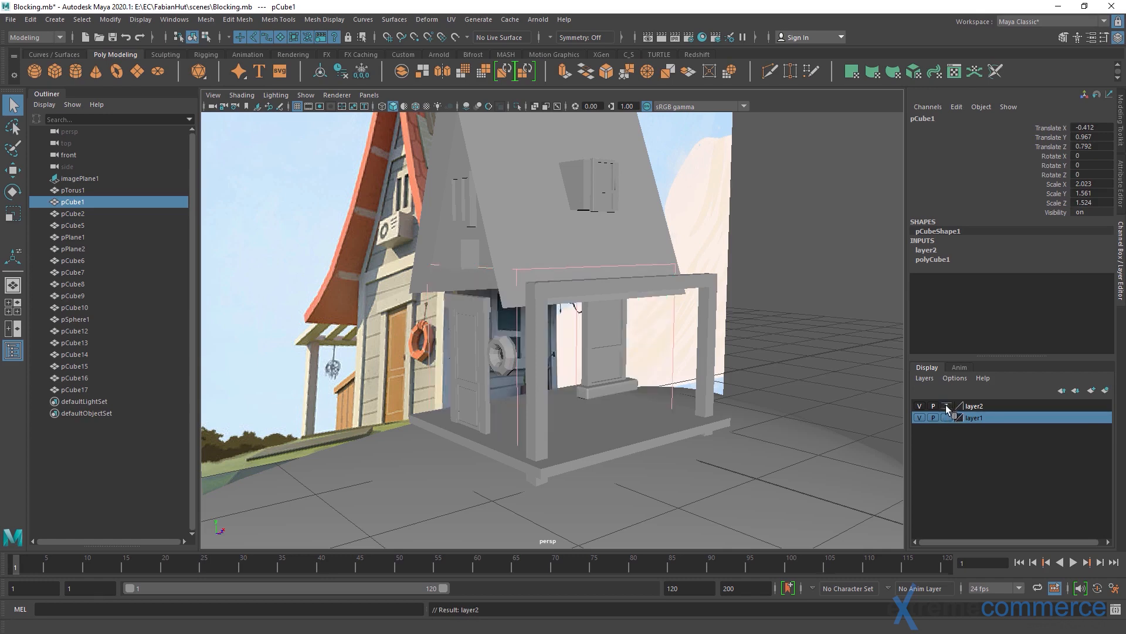
{"action": "left_click", "coordinate": [825, 307]}
Inspect the door, life ring, window and porch posts around the templated wall block from several angles
{"action": "left_click_drag", "start_coordinate": [763, 314], "coordinate": [703, 310], "text": "alt"}
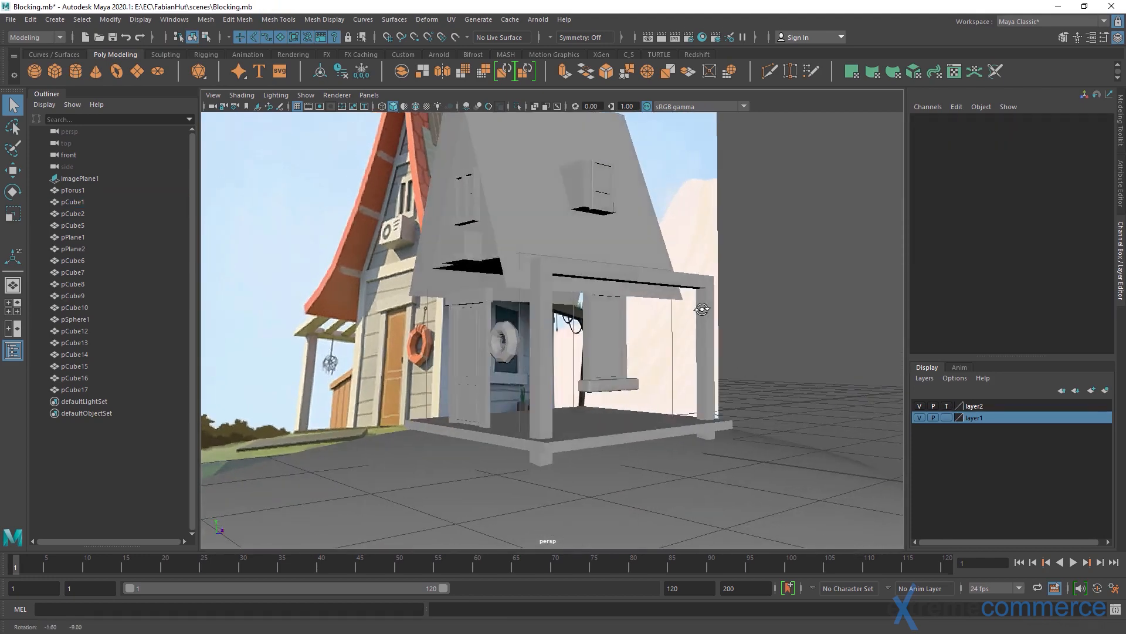
{"action": "right_click_drag", "start_coordinate": [406, 331], "coordinate": [573, 363], "text": "alt"}
{"action": "mouse_move", "coordinate": [574, 359]}
{"action": "left_mouse_down", "text": "alt"}
{"action": "mouse_move", "coordinate": [573, 345]}
{"action": "mouse_move", "coordinate": [571, 355]}
{"action": "left_mouse_up", "text": "alt"}
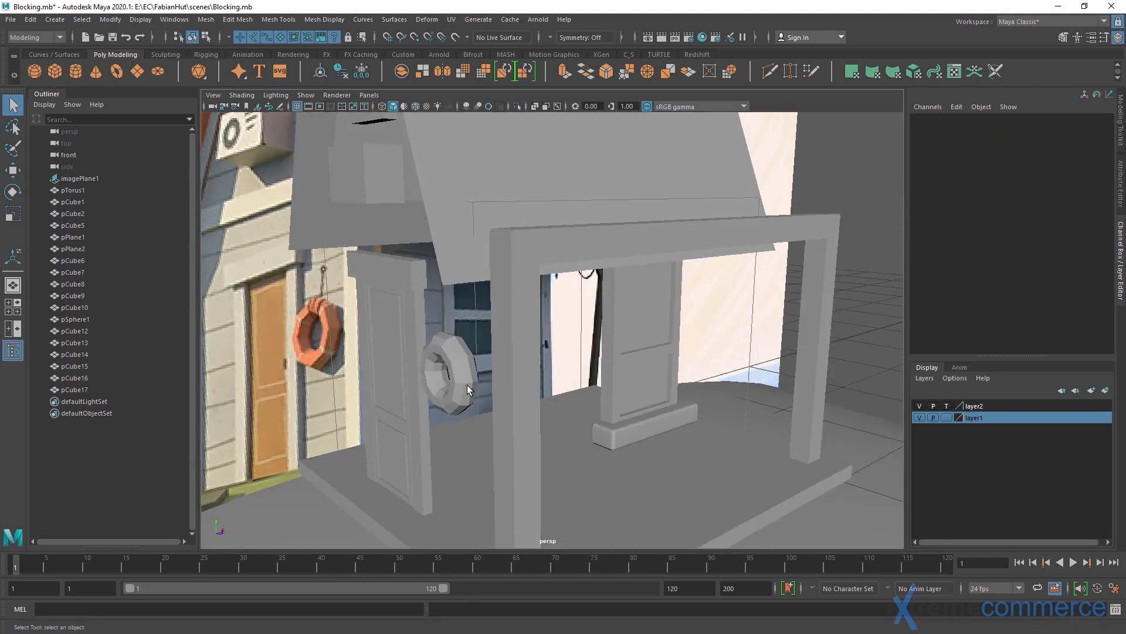
{"action": "left_click", "coordinate": [713, 365]}
{"action": "left_click_drag", "start_coordinate": [713, 365], "coordinate": [789, 345], "text": "alt"}
{"action": "left_click", "coordinate": [715, 319]}
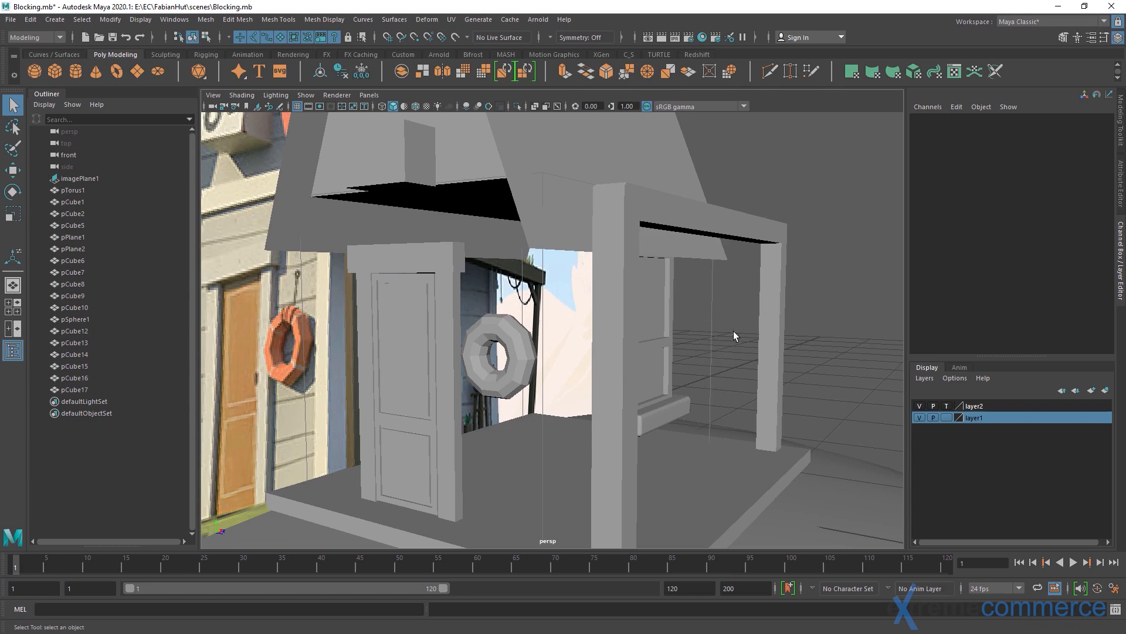
{"action": "left_click_drag", "start_coordinate": [776, 329], "coordinate": [748, 288], "text": "alt"}
{"action": "right_click_drag", "start_coordinate": [595, 305], "coordinate": [651, 311], "text": "alt"}
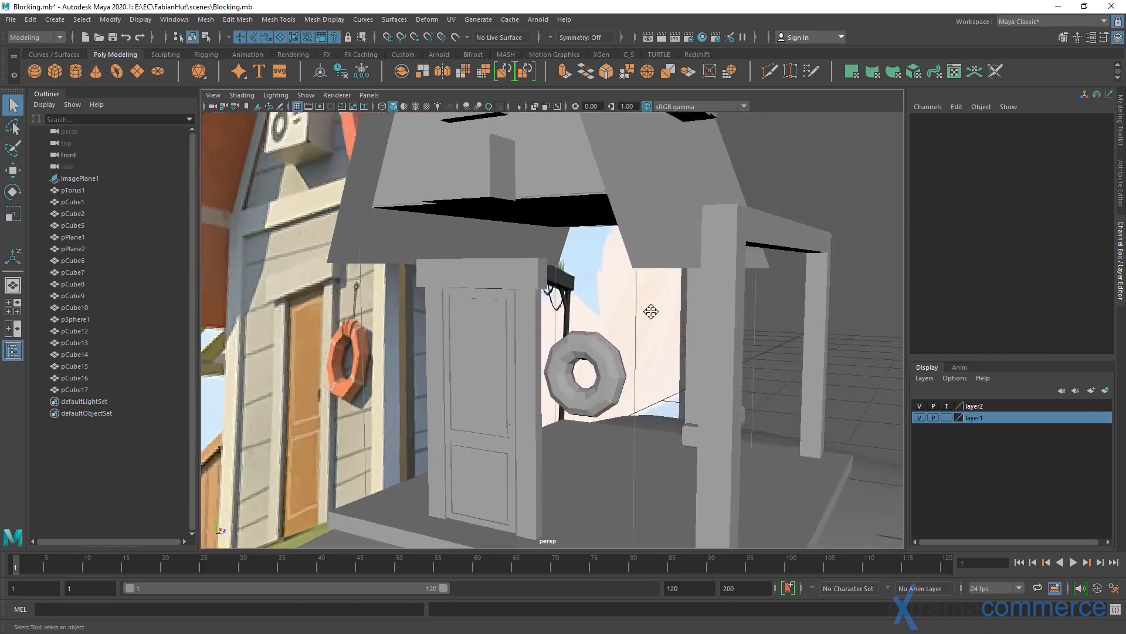
{"action": "middle_click_drag", "start_coordinate": [652, 312], "coordinate": [622, 261], "text": "alt"}
{"action": "right_click_drag", "start_coordinate": [668, 287], "coordinate": [646, 291], "text": "alt"}
{"action": "mouse_move", "coordinate": [646, 292]}
{"action": "left_mouse_down", "text": "alt"}
{"action": "mouse_move", "coordinate": [577, 303]}
{"action": "mouse_move", "coordinate": [630, 287]}
{"action": "left_mouse_up", "text": "alt"}
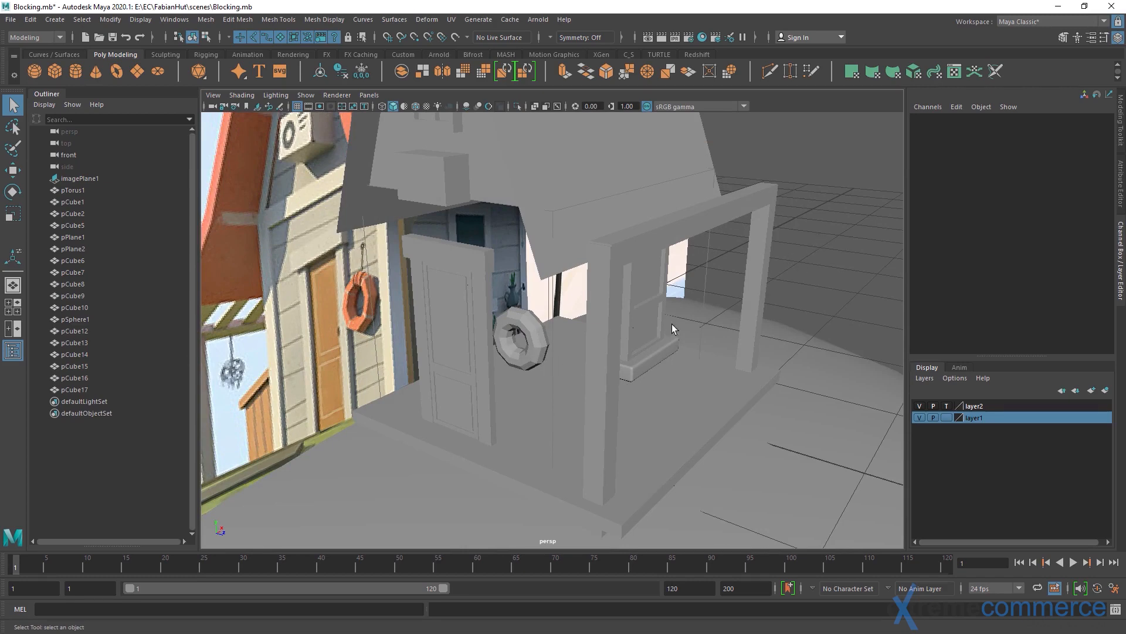
Create a polygon cube and move it to the hut's front corner at X -1.318, Z 1.594
{"action": "left_click_drag", "start_coordinate": [805, 380], "coordinate": [726, 331], "text": "alt"}
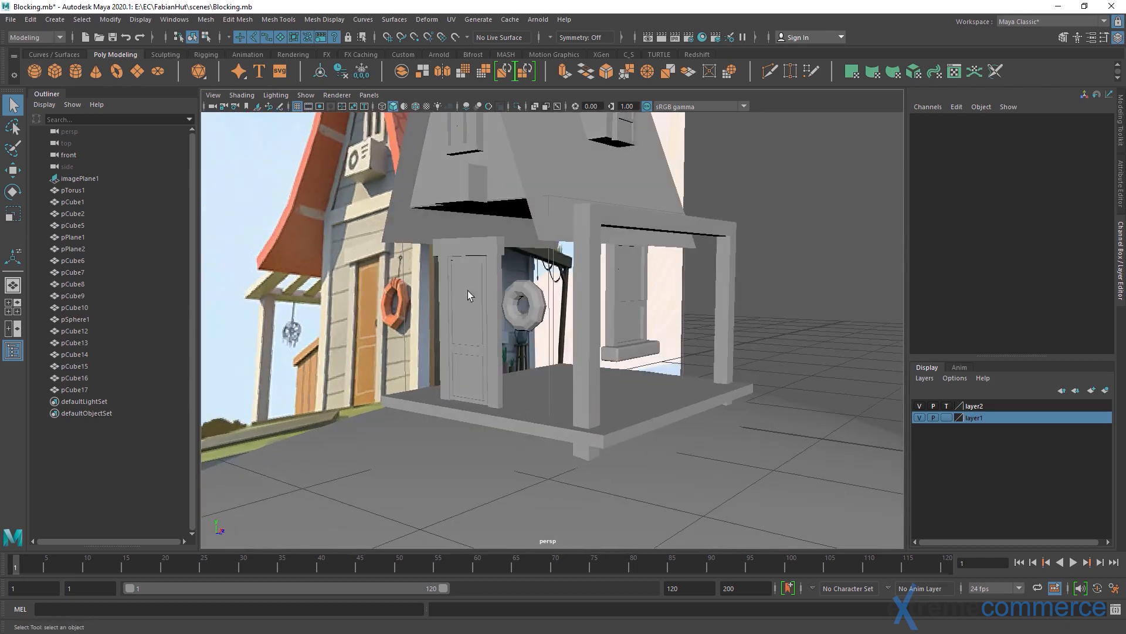
{"action": "left_click", "coordinate": [56, 70]}
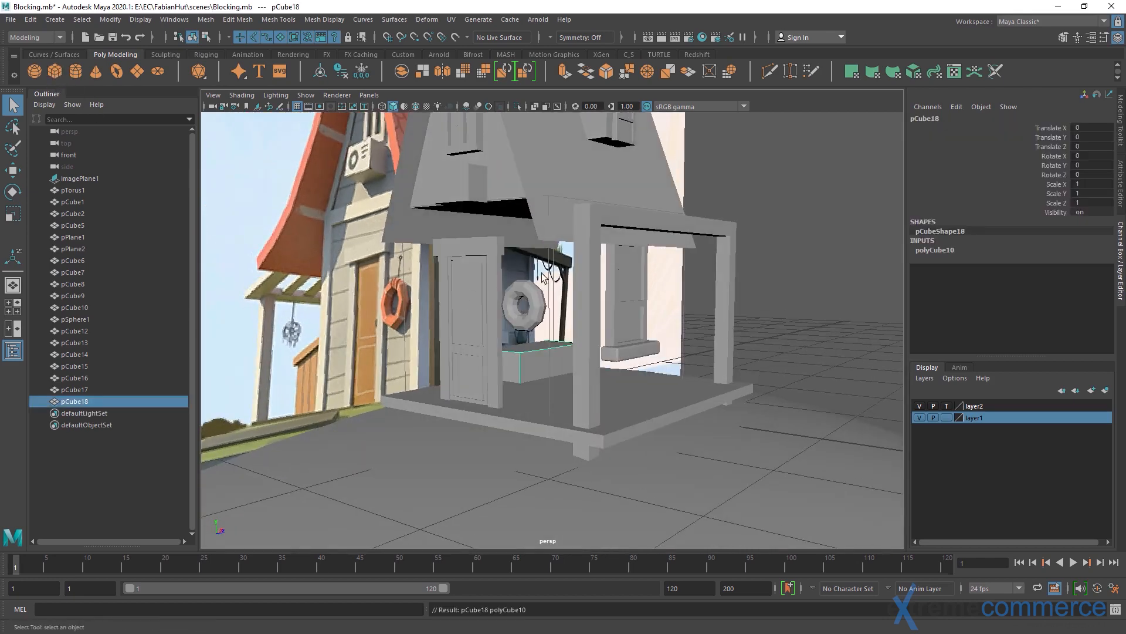
{"action": "left_click_drag", "start_coordinate": [540, 273], "coordinate": [563, 444], "text": "alt"}
{"action": "key", "text": "r"}
{"action": "key", "text": "w"}
{"action": "key", "text": "r"}
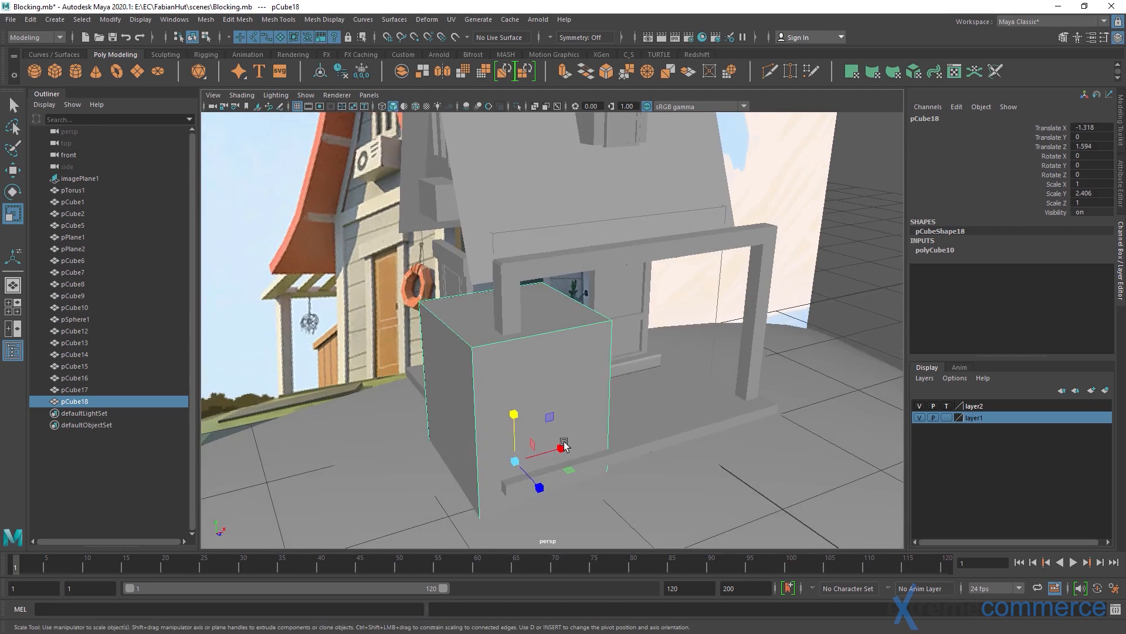
{"action": "key", "text": "ctrl+z"}
Set the new cube's scale to 0.1 in X, 10 in Y and 0.1 in Z to form a thin post
{"action": "left_click", "coordinate": [1091, 184]}
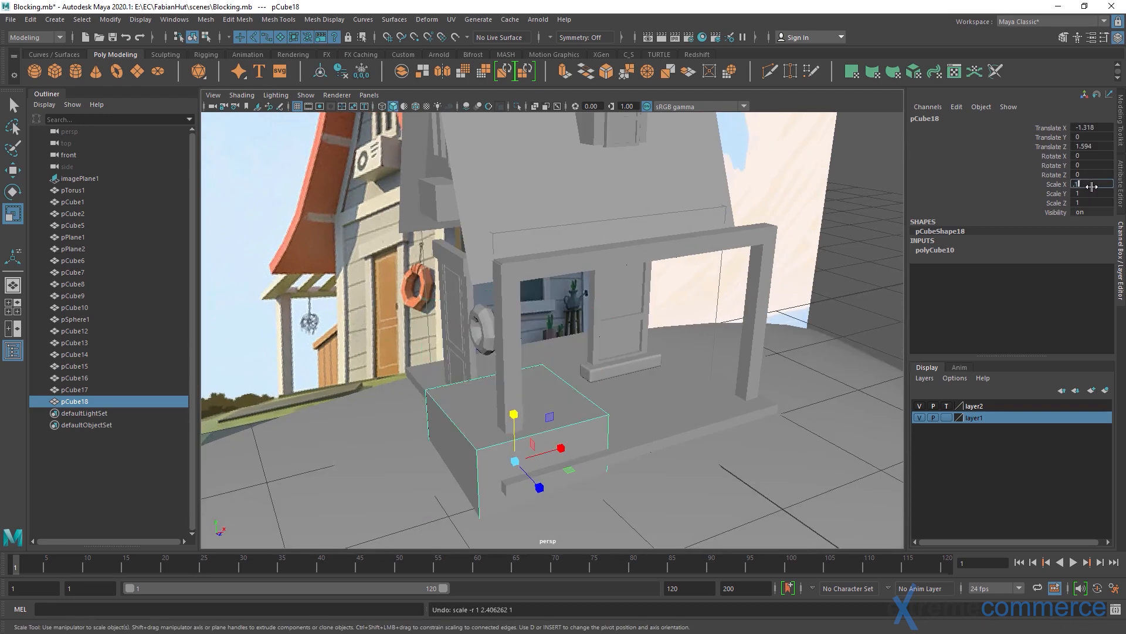
{"action": "type", "text": "0.1"}
{"action": "key", "text": "Tab"}
{"action": "type", "text": "0.1"}
{"action": "key", "text": "Tab"}
{"action": "type", "text": "0.1"}
{"action": "key", "text": "Tab"}
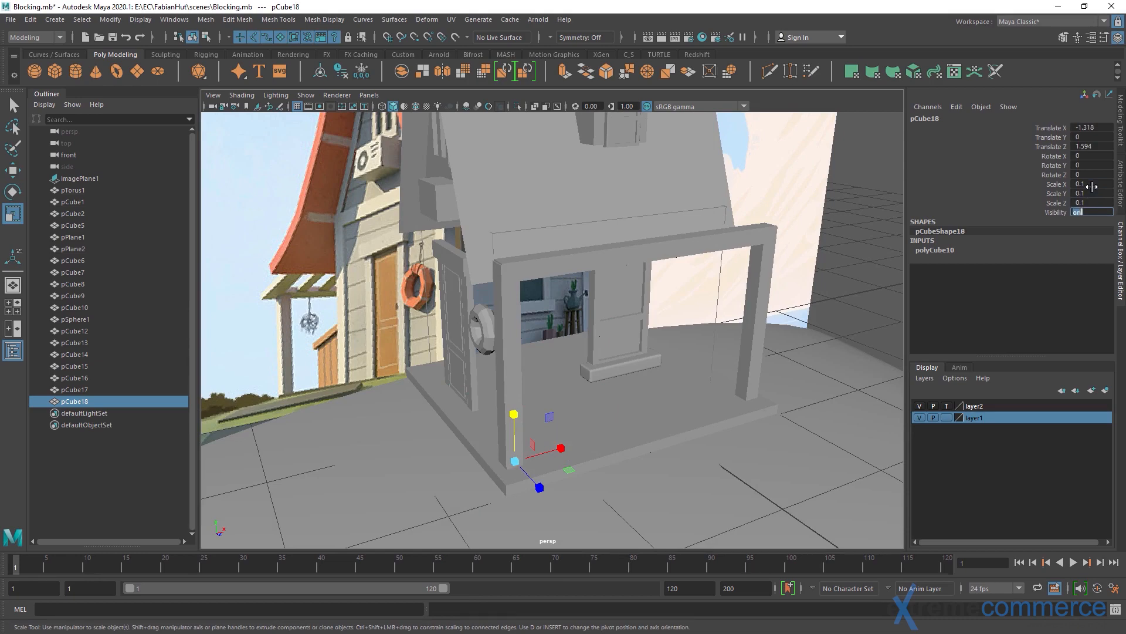
{"action": "key", "text": "shift+Tab"}
{"action": "key", "text": "shift+Tab"}
{"action": "type", "text": "10"}
{"action": "key", "text": "Return"}
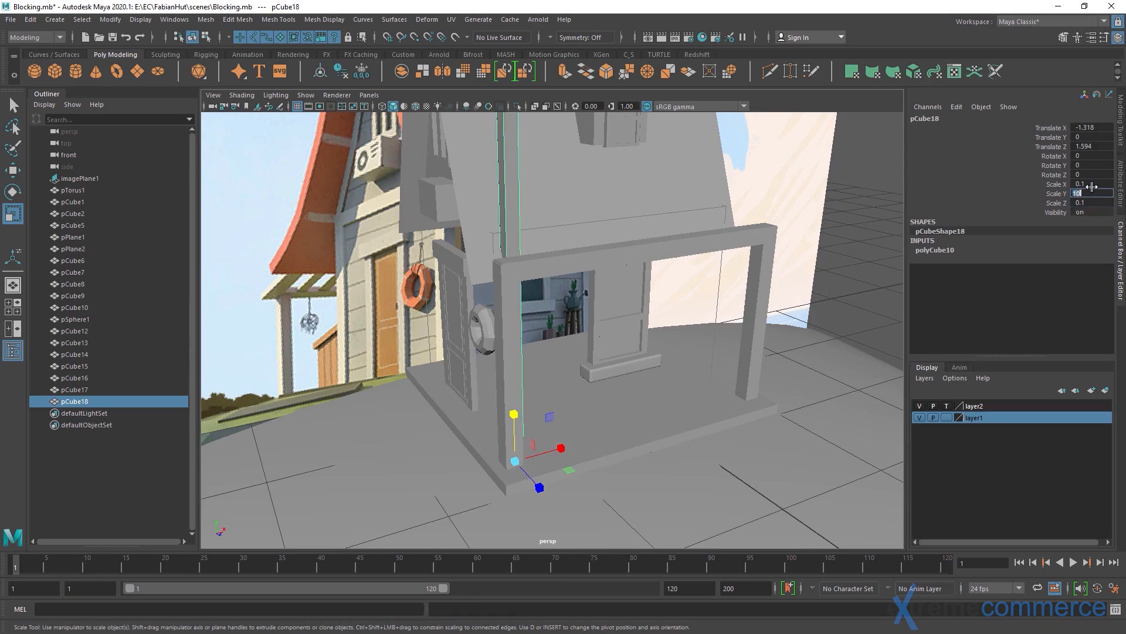
Shorten the corner post to a Y scale of 1.525 and raise it to Y 1.002
{"action": "left_click_drag", "start_coordinate": [579, 214], "coordinate": [627, 218], "text": "alt"}
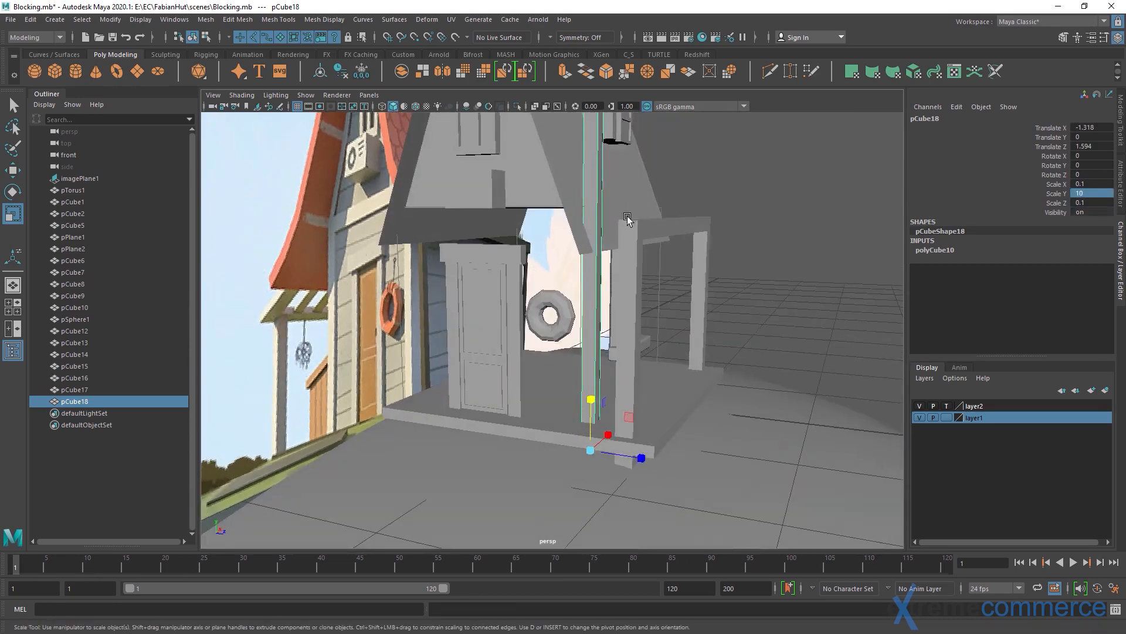
{"action": "key", "text": "w"}
{"action": "left_click_drag", "start_coordinate": [615, 366], "coordinate": [584, 278], "text": "alt"}
{"action": "key", "text": "r"}
{"action": "key", "text": "w"}
{"action": "key", "text": "r"}
{"action": "key", "text": "w"}
{"action": "left_click_drag", "start_coordinate": [570, 337], "coordinate": [597, 302], "text": "alt"}
{"action": "right_click_drag", "start_coordinate": [597, 303], "coordinate": [626, 373], "text": "alt"}
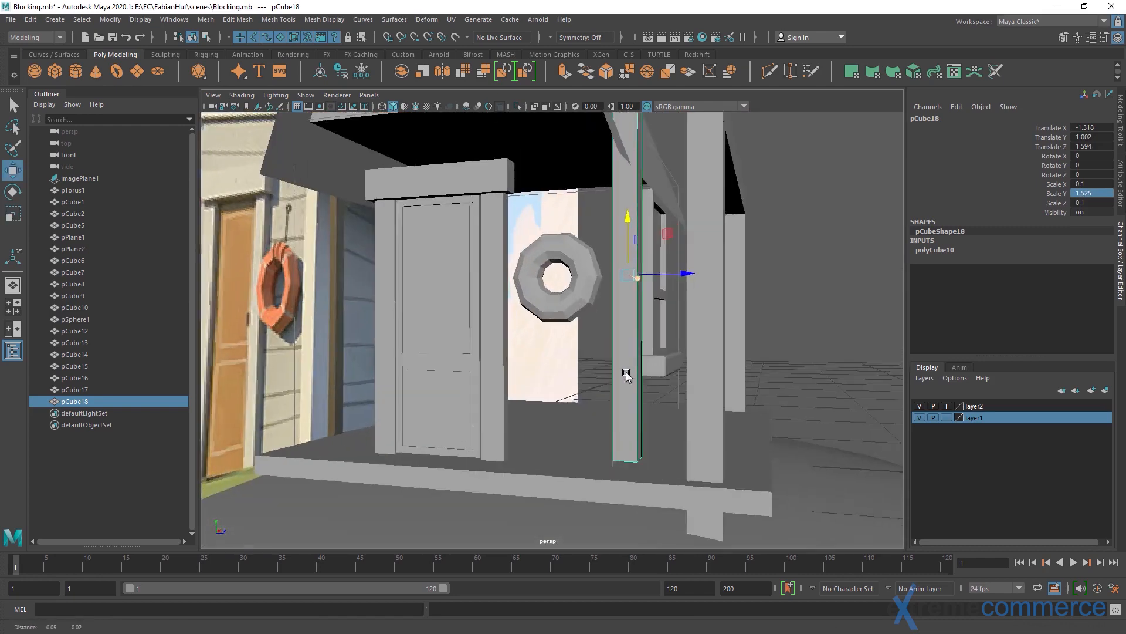
Move the post onto the wall block's corner at X -1.458, Z 1.549
{"action": "left_click_drag", "start_coordinate": [626, 373], "coordinate": [628, 325], "text": "alt"}
{"action": "left_click_drag", "start_coordinate": [643, 288], "coordinate": [644, 384]}
{"action": "left_click_drag", "start_coordinate": [645, 385], "coordinate": [525, 349], "text": "alt"}
{"action": "left_click_drag", "start_coordinate": [525, 349], "coordinate": [633, 352], "text": "alt"}
Thicken the corner post by setting its X and Z scale to 0.15
{"action": "key", "text": "r"}
{"action": "left_click", "coordinate": [1103, 182]}
{"action": "type", "text": ".1"}
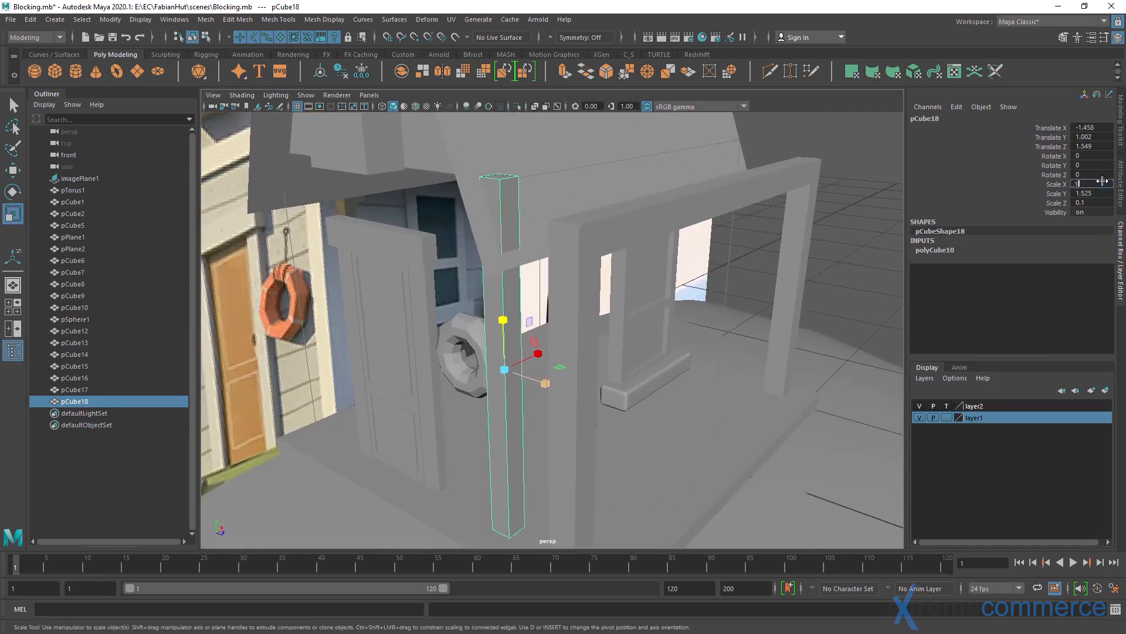
{"action": "type", "text": "5"}
{"action": "key", "text": "Tab"}
{"action": "key", "text": "Tab"}
{"action": "type", "text": ".15"}
{"action": "key", "text": "Return"}
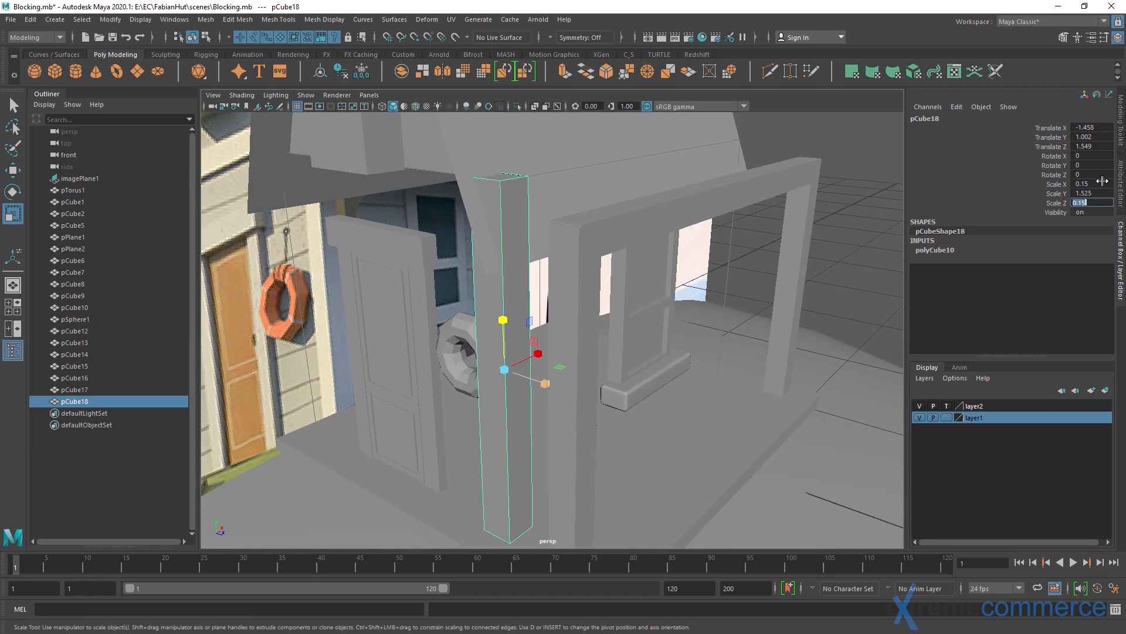
Set the corner post's Y scale to 1.6
{"action": "left_click_drag", "start_coordinate": [591, 273], "coordinate": [573, 203], "text": "alt"}
{"action": "left_click", "coordinate": [517, 219]}
{"action": "left_click", "coordinate": [1103, 192]}
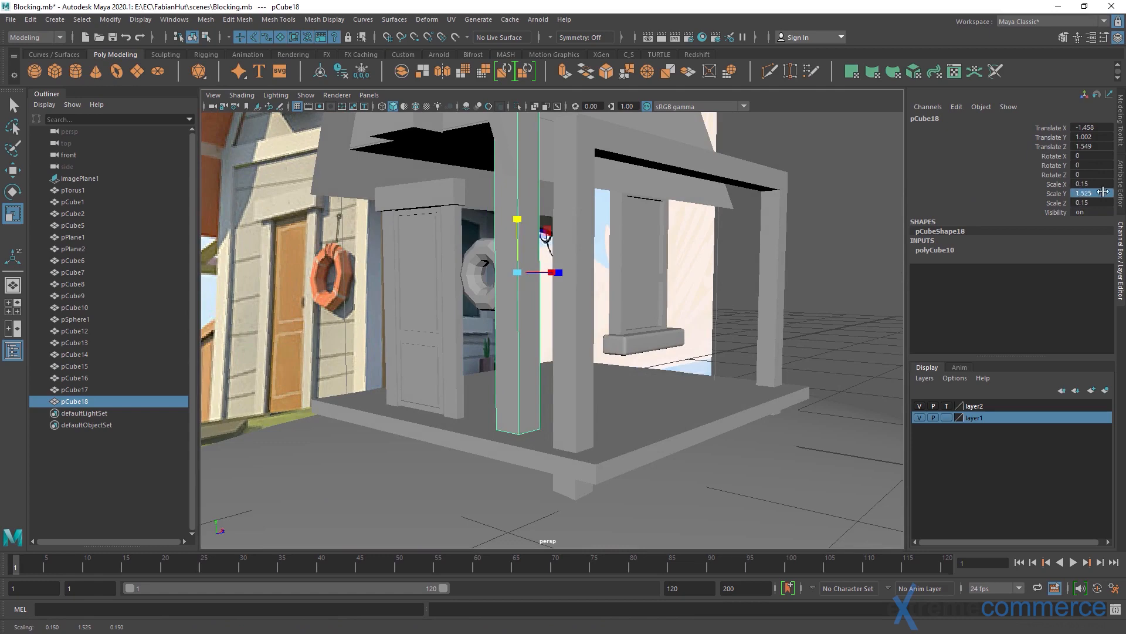
{"action": "double_click", "coordinate": [1103, 192]}
{"action": "left_click_drag", "start_coordinate": [654, 247], "coordinate": [585, 314], "text": "alt"}
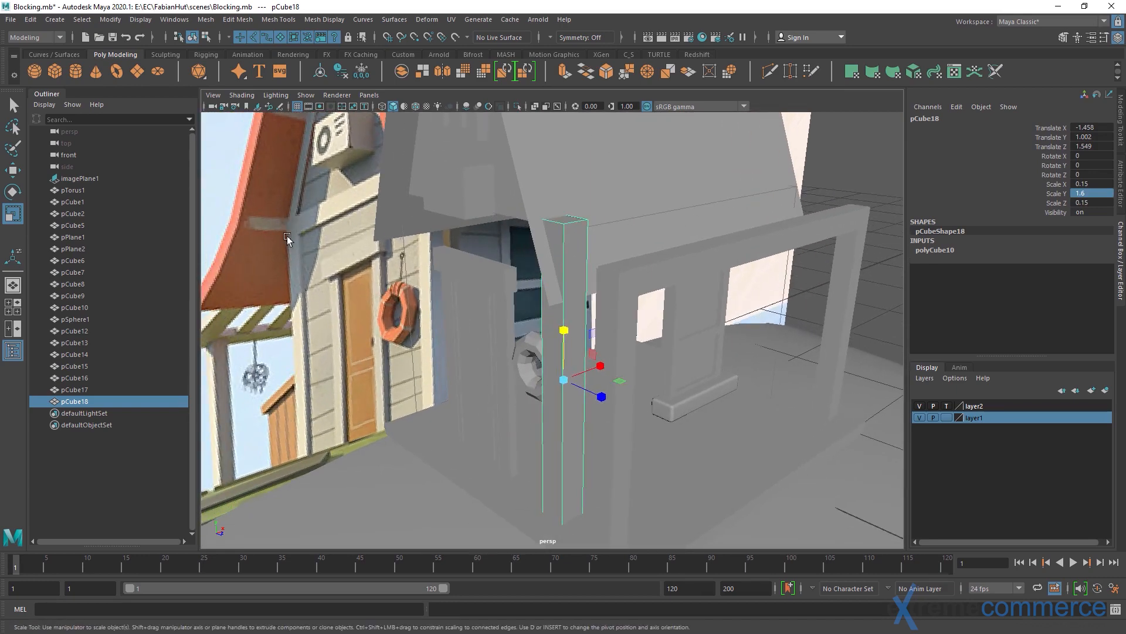
Duplicate the corner post and move the copy along X to the other end of the window wall
{"action": "left_click_drag", "start_coordinate": [512, 391], "coordinate": [450, 380], "text": "alt"}
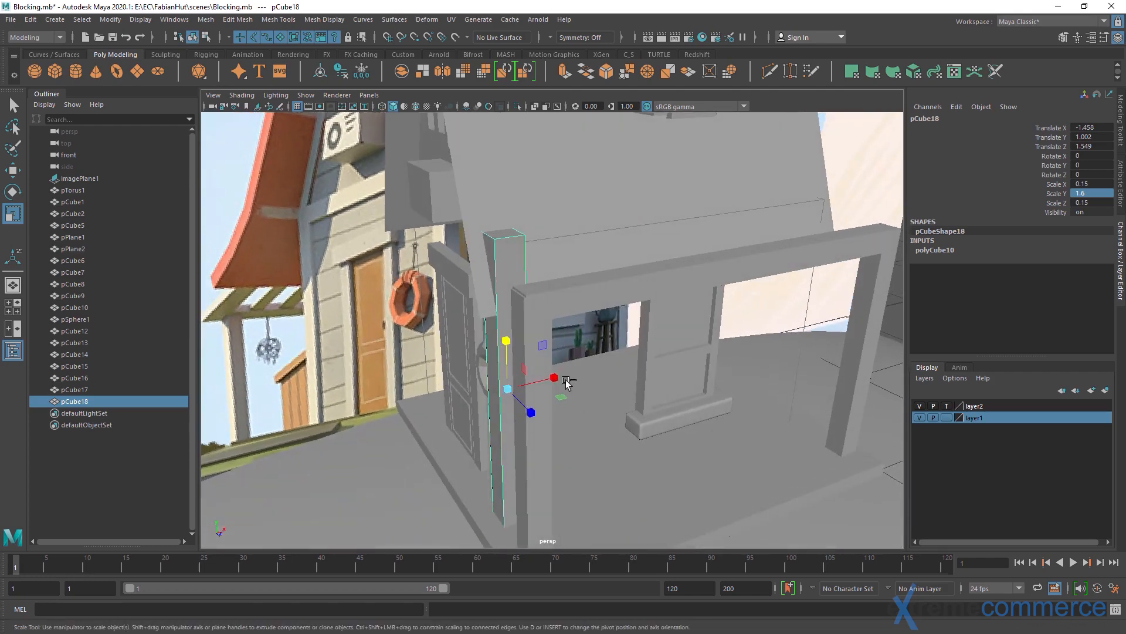
{"action": "key", "text": "ctrl+d"}
{"action": "key", "text": "w"}
{"action": "left_click_drag", "start_coordinate": [566, 383], "coordinate": [449, 360]}
{"action": "middle_click_drag", "start_coordinate": [450, 361], "coordinate": [494, 378]}
{"action": "left_click_drag", "start_coordinate": [494, 378], "coordinate": [633, 356], "text": "alt"}
Assign the two porch posts and their crossbeam to a new display layer and hide that layer
{"action": "key", "text": "q"}
{"action": "left_click", "coordinate": [632, 286]}
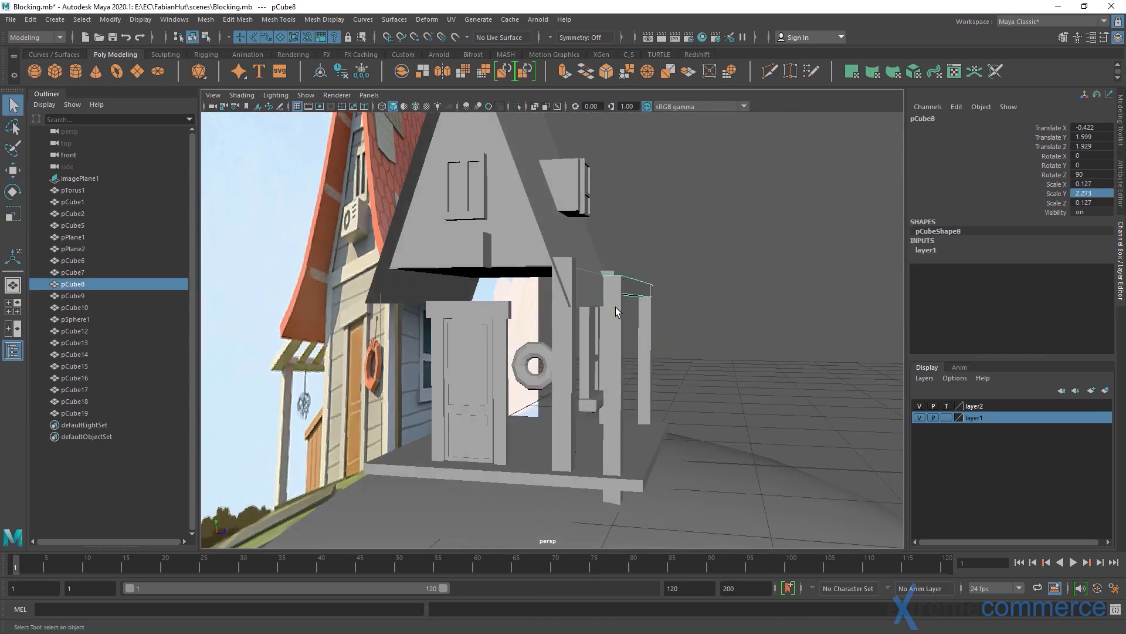
{"action": "left_click", "coordinate": [613, 352], "text": "shift"}
{"action": "left_click", "coordinate": [644, 352], "text": "shift"}
{"action": "left_click", "coordinate": [1107, 390]}
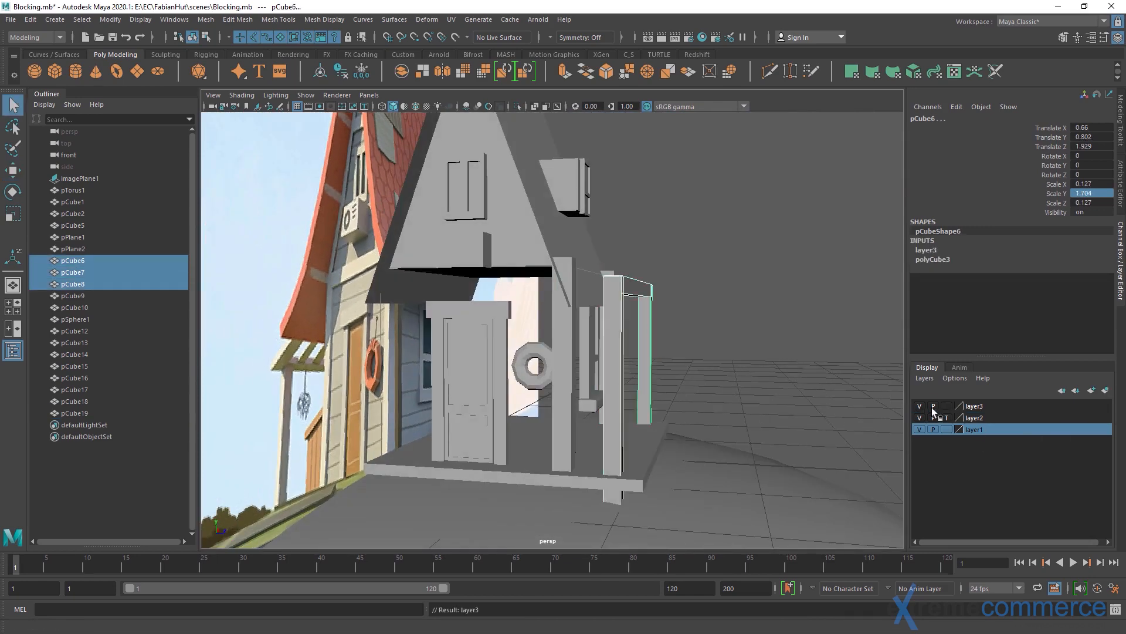
{"action": "left_click", "coordinate": [920, 406]}
Return layer2 from template to normal display so the main wall block is solid and selectable
{"action": "left_click_drag", "start_coordinate": [814, 393], "coordinate": [861, 449], "text": "alt"}
{"action": "left_click", "coordinate": [946, 417]}
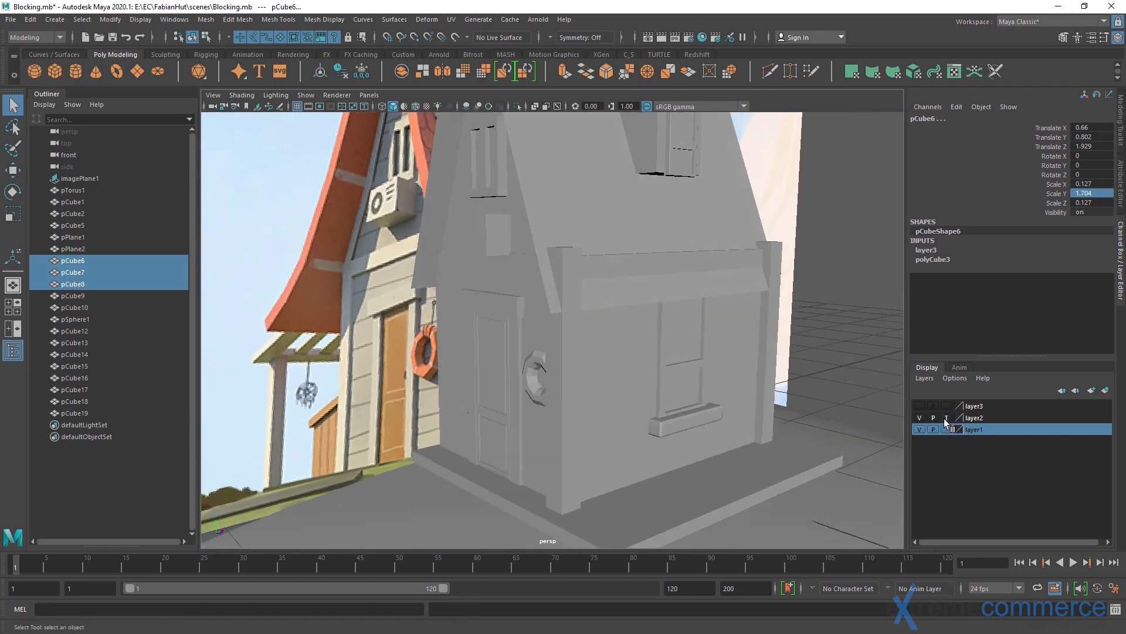
{"action": "left_click_drag", "start_coordinate": [786, 410], "coordinate": [743, 404], "text": "alt"}
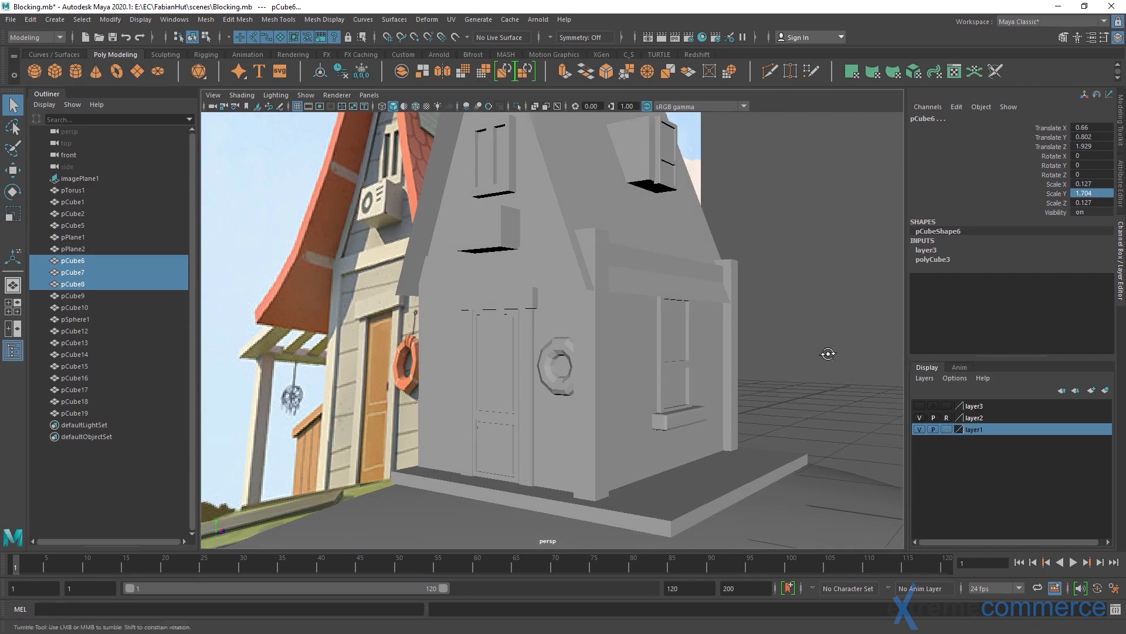
{"action": "left_click_drag", "start_coordinate": [830, 352], "coordinate": [615, 375], "text": "alt"}
{"action": "left_click", "coordinate": [616, 379]}
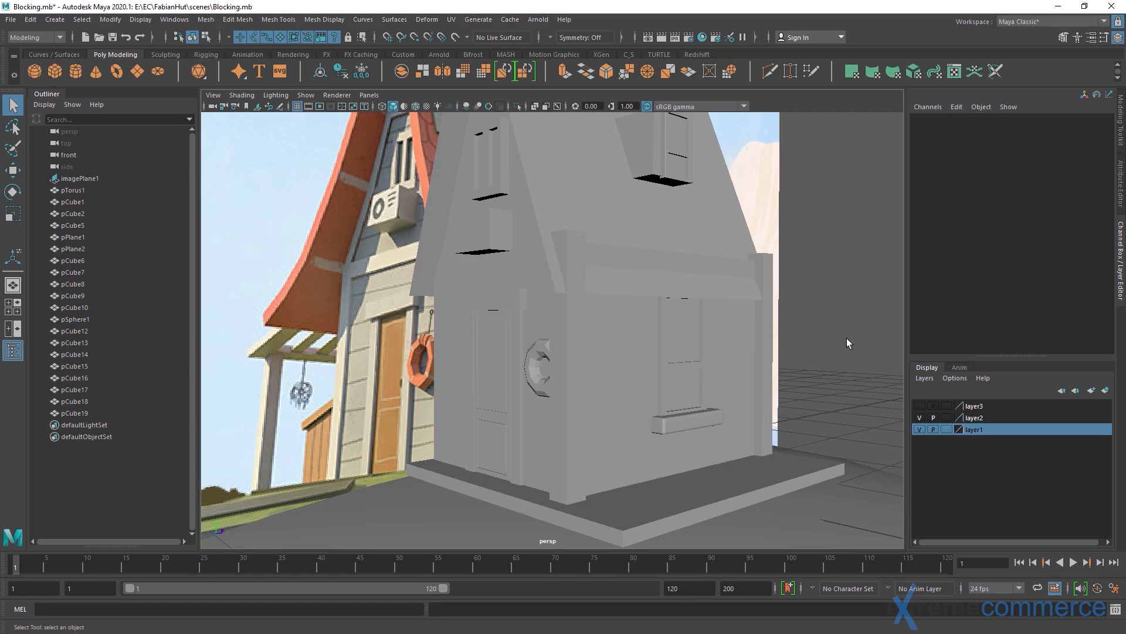
{"action": "left_click", "coordinate": [730, 350]}
{"action": "left_click_drag", "start_coordinate": [651, 342], "coordinate": [692, 343], "text": "alt"}
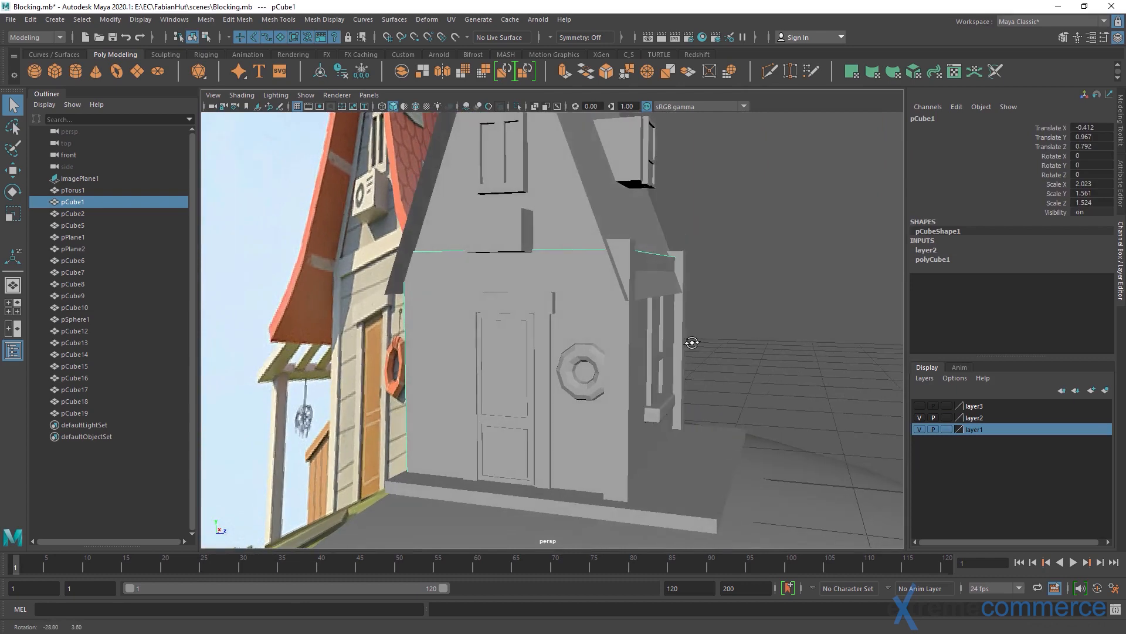
{"action": "left_click_drag", "start_coordinate": [599, 361], "coordinate": [523, 377], "text": "alt"}
Move the roof plane above the window wall outward along Z to 1.345
{"action": "left_click", "coordinate": [468, 313]}
{"action": "left_click_drag", "start_coordinate": [468, 314], "coordinate": [586, 290], "text": "alt"}
{"action": "key", "text": "w"}
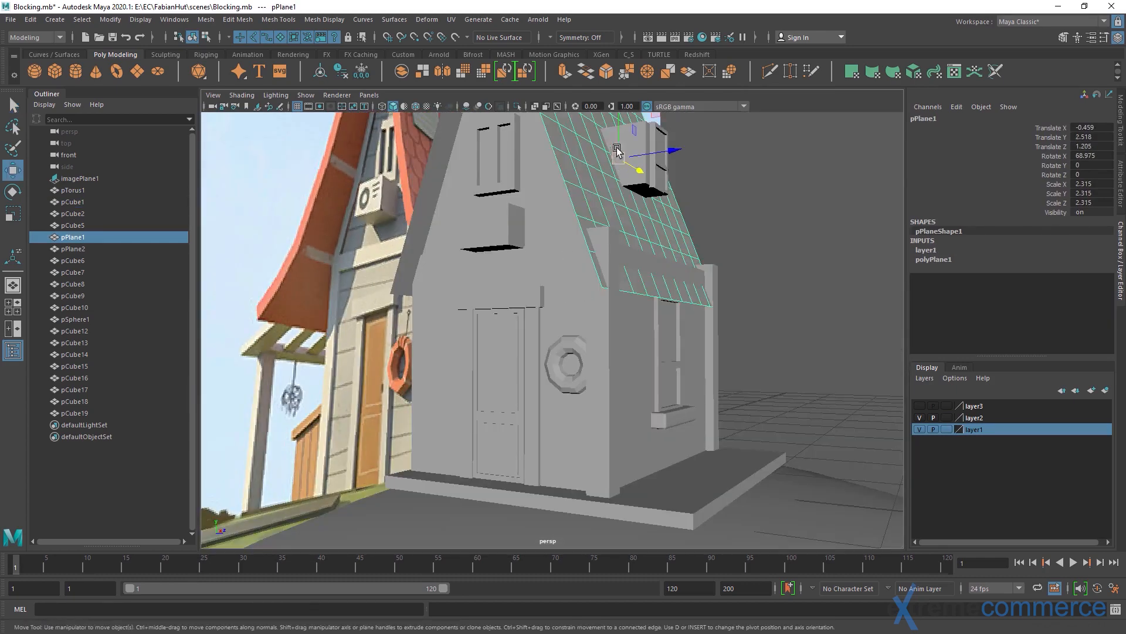
{"action": "left_click_drag", "start_coordinate": [674, 151], "coordinate": [694, 150]}
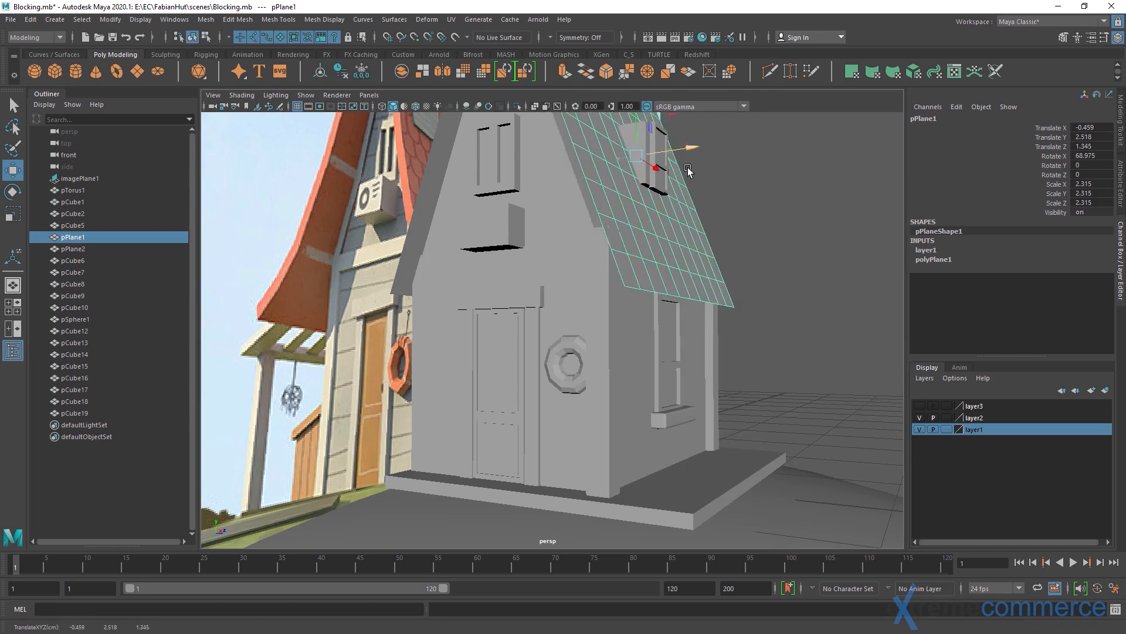
Select the main wall block, isolate it in the viewport and frame it
{"action": "left_click_drag", "start_coordinate": [681, 247], "coordinate": [515, 302], "text": "alt"}
{"action": "left_click", "coordinate": [568, 335]}
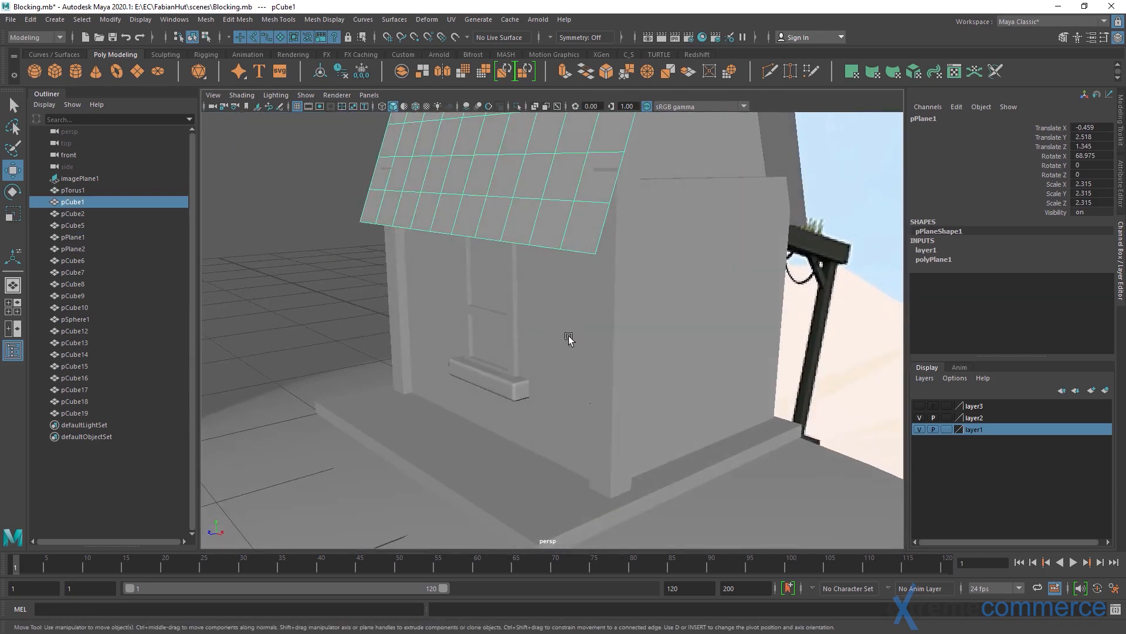
{"action": "left_click_drag", "start_coordinate": [568, 334], "coordinate": [596, 362], "text": "alt"}
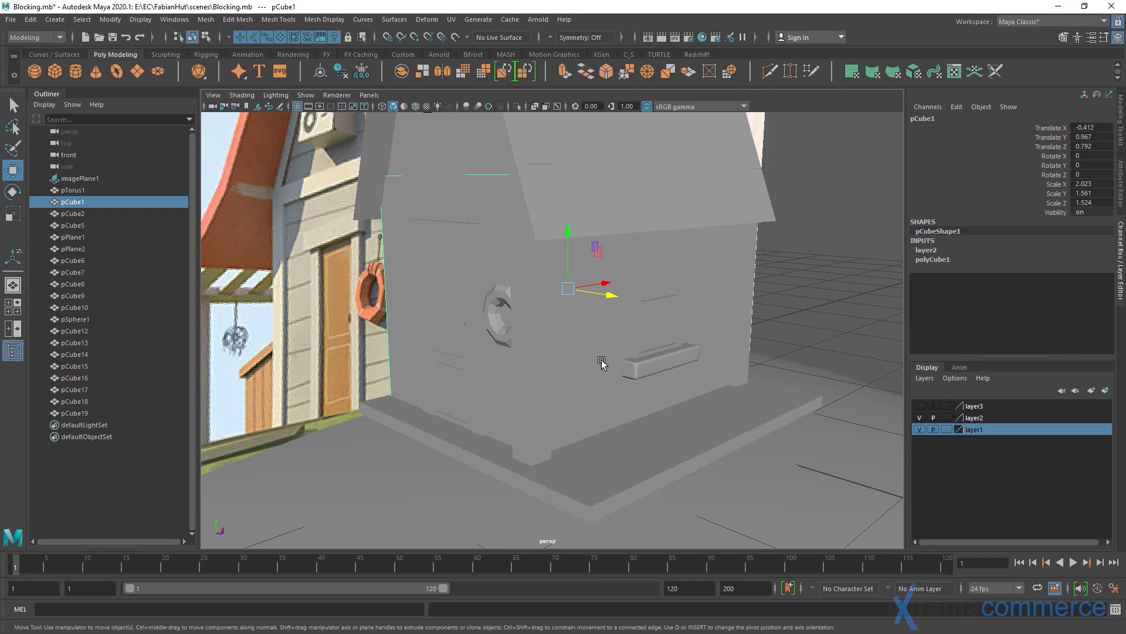
{"action": "left_click_drag", "start_coordinate": [816, 282], "coordinate": [679, 361], "text": "alt"}
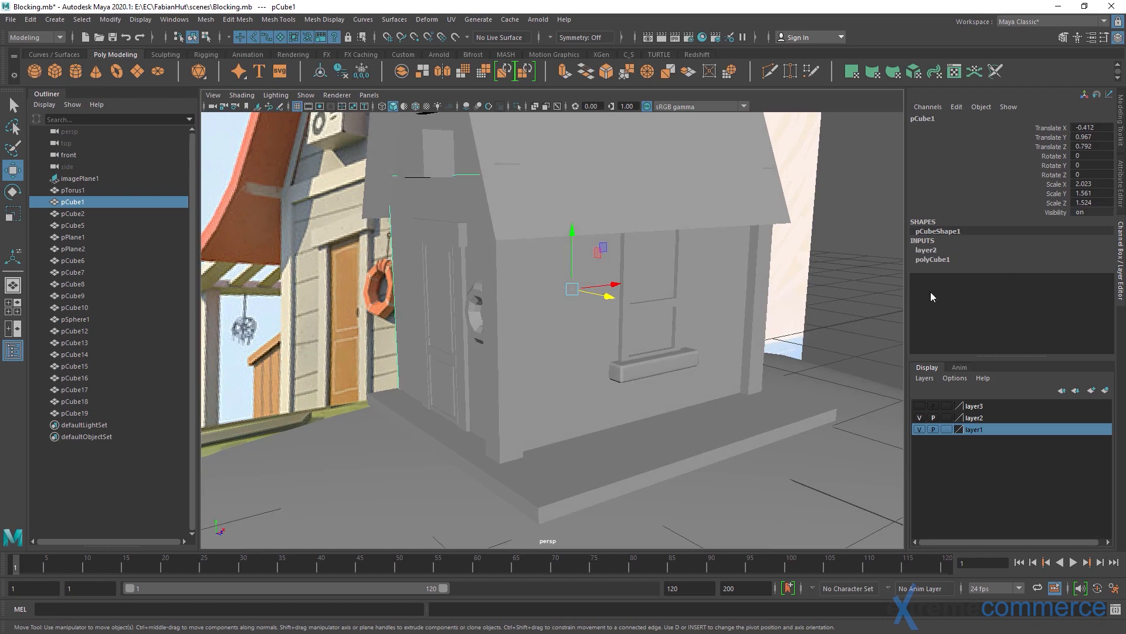
{"action": "left_click", "coordinate": [516, 106]}
{"action": "key", "text": "f"}
Delete the top and bottom faces of the isolated wall block
{"action": "left_click_drag", "start_coordinate": [568, 305], "coordinate": [579, 263], "text": "alt"}
{"action": "right_click_drag", "start_coordinate": [552, 365], "coordinate": [555, 416]}
{"action": "left_click", "coordinate": [553, 371]}
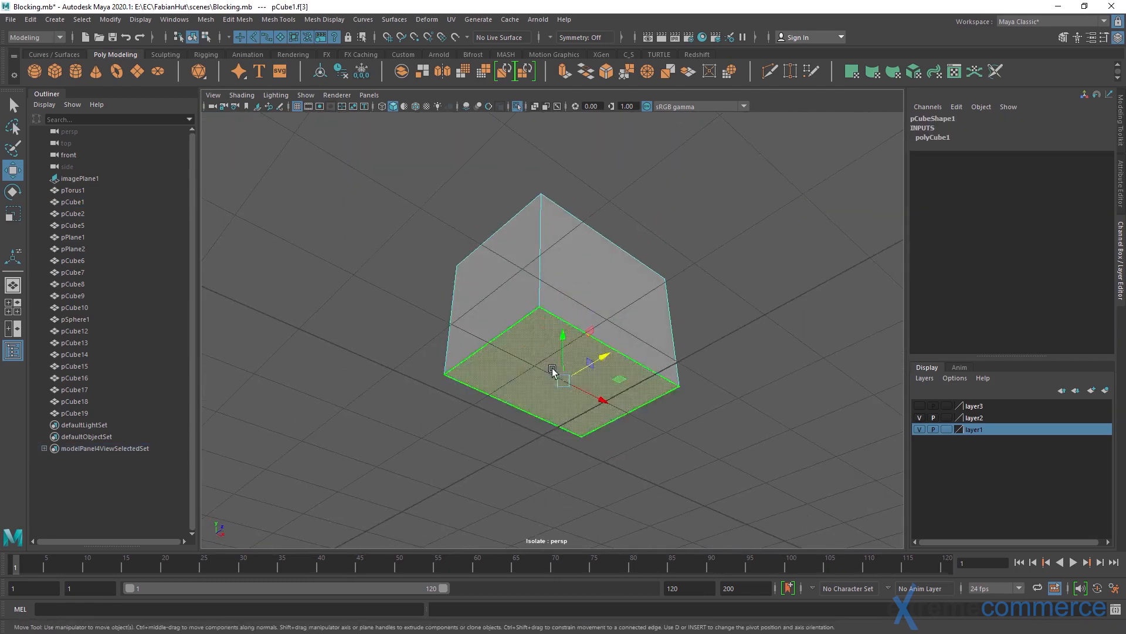
{"action": "left_click_drag", "start_coordinate": [552, 371], "coordinate": [546, 389], "text": "alt"}
{"action": "left_click", "coordinate": [546, 264], "text": "shift"}
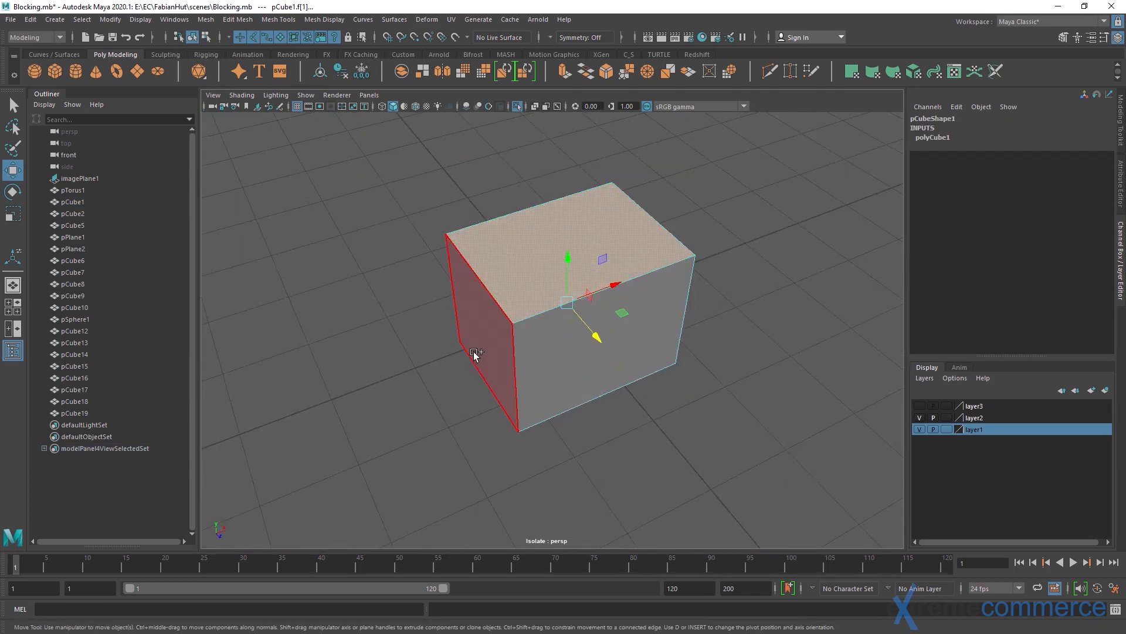
{"action": "key", "text": "Delete"}
Return the wall block to object selection and turn off isolation to show the whole hut
{"action": "key", "text": "q"}
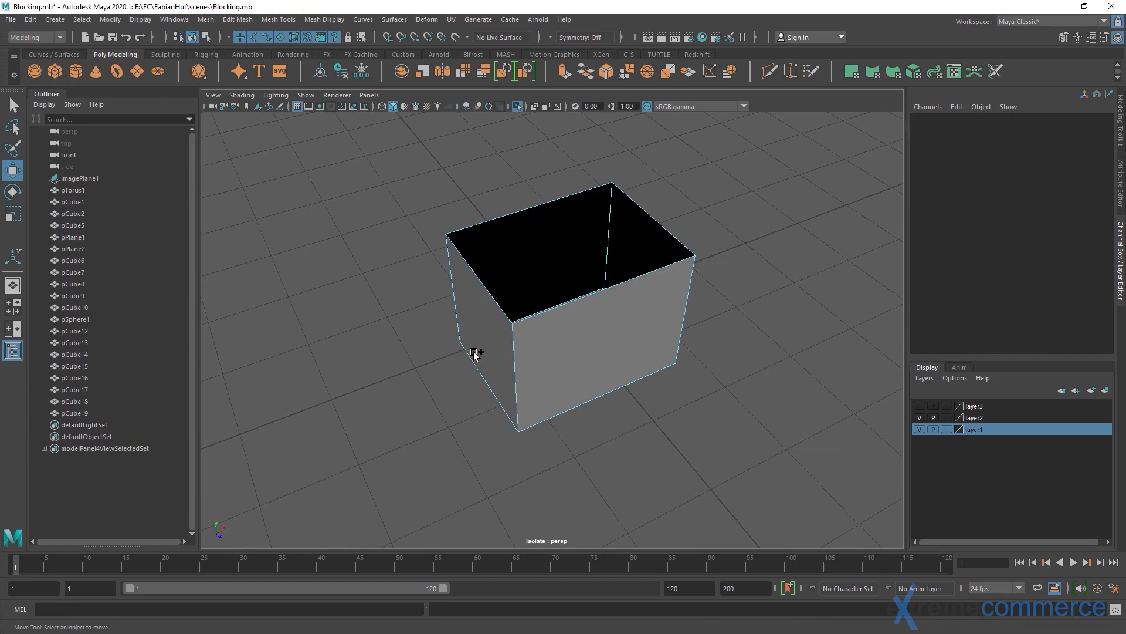
{"action": "left_click_drag", "start_coordinate": [471, 352], "coordinate": [552, 276], "text": "alt"}
{"action": "right_click_drag", "start_coordinate": [555, 276], "coordinate": [610, 211]}
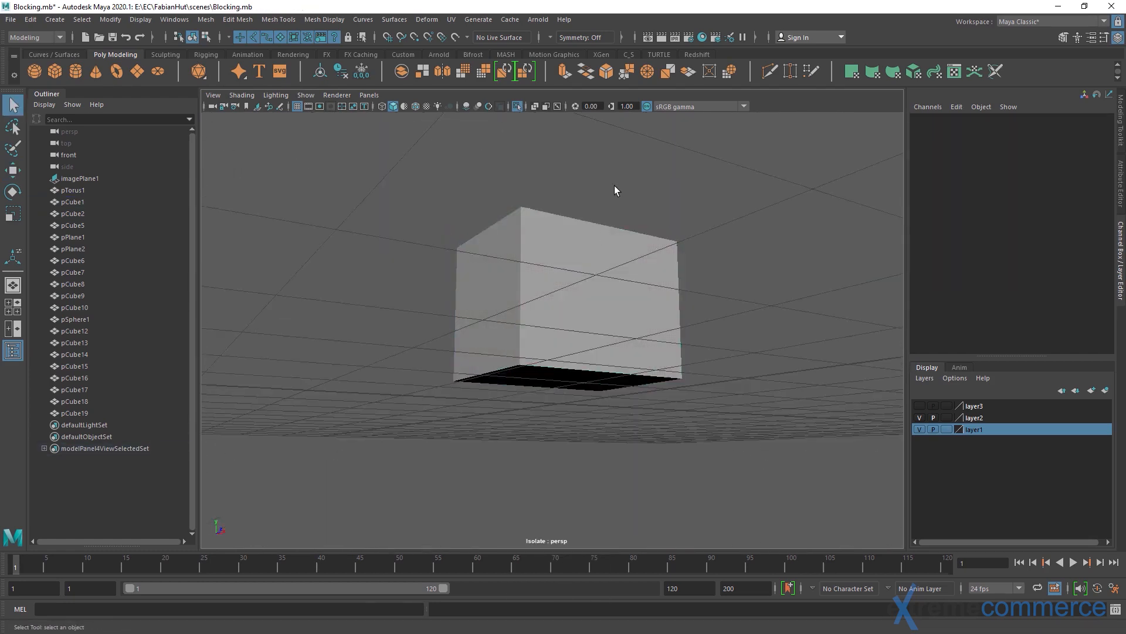
{"action": "left_click_drag", "start_coordinate": [589, 282], "coordinate": [581, 343], "text": "alt"}
{"action": "left_click", "coordinate": [523, 335]}
{"action": "left_click", "coordinate": [516, 107]}
{"action": "scroll", "coordinate": [558, 315], "scroll_direction": "down", "scroll_amount": 3}
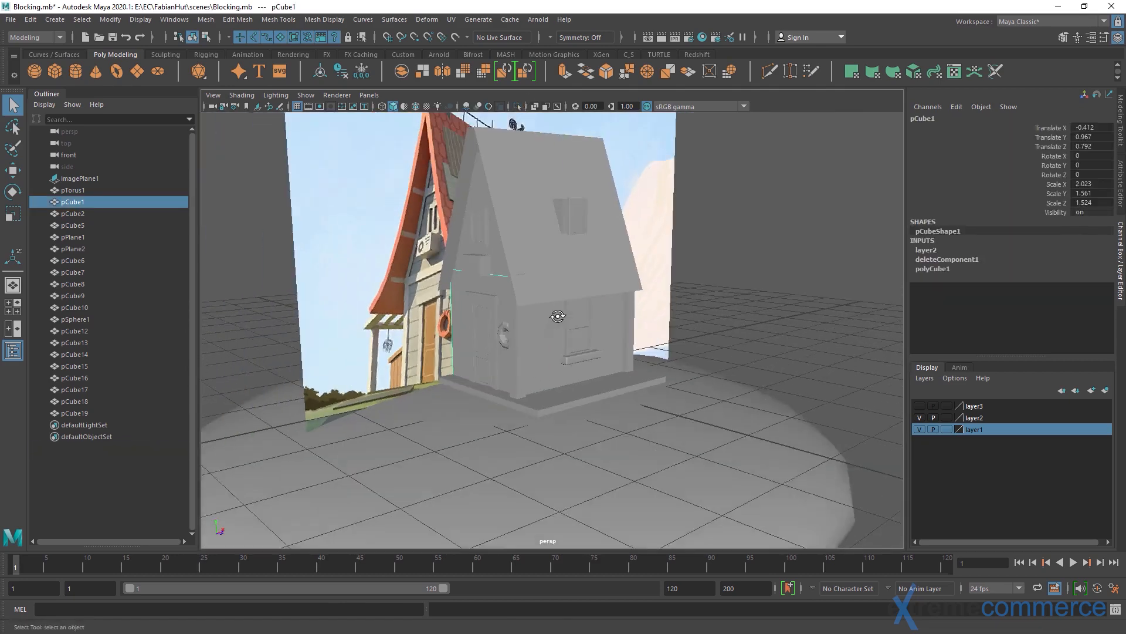
{"action": "left_click_drag", "start_coordinate": [710, 317], "coordinate": [698, 352], "text": "alt"}
{"action": "left_click", "coordinate": [798, 235]}
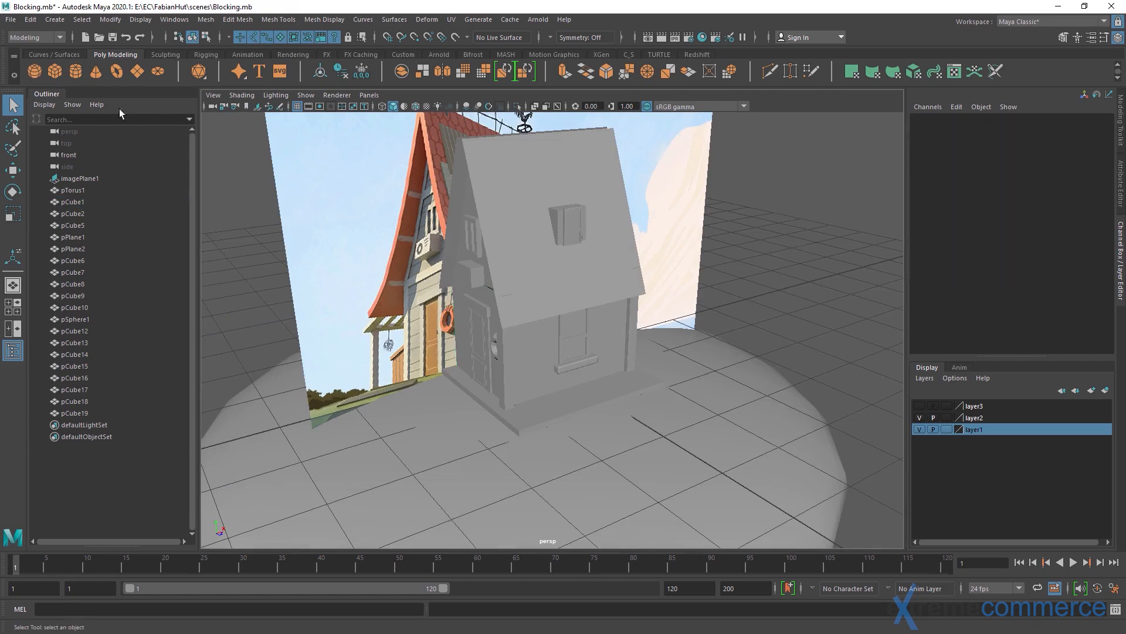
Create a polygon cube and move it in front of the window wall at X -0.625, Z 2.361
{"action": "left_click", "coordinate": [54, 71]}
{"action": "scroll", "coordinate": [570, 307], "scroll_direction": "up", "scroll_amount": 3}
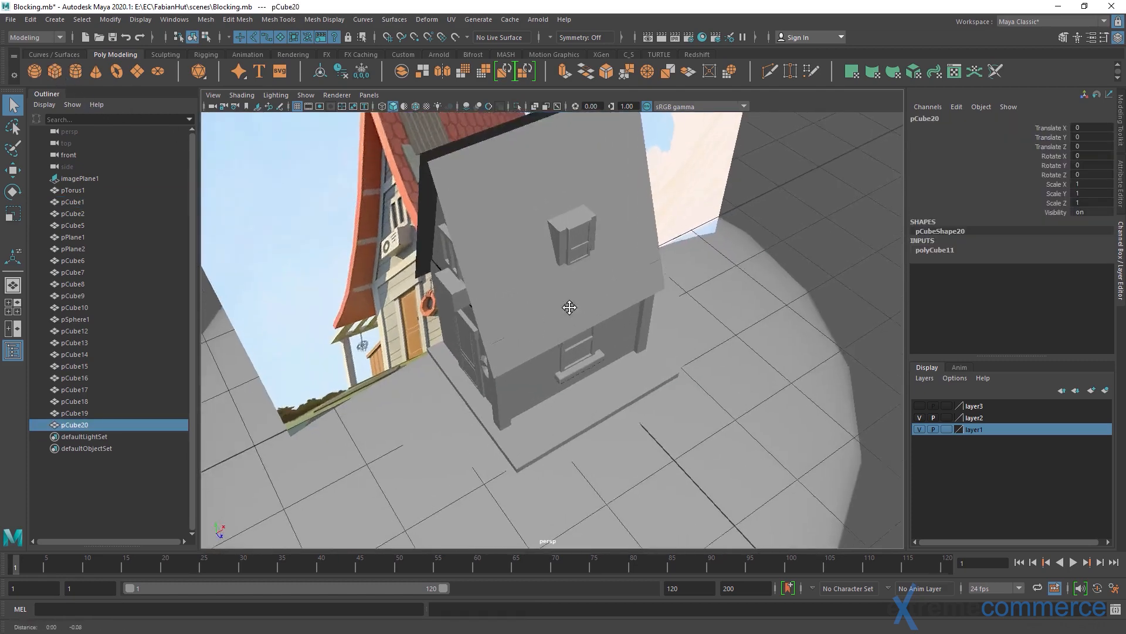
{"action": "scroll", "coordinate": [570, 307], "scroll_direction": "down", "scroll_amount": 1}
{"action": "key", "text": "w"}
{"action": "left_click_drag", "start_coordinate": [562, 306], "coordinate": [610, 434]}
{"action": "key", "text": "r"}
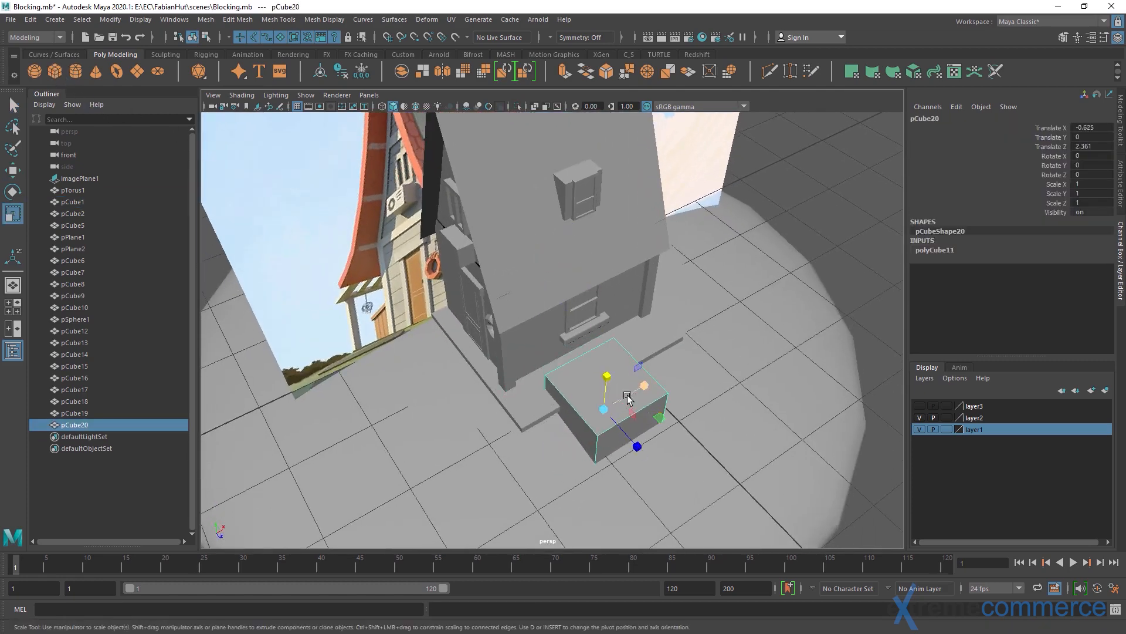
Scale the cube into a thin plank of 0.048, 1.932, 0.242 and rotate it -90 degrees in X and Y
{"action": "left_click_drag", "start_coordinate": [607, 376], "coordinate": [586, 415]}
{"action": "key", "text": "e"}
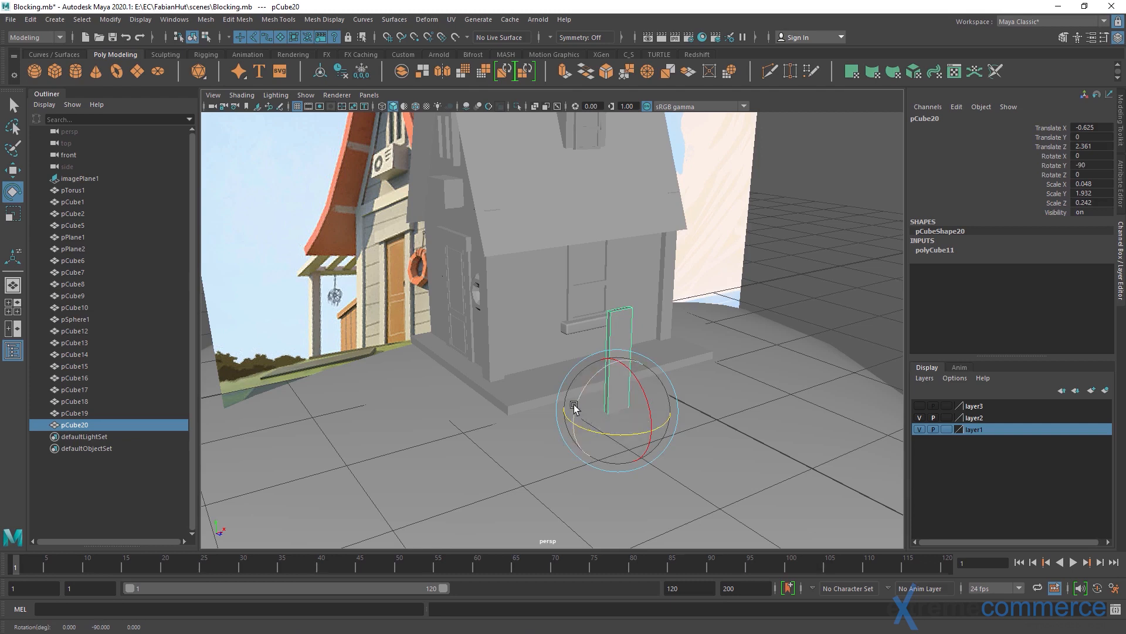
{"action": "mouse_move", "coordinate": [649, 392]}
{"action": "left_mouse_down"}
{"action": "mouse_move", "coordinate": [658, 368]}
{"action": "mouse_move", "coordinate": [617, 351]}
{"action": "mouse_move", "coordinate": [618, 330]}
{"action": "mouse_move", "coordinate": [603, 383]}
{"action": "mouse_move", "coordinate": [577, 366]}
{"action": "mouse_move", "coordinate": [524, 391]}
{"action": "mouse_move", "coordinate": [596, 360]}
{"action": "mouse_move", "coordinate": [613, 364]}
{"action": "mouse_move", "coordinate": [563, 352]}
{"action": "mouse_move", "coordinate": [561, 304]}
{"action": "mouse_move", "coordinate": [581, 329]}
{"action": "mouse_move", "coordinate": [565, 252]}
{"action": "mouse_move", "coordinate": [552, 275]}
{"action": "left_mouse_up"}
Place the plank against the window wall at X -0.429, Z 1.561 and lengthen it to a Y scale of 2.145
{"action": "key", "text": "w"}
{"action": "scroll", "coordinate": [595, 377], "scroll_direction": "up", "scroll_amount": 5}
{"action": "key", "text": "r"}
{"action": "key", "text": "w"}
{"action": "scroll", "coordinate": [586, 304], "scroll_direction": "up", "scroll_amount": 2}
Duplicate the plank and stack the copy directly above the first one on the window wall at Y 0.576
{"action": "middle_click_drag", "start_coordinate": [587, 303], "coordinate": [515, 357], "text": "alt"}
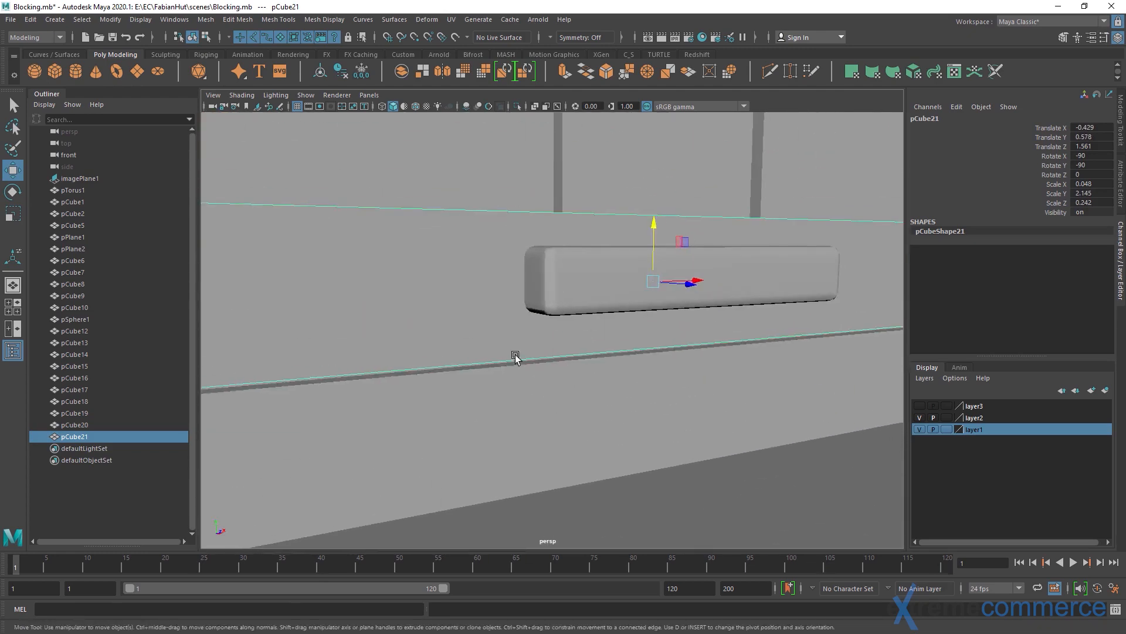
{"action": "left_click_drag", "start_coordinate": [516, 358], "coordinate": [587, 344], "text": "alt"}
{"action": "middle_click_drag", "start_coordinate": [565, 337], "coordinate": [528, 386], "text": "alt"}
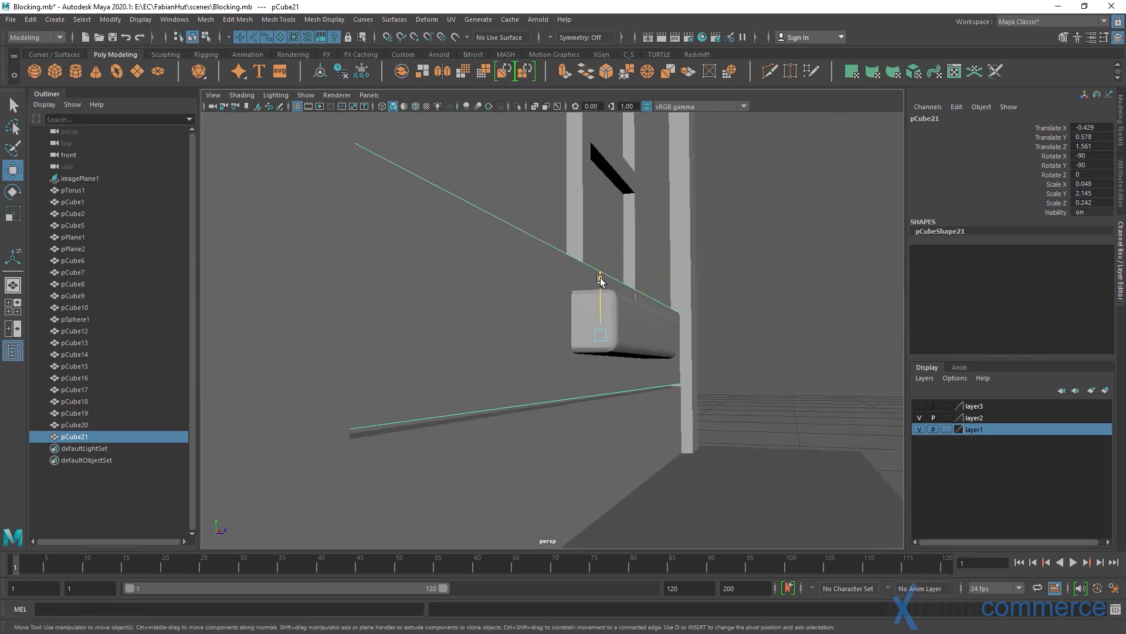
{"action": "left_click_drag", "start_coordinate": [600, 278], "coordinate": [600, 280]}
{"action": "left_click_drag", "start_coordinate": [633, 334], "coordinate": [511, 394], "text": "alt"}
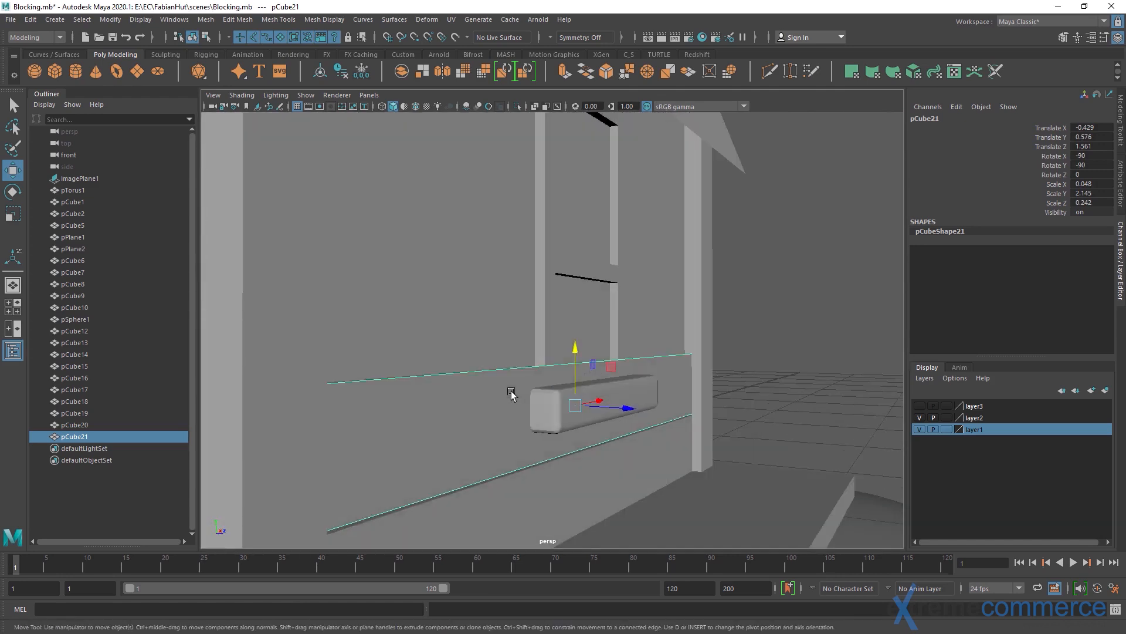
{"action": "left_click_drag", "start_coordinate": [589, 350], "coordinate": [581, 259], "text": "shift"}
Repeat the duplicate with the same upward offset to add four more planks up the window wall
{"action": "mouse_move", "coordinate": [585, 381]}
{"action": "left_mouse_down", "text": "alt"}
{"action": "mouse_move", "coordinate": [531, 413]}
{"action": "mouse_move", "coordinate": [534, 432]}
{"action": "mouse_move", "coordinate": [534, 419]}
{"action": "left_mouse_up", "text": "alt"}
{"action": "key", "text": "shift+d"}
{"action": "key", "text": "shift+d"}
{"action": "left_click_drag", "start_coordinate": [531, 334], "coordinate": [611, 276], "text": "alt"}
{"action": "key", "text": "shift+d"}
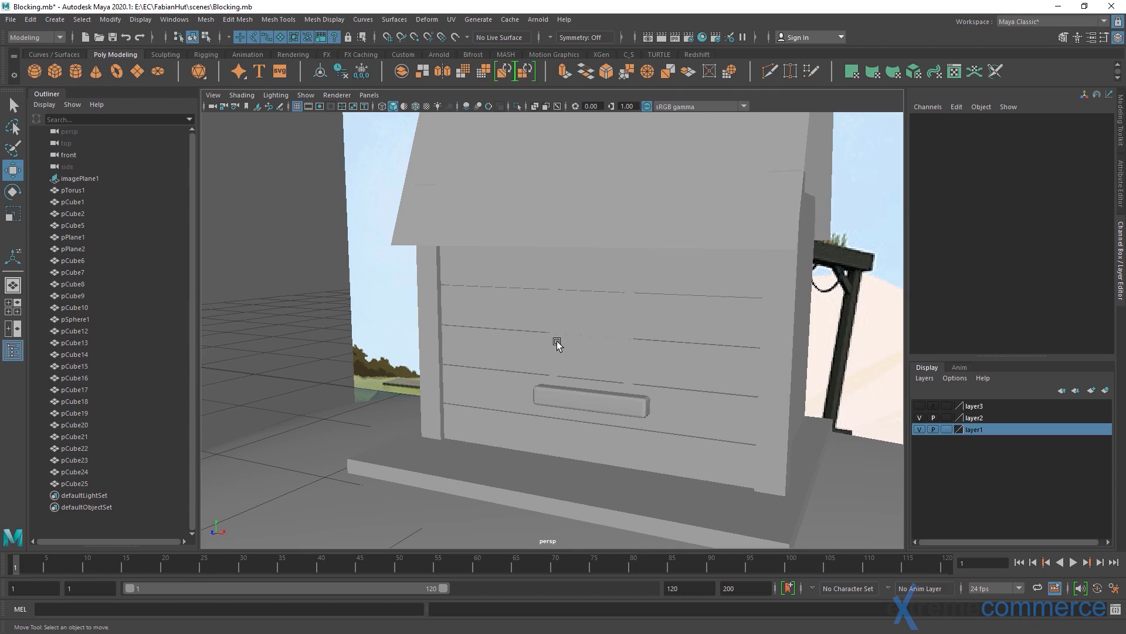
Create a polygon cube and move it beyond the edge of the round ground at X 5.077, Z 1.812
{"action": "left_click_drag", "start_coordinate": [371, 375], "coordinate": [546, 387], "text": "alt"}
{"action": "right_click_drag", "start_coordinate": [546, 387], "coordinate": [424, 377], "text": "alt"}
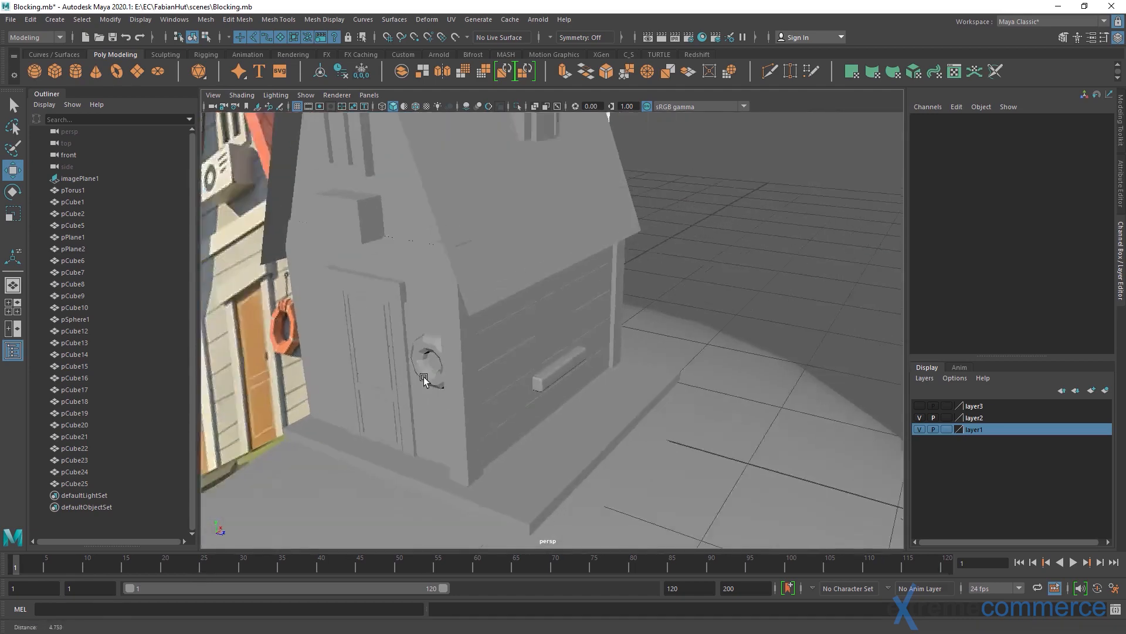
{"action": "middle_click_drag", "start_coordinate": [423, 376], "coordinate": [591, 345], "text": "alt"}
{"action": "right_click_drag", "start_coordinate": [592, 345], "coordinate": [470, 276], "text": "alt"}
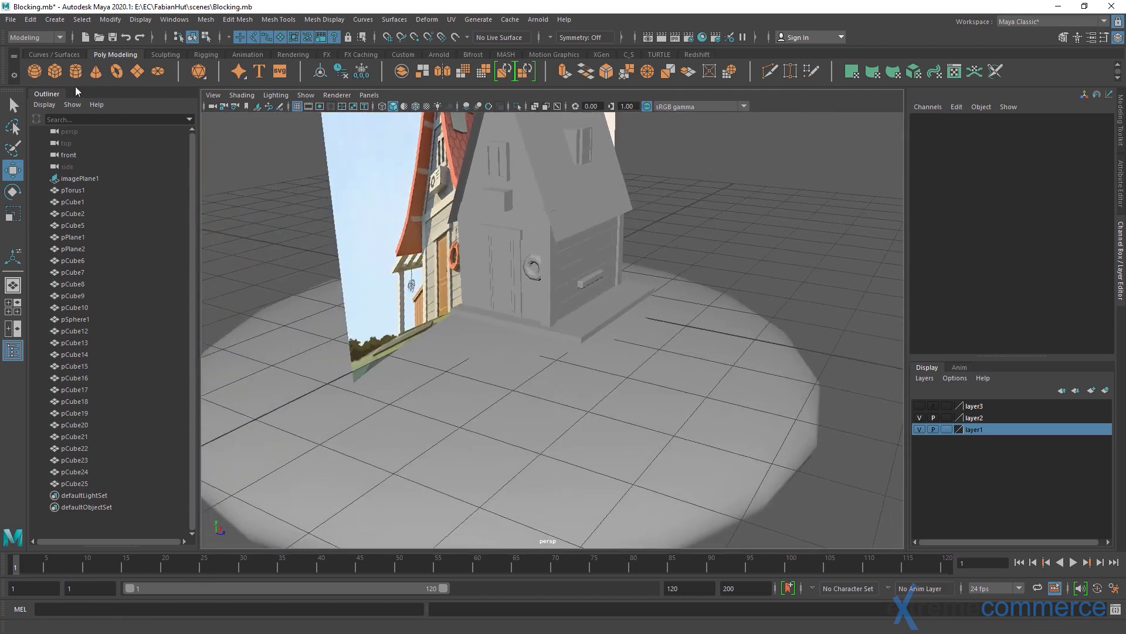
{"action": "left_click", "coordinate": [54, 71]}
{"action": "left_click_drag", "start_coordinate": [573, 340], "coordinate": [543, 352], "text": "alt"}
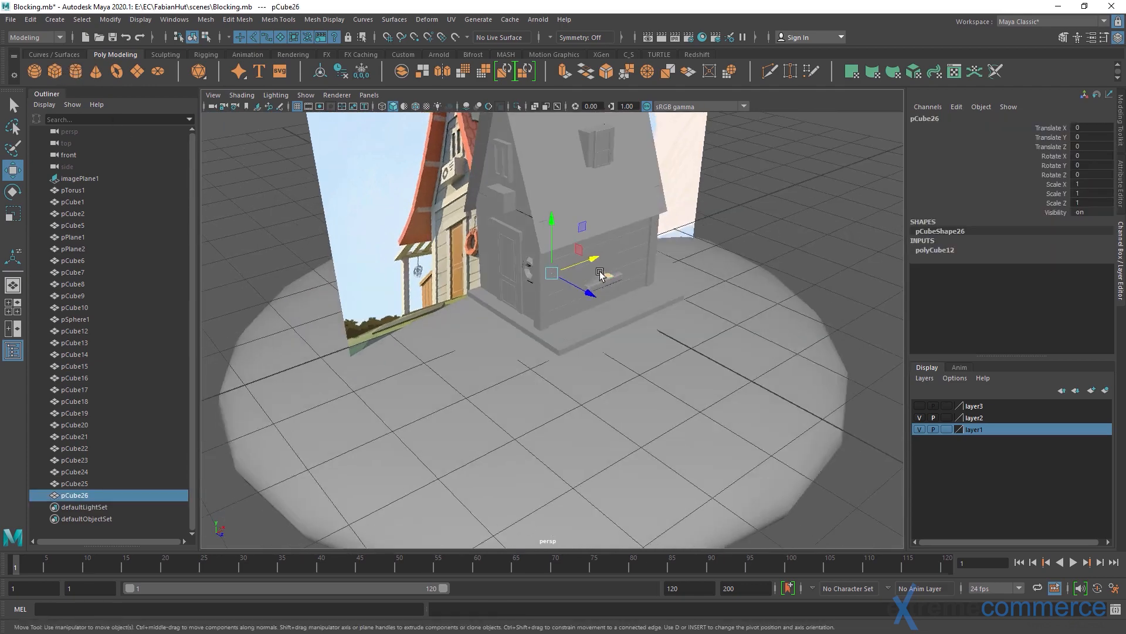
{"action": "left_click_drag", "start_coordinate": [605, 275], "coordinate": [851, 256]}
{"action": "middle_click_drag", "start_coordinate": [852, 256], "coordinate": [505, 377], "text": "alt"}
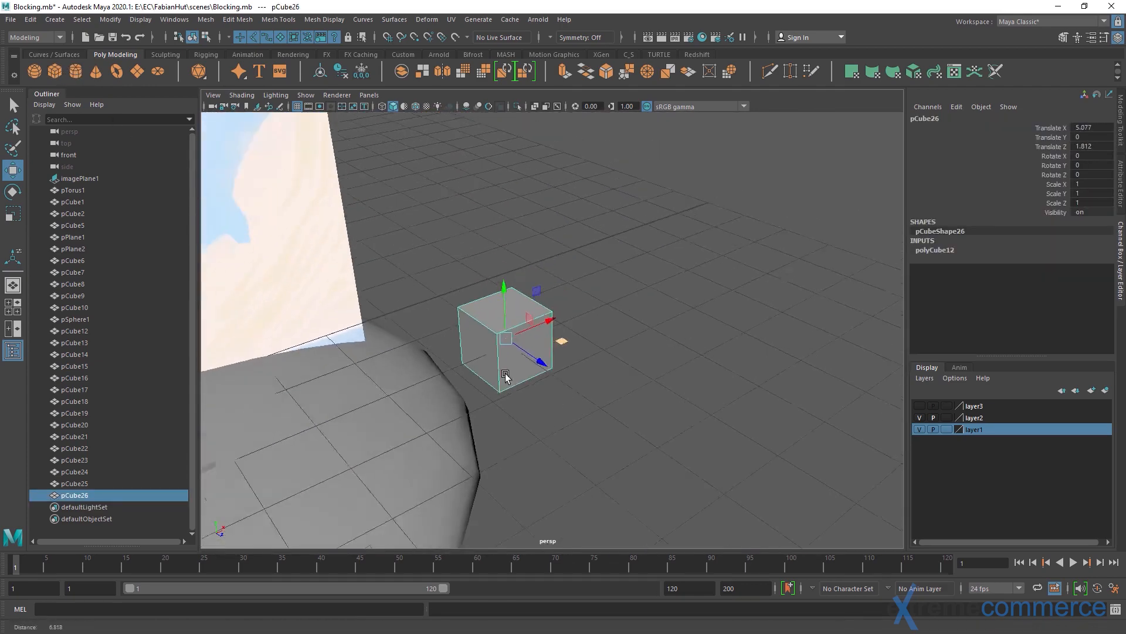
{"action": "left_click_drag", "start_coordinate": [505, 377], "coordinate": [332, 416], "text": "alt"}
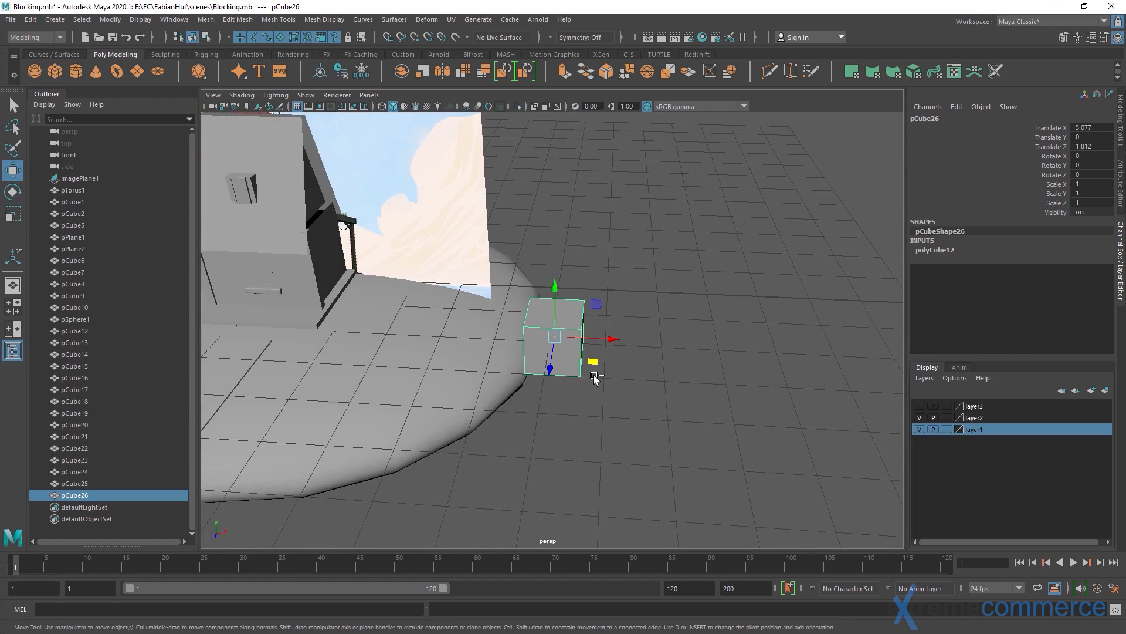
Duplicate the test cube and move the copy along X to 6.535
{"action": "key", "text": "ctrl+d"}
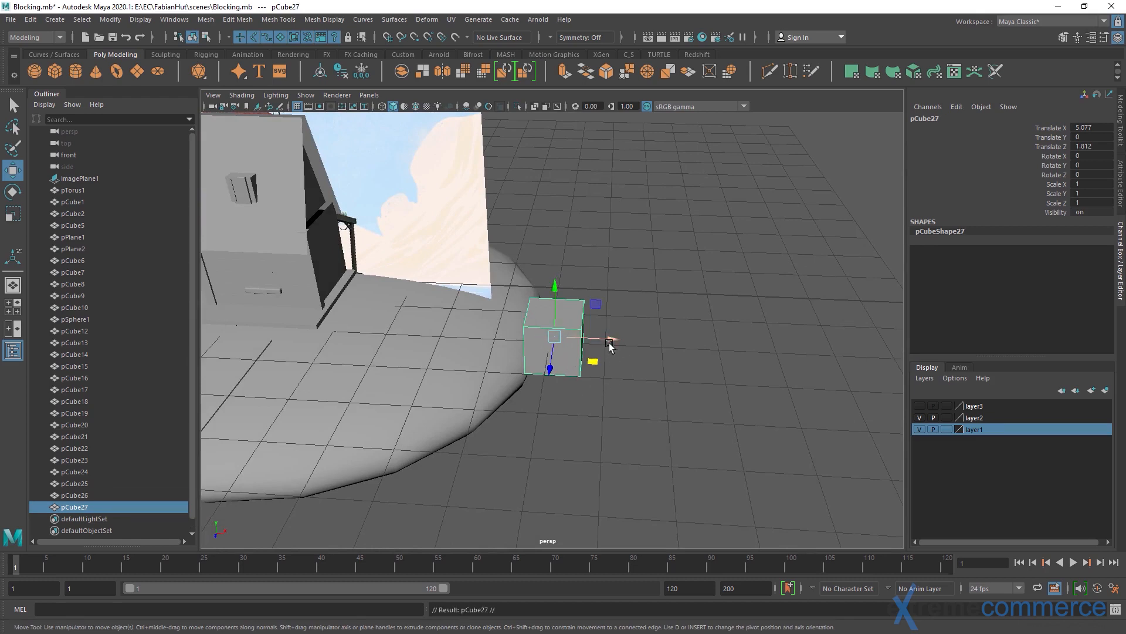
{"action": "left_click_drag", "start_coordinate": [609, 341], "coordinate": [691, 343]}
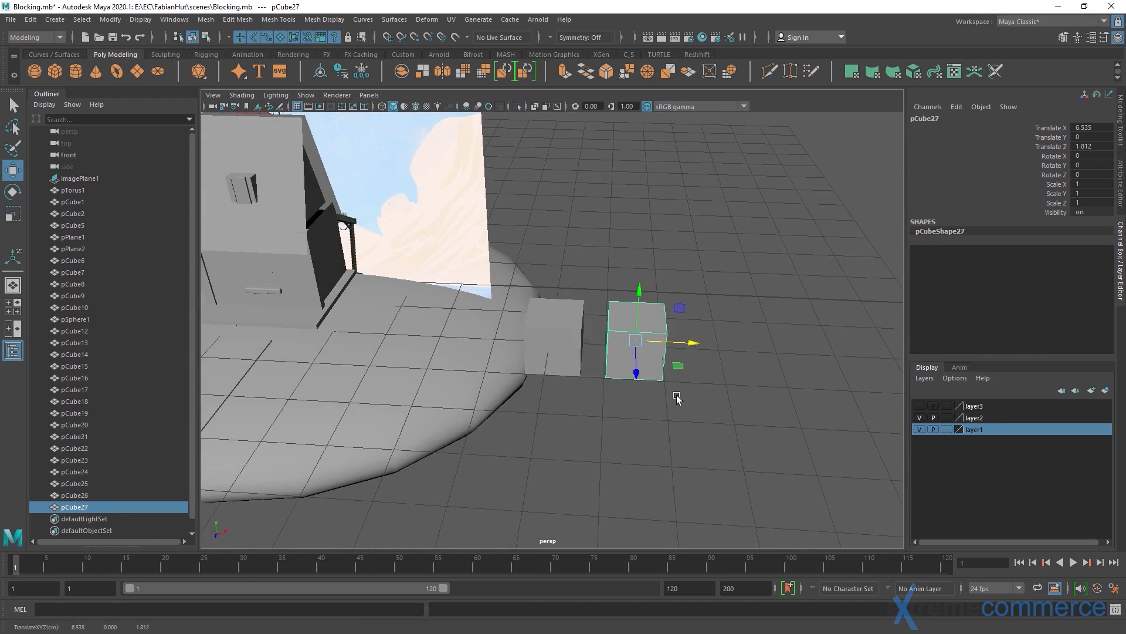
{"action": "left_click_drag", "start_coordinate": [676, 399], "coordinate": [454, 365], "text": "alt"}
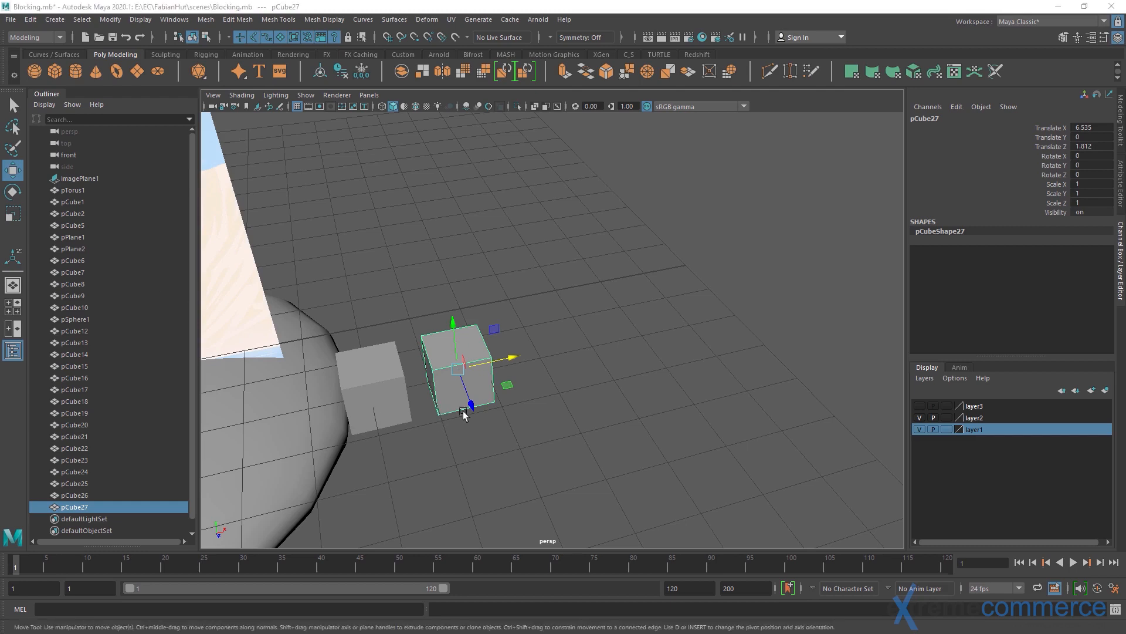
Repeat the duplicate with the same offset nine times, extending the row of cubes along X
{"action": "key", "text": "shift+d"}
{"action": "key", "text": "shift+d"}
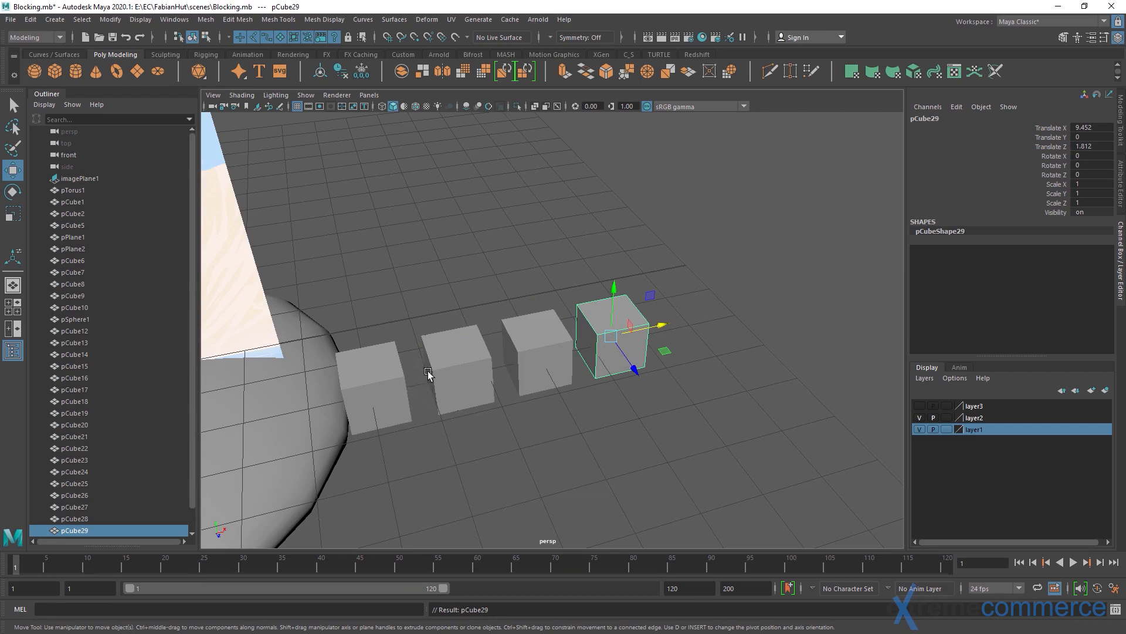
{"action": "key", "text": "shift+d"}
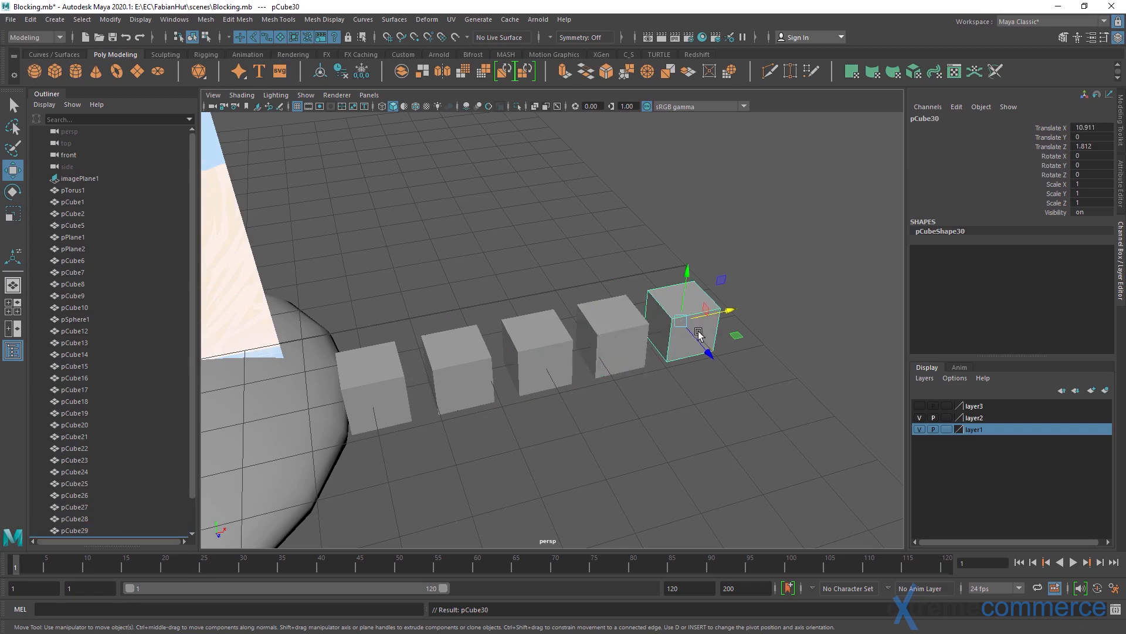
{"action": "key", "text": "shift+d"}
{"action": "key", "text": "shift+d"}
{"action": "key", "text": "shift+d"}
{"action": "key", "text": "shift+d"}
{"action": "right_click_drag", "start_coordinate": [767, 358], "coordinate": [644, 328], "text": "alt"}
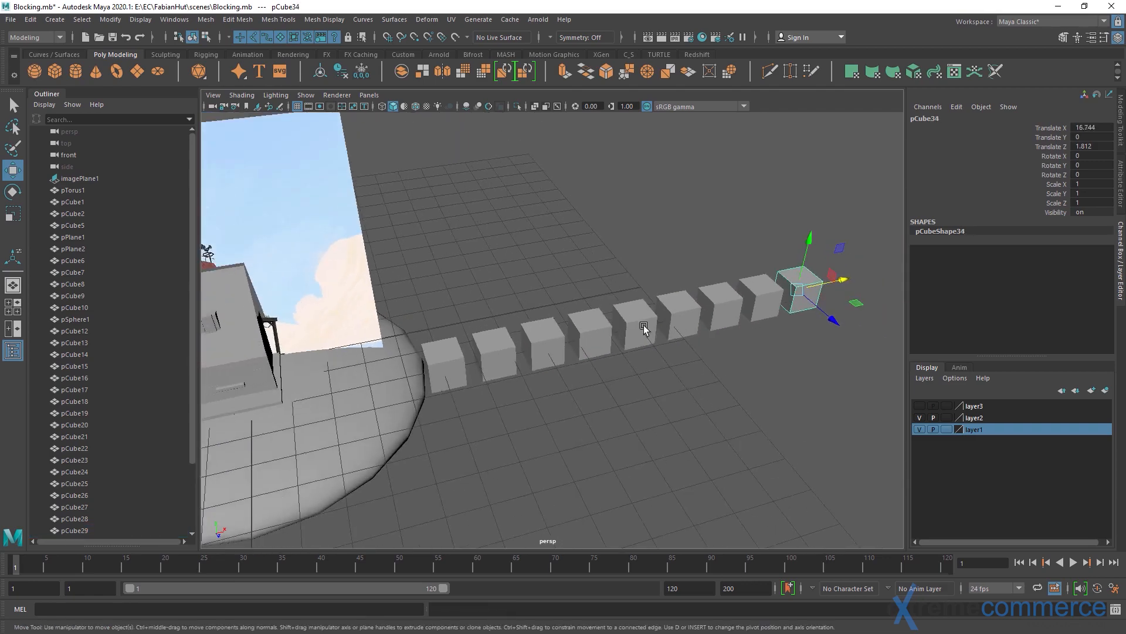
{"action": "key", "text": "shift+d"}
{"action": "key", "text": "shift+d"}
Select the whole row of test cubes and delete it
{"action": "left_click_drag", "start_coordinate": [644, 328], "coordinate": [454, 309], "text": "alt"}
{"action": "key", "text": "q"}
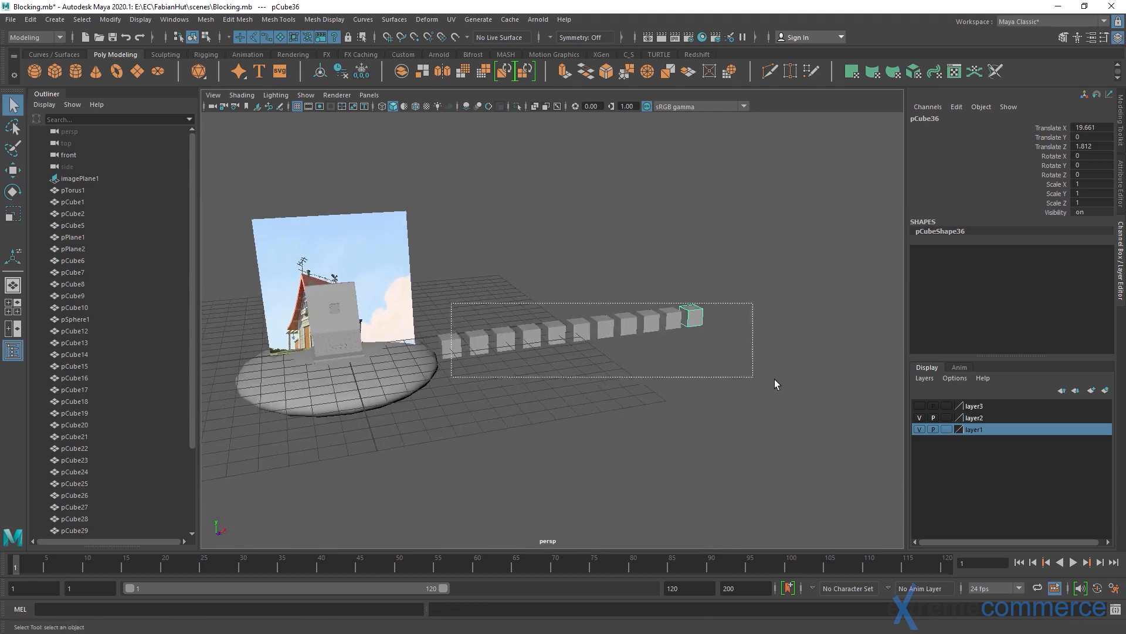
{"action": "left_click_drag", "start_coordinate": [774, 379], "coordinate": [805, 383]}
{"action": "key", "text": "Delete"}
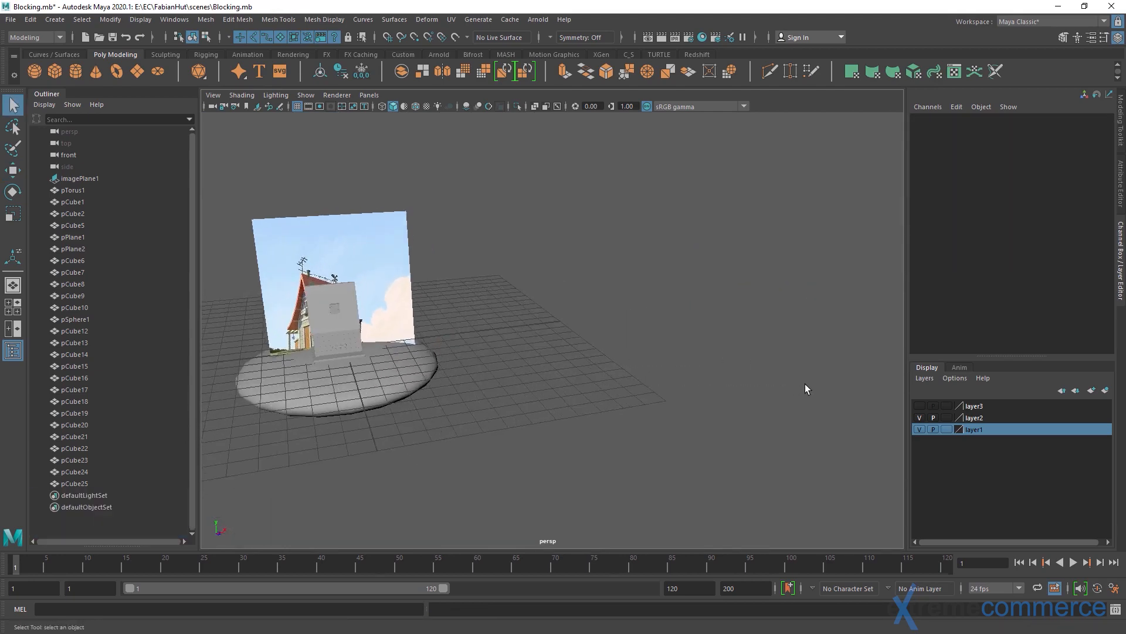
{"action": "middle_click_drag", "start_coordinate": [350, 313], "coordinate": [466, 326], "text": "alt"}
{"action": "left_click_drag", "start_coordinate": [294, 393], "coordinate": [334, 368], "text": "alt"}
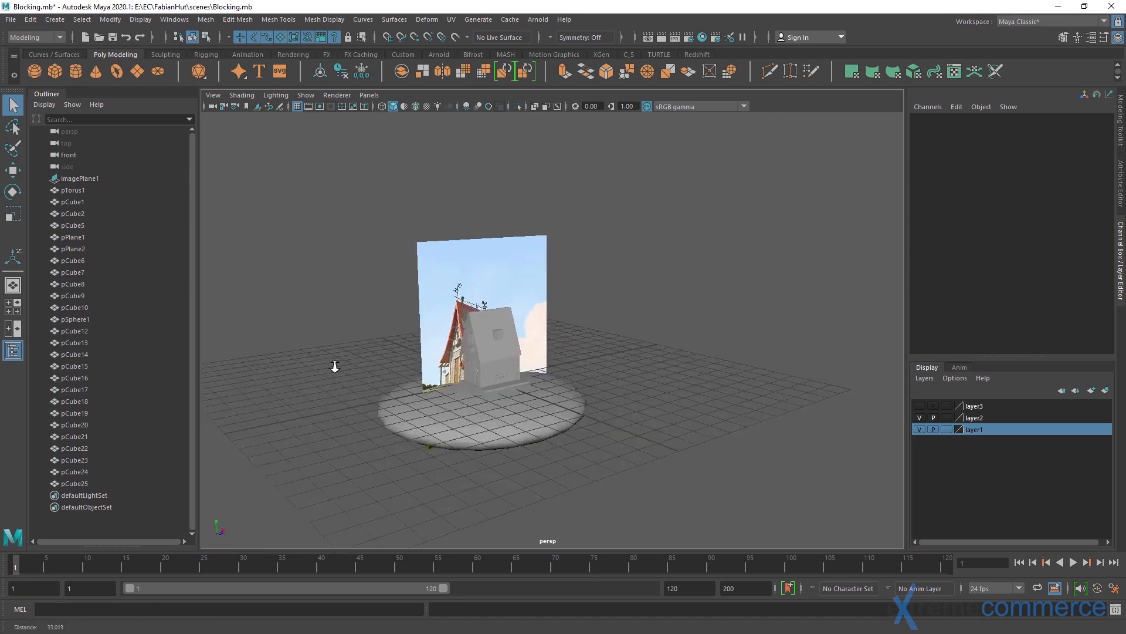
{"action": "scroll", "coordinate": [335, 367], "scroll_direction": "up", "scroll_amount": 6}
{"action": "middle_click_drag", "start_coordinate": [305, 399], "coordinate": [404, 314], "text": "alt"}
{"action": "right_click_drag", "start_coordinate": [404, 313], "coordinate": [688, 337], "text": "alt"}
{"action": "middle_click_drag", "start_coordinate": [688, 337], "coordinate": [703, 415], "text": "alt"}
{"action": "left_click", "coordinate": [467, 462]}
{"action": "key", "text": "f"}
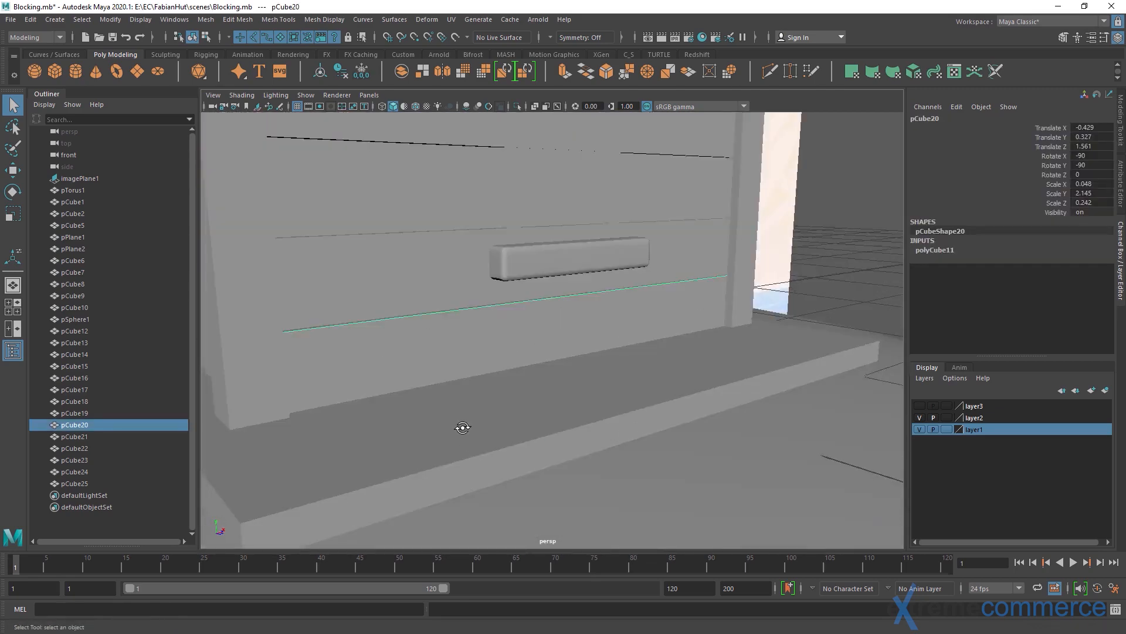
{"action": "left_click_drag", "start_coordinate": [468, 461], "coordinate": [563, 369], "text": "alt"}
{"action": "right_click_drag", "start_coordinate": [563, 370], "coordinate": [450, 367], "text": "alt"}
{"action": "middle_click_drag", "start_coordinate": [451, 366], "coordinate": [491, 397], "text": "alt"}
{"action": "left_click_drag", "start_coordinate": [490, 397], "coordinate": [487, 408], "text": "alt"}
{"action": "left_click", "coordinate": [502, 373]}
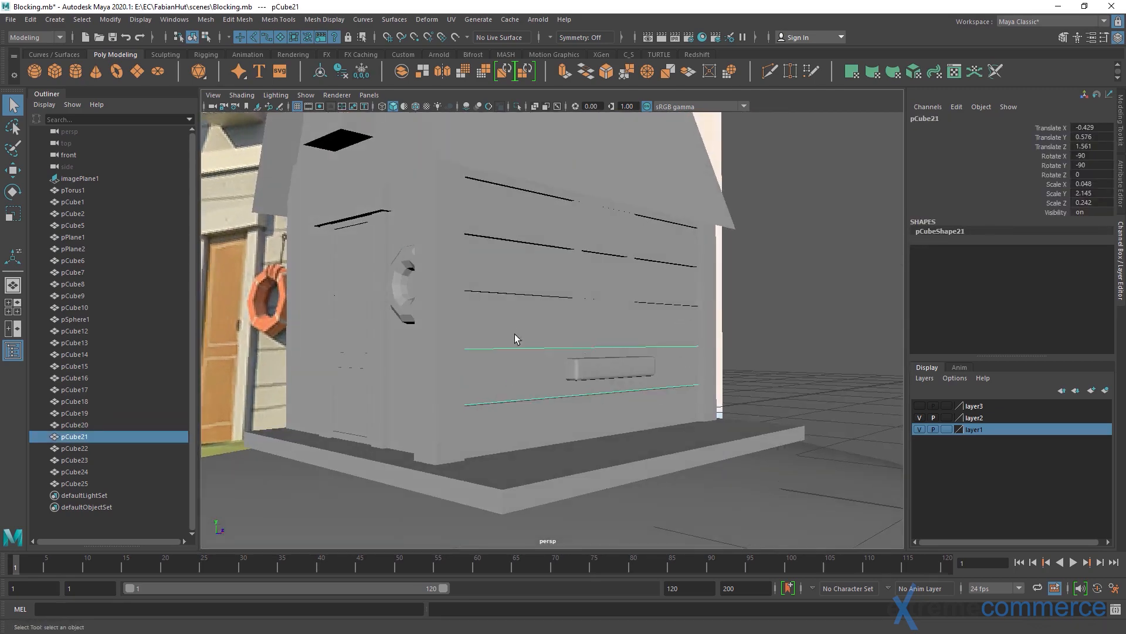
{"action": "left_click", "coordinate": [515, 330], "text": "shift"}
{"action": "left_click", "coordinate": [516, 278], "text": "shift"}
{"action": "left_click", "coordinate": [510, 218], "text": "shift"}
{"action": "middle_click_drag", "start_coordinate": [529, 260], "coordinate": [562, 356], "text": "alt"}
{"action": "right_click_drag", "start_coordinate": [562, 356], "coordinate": [498, 330], "text": "alt"}
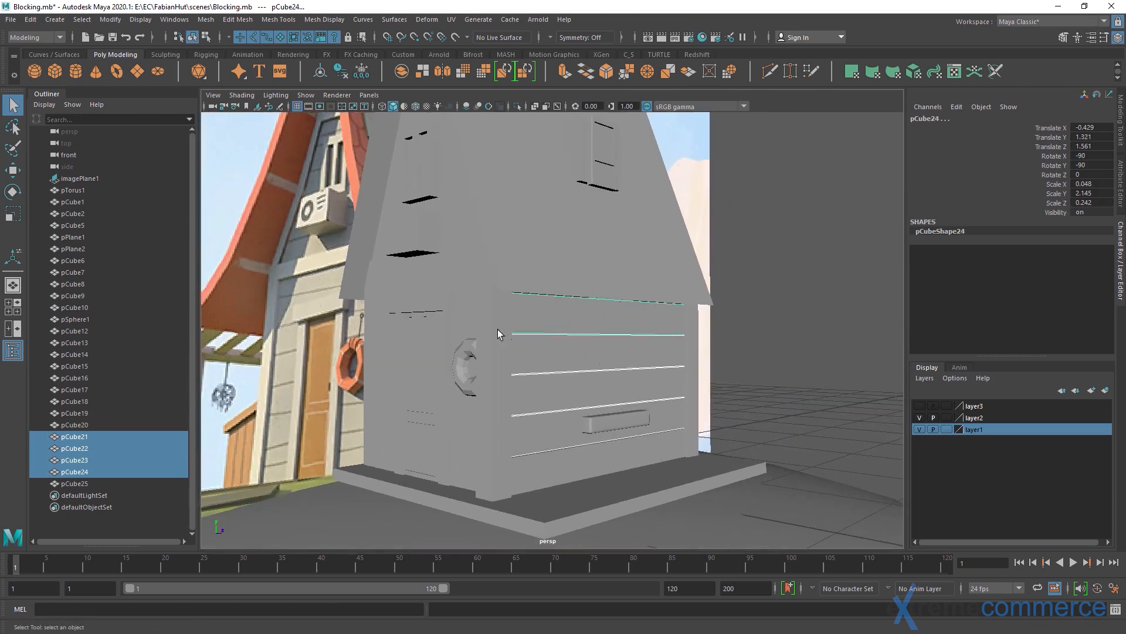
{"action": "left_click", "coordinate": [822, 302]}
Select the five lower planks on the window wall, pCube20 to pCube24, and group them
{"action": "left_click_drag", "start_coordinate": [724, 396], "coordinate": [591, 395], "text": "alt"}
{"action": "left_click", "coordinate": [579, 406]}
{"action": "left_click", "coordinate": [590, 392], "text": "shift"}
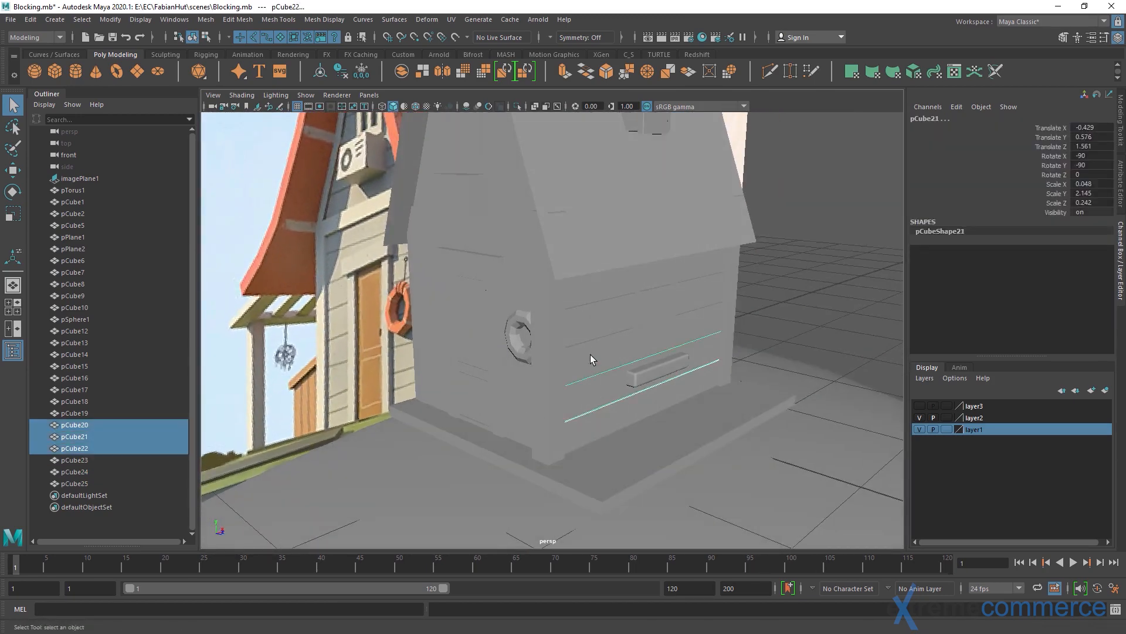
{"action": "left_click", "coordinate": [590, 354], "text": "shift"}
{"action": "left_click", "coordinate": [586, 296], "text": "shift"}
{"action": "left_click", "coordinate": [587, 296], "text": "shift"}
{"action": "left_click_drag", "start_coordinate": [586, 296], "coordinate": [534, 378], "text": "alt"}
{"action": "key", "text": "ctrl+g"}
Duplicate the plank group and make a copy rotated -90 degrees in Y for the door wall
{"action": "key", "text": "w"}
{"action": "key", "text": "e"}
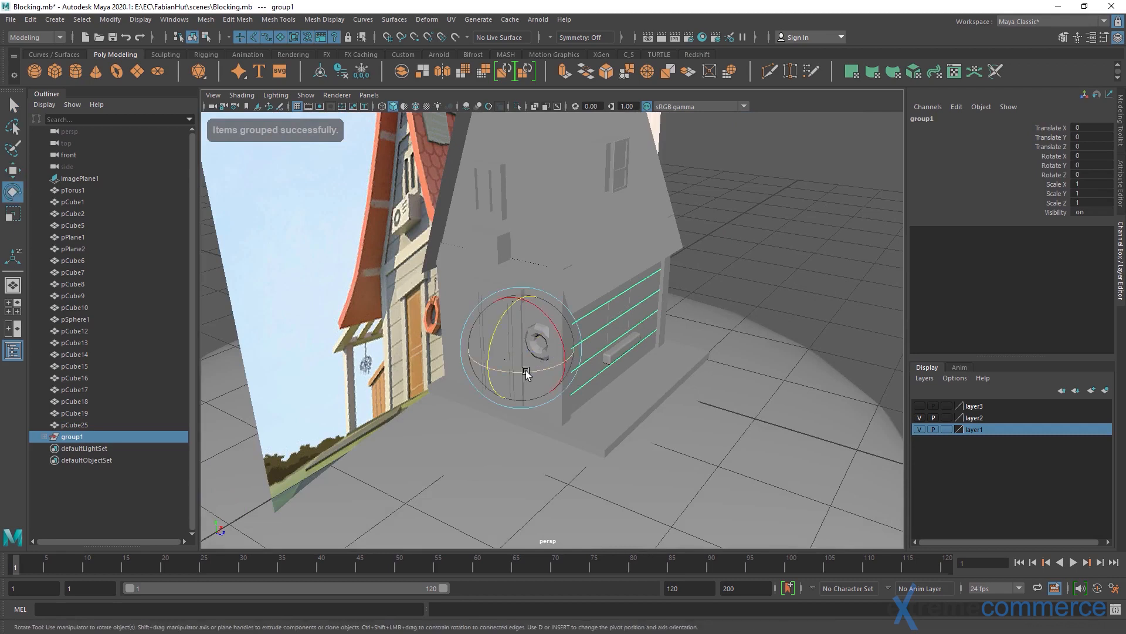
{"action": "key", "text": "ctrl+g"}
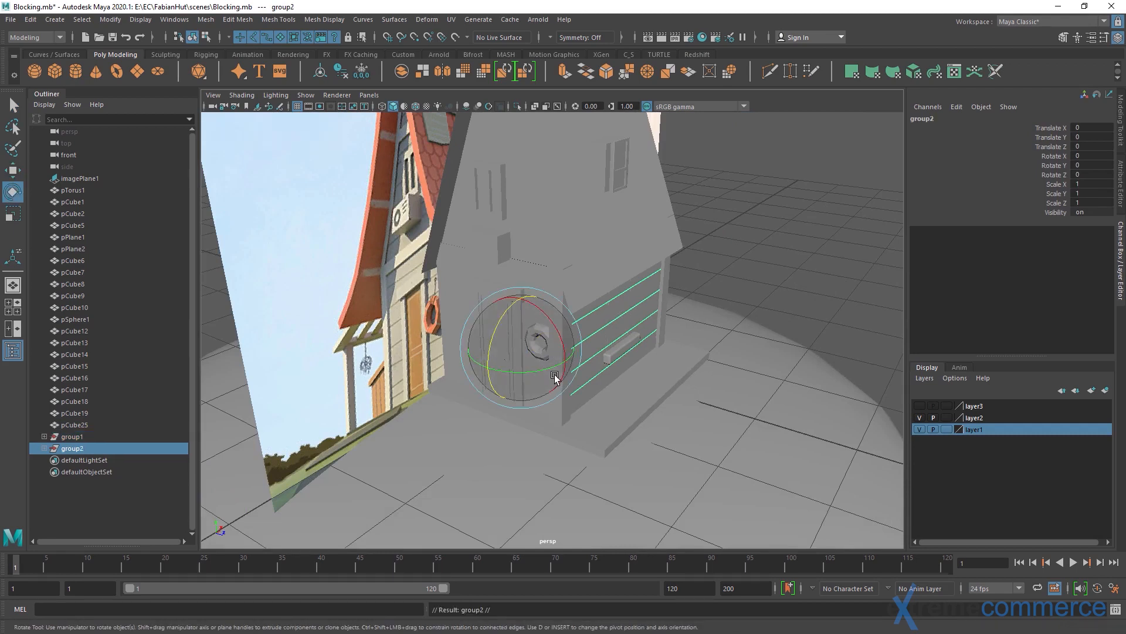
{"action": "left_click_drag", "start_coordinate": [554, 370], "coordinate": [487, 383], "text": "shift"}
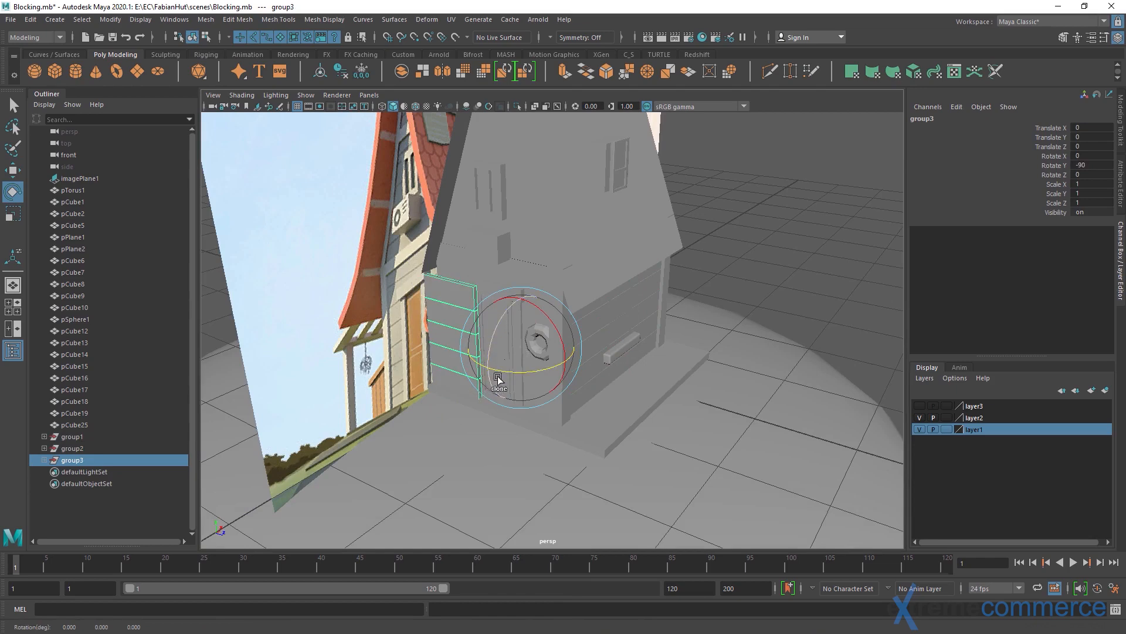
Move the rotated plank group toward the door wall at Z 0.934
{"action": "key", "text": "w"}
{"action": "left_click_drag", "start_coordinate": [431, 326], "coordinate": [442, 357], "text": "alt"}
{"action": "left_click_drag", "start_coordinate": [553, 318], "coordinate": [626, 341]}
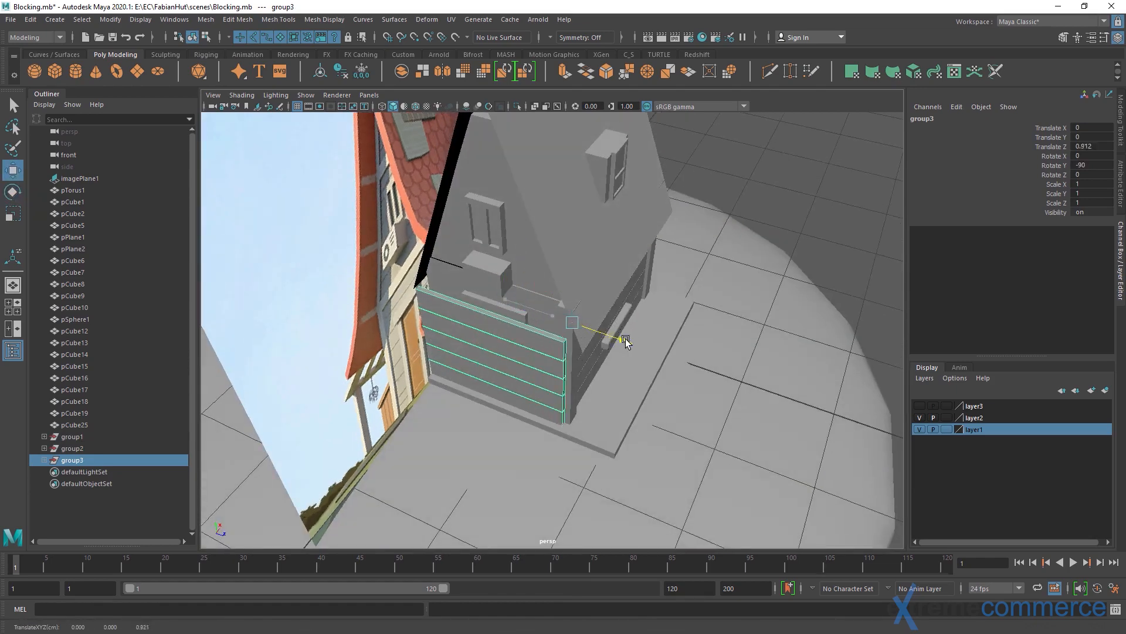
Delete group2, the extra unrotated copy of the plank group on the window wall
{"action": "left_click", "coordinate": [115, 449]}
{"action": "left_click_drag", "start_coordinate": [518, 407], "coordinate": [443, 361], "text": "alt"}
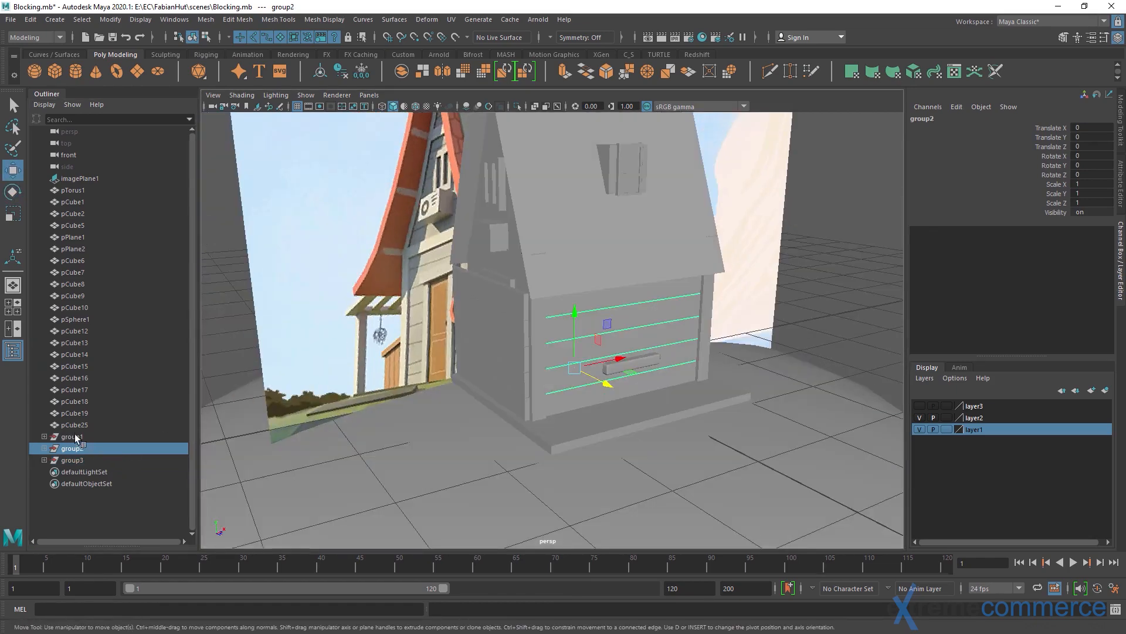
{"action": "key", "text": "Delete"}
Center the pivot of the rotated plank group and move the group against the door wall at X 0.148, Z 1.253
{"action": "left_click", "coordinate": [98, 451]}
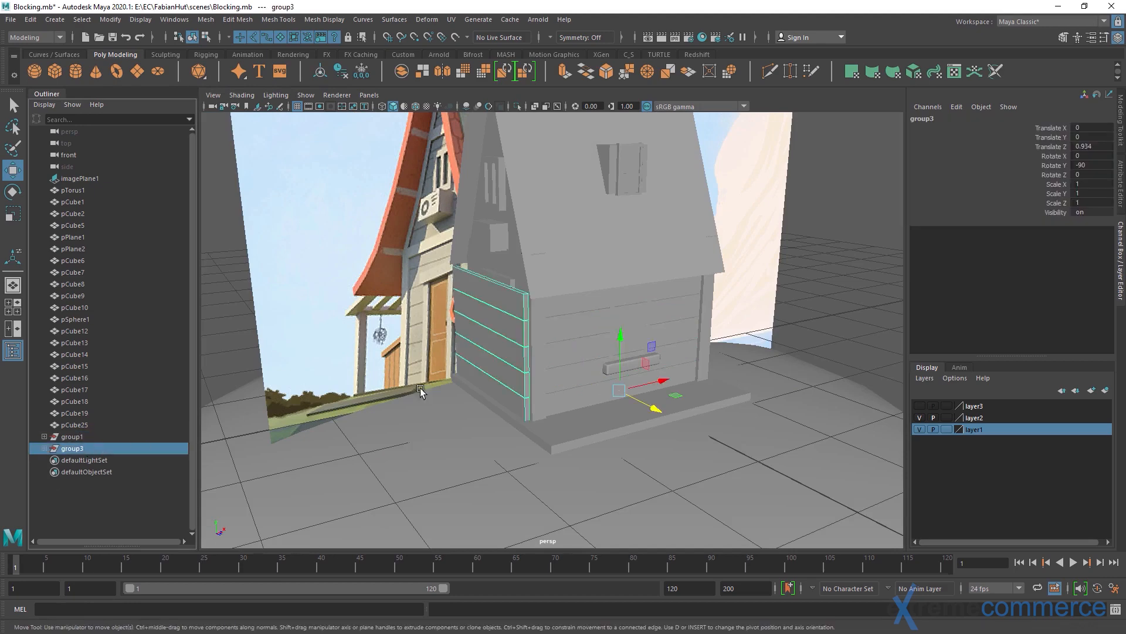
{"action": "left_click_drag", "start_coordinate": [469, 357], "coordinate": [500, 382], "text": "alt"}
{"action": "left_click", "coordinate": [107, 19]}
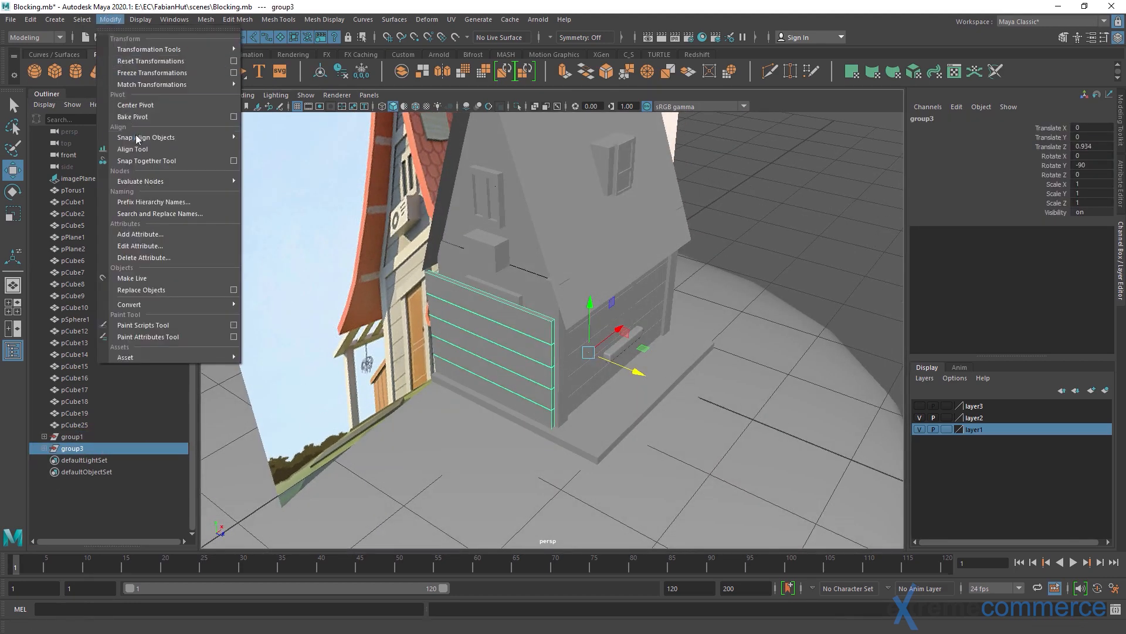
{"action": "left_click", "coordinate": [134, 105]}
{"action": "left_click_drag", "start_coordinate": [524, 337], "coordinate": [541, 322], "text": "alt"}
{"action": "scroll", "coordinate": [495, 356], "scroll_direction": "up", "scroll_amount": 2}
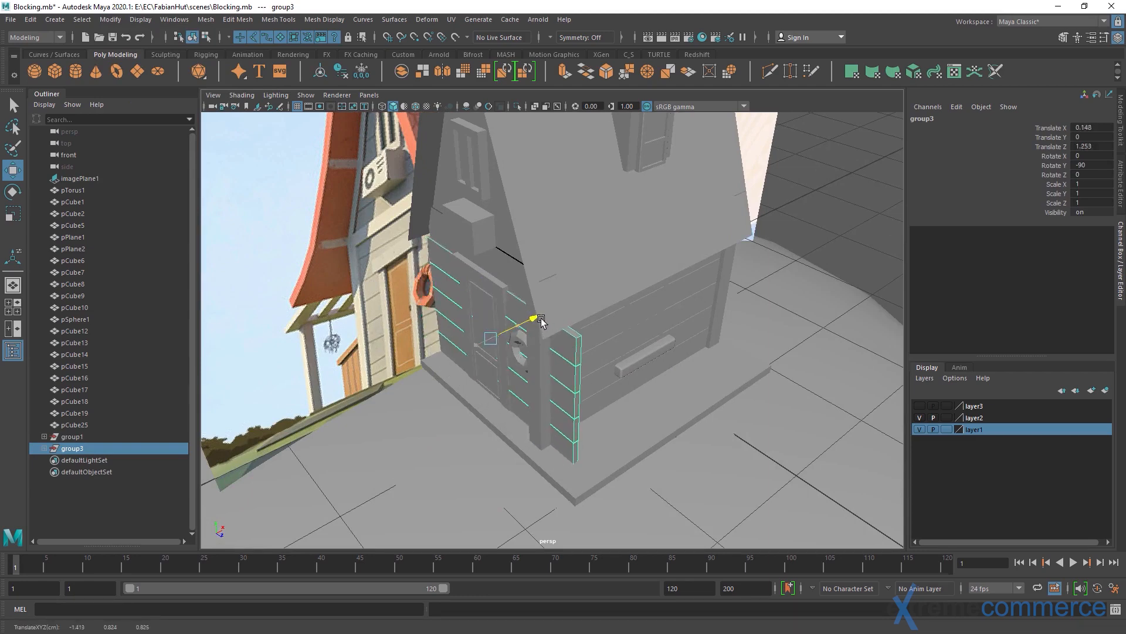
Shorten the door wall plank group to an X scale of 0.748 and shift it to Z 1.219
{"action": "left_click_drag", "start_coordinate": [463, 323], "coordinate": [586, 323], "text": "alt"}
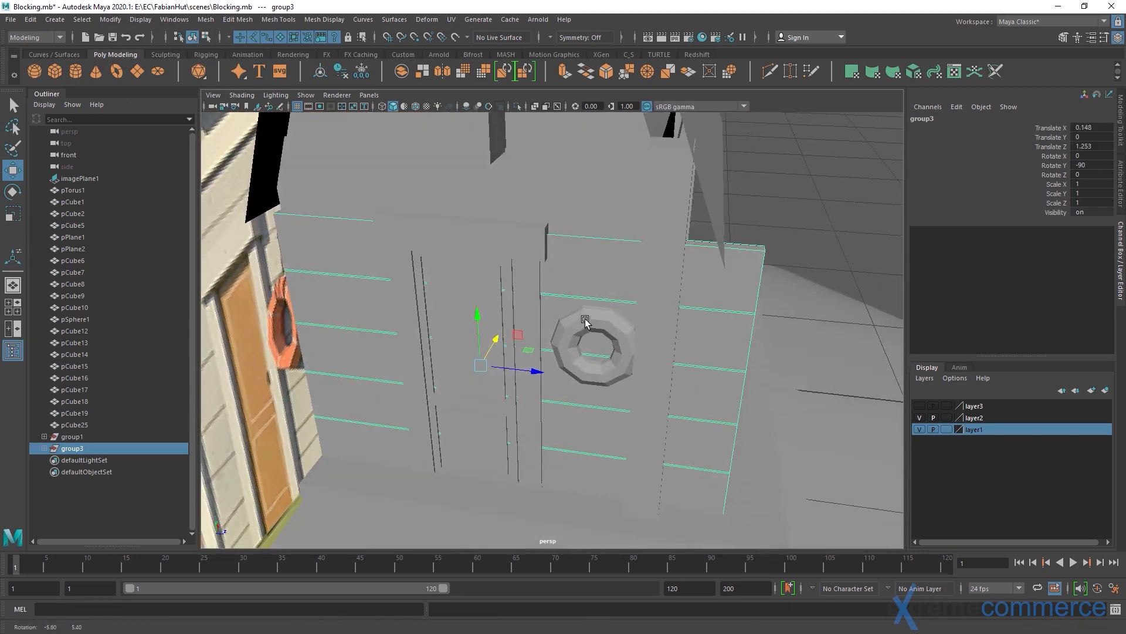
{"action": "mouse_move", "coordinate": [535, 374]}
{"action": "left_mouse_down"}
{"action": "mouse_move", "coordinate": [510, 372]}
{"action": "mouse_move", "coordinate": [539, 375]}
{"action": "left_mouse_up"}
{"action": "key", "text": "r"}
{"action": "key", "text": "w"}
{"action": "right_click_drag", "start_coordinate": [561, 396], "coordinate": [409, 379], "text": "alt"}
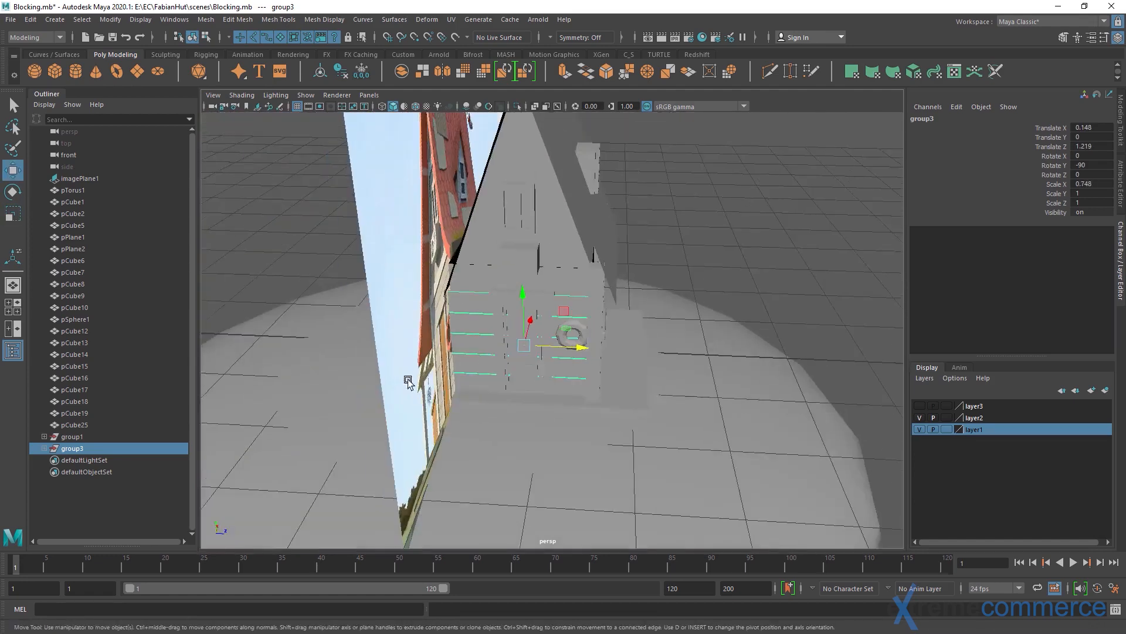
Select the reference image plane and hide it
{"action": "left_click_drag", "start_coordinate": [409, 379], "coordinate": [362, 241], "text": "alt"}
{"action": "left_click", "coordinate": [362, 240]}
{"action": "right_click_drag", "start_coordinate": [563, 372], "coordinate": [406, 301], "text": "alt"}
{"action": "middle_click_drag", "start_coordinate": [405, 300], "coordinate": [416, 383], "text": "alt"}
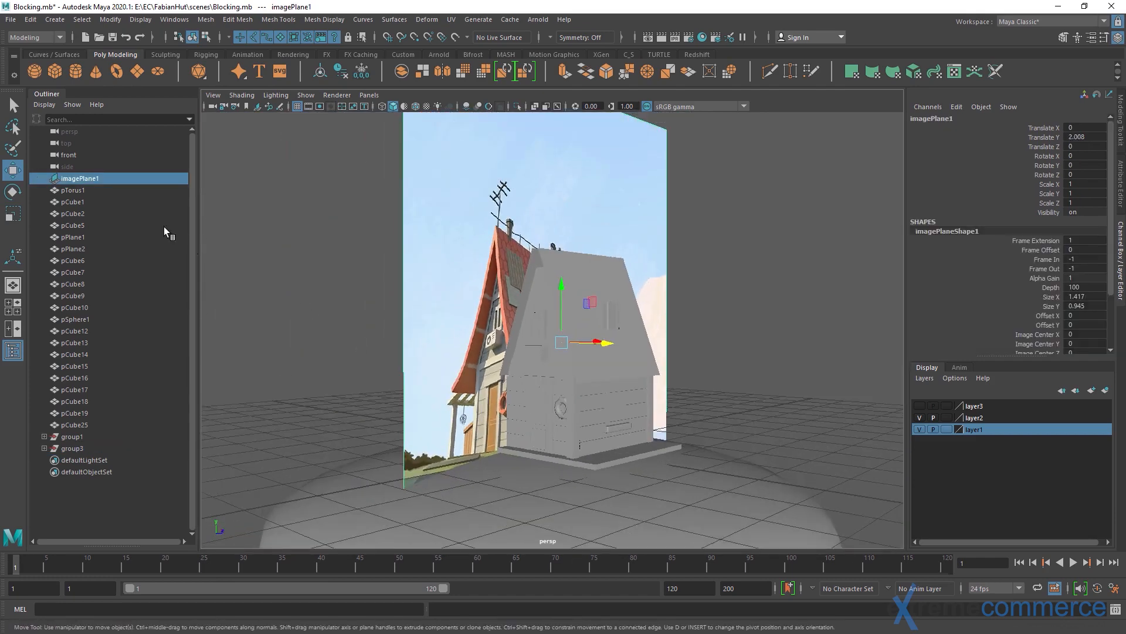
{"action": "double_click", "coordinate": [93, 179]}
{"action": "left_click", "coordinate": [102, 212]}
{"action": "double_click", "coordinate": [82, 178]}
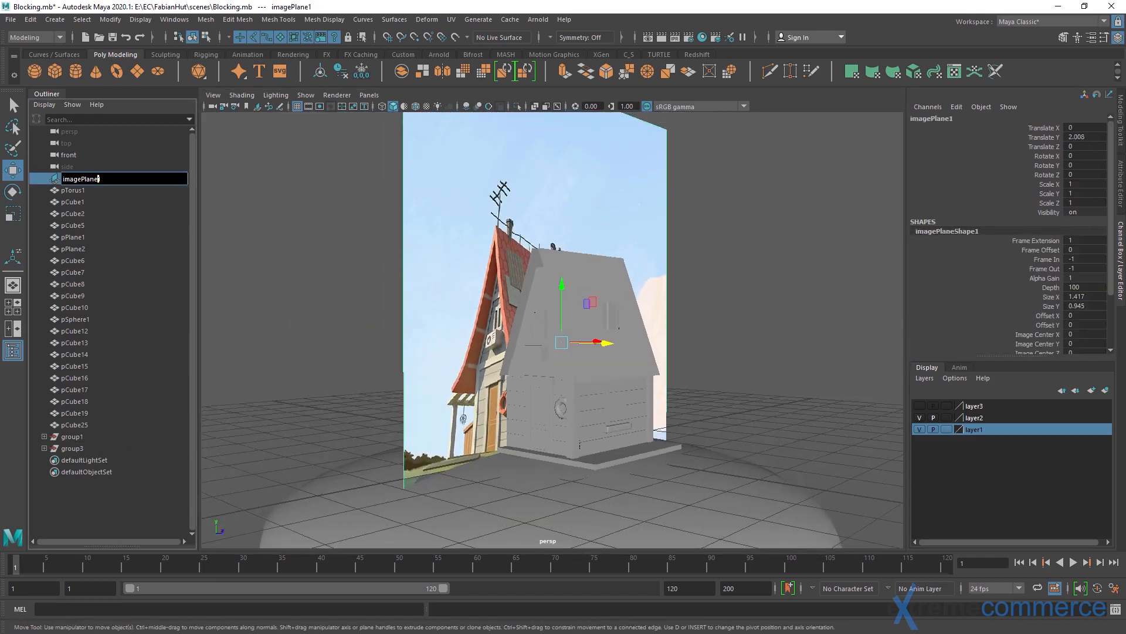
{"action": "left_click", "coordinate": [301, 232]}
{"action": "left_click", "coordinate": [79, 179]}
{"action": "key", "text": "ctrl+h"}
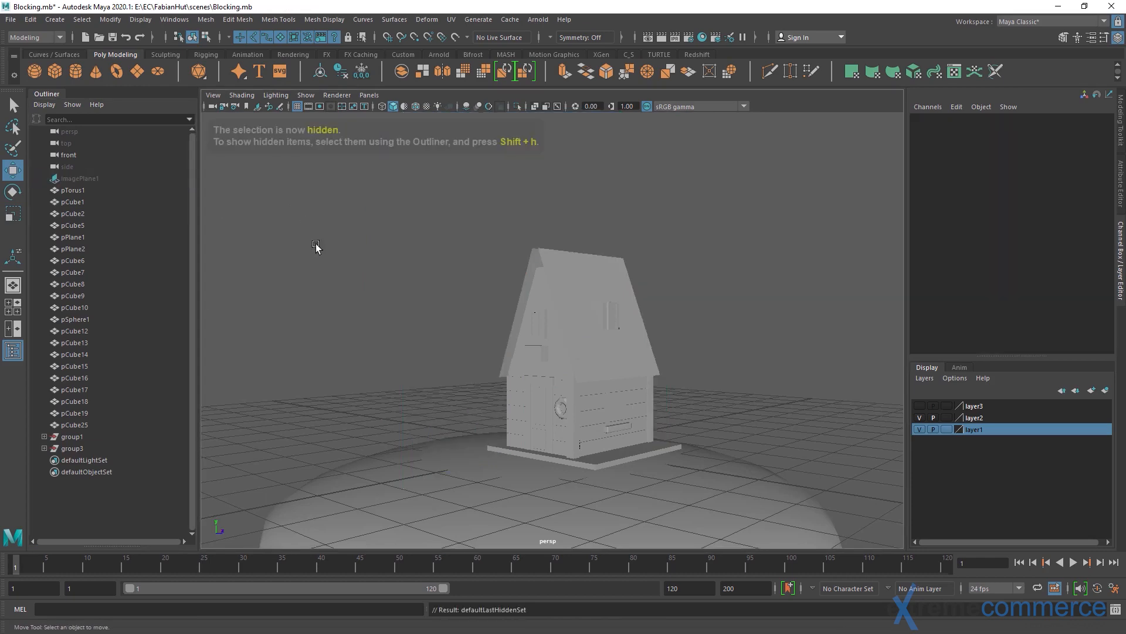
Duplicate the two corner posts on the window wall and move the copies to the opposite side of the hut at Z 0.013
{"action": "left_click_drag", "start_coordinate": [486, 295], "coordinate": [543, 375], "text": "alt"}
{"action": "scroll", "coordinate": [543, 375], "scroll_direction": "up", "scroll_amount": 3}
{"action": "middle_click_drag", "start_coordinate": [543, 374], "coordinate": [573, 262], "text": "alt"}
{"action": "scroll", "coordinate": [517, 317], "scroll_direction": "up", "scroll_amount": 3}
{"action": "left_click", "coordinate": [533, 329]}
{"action": "left_click_drag", "start_coordinate": [573, 262], "coordinate": [536, 318], "text": "alt"}
{"action": "left_click", "coordinate": [749, 305], "text": "shift"}
{"action": "left_click_drag", "start_coordinate": [448, 313], "coordinate": [493, 330], "text": "alt"}
{"action": "scroll", "coordinate": [564, 321], "scroll_direction": "down", "scroll_amount": 1}
{"action": "left_click_drag", "start_coordinate": [564, 321], "coordinate": [632, 322], "text": "alt"}
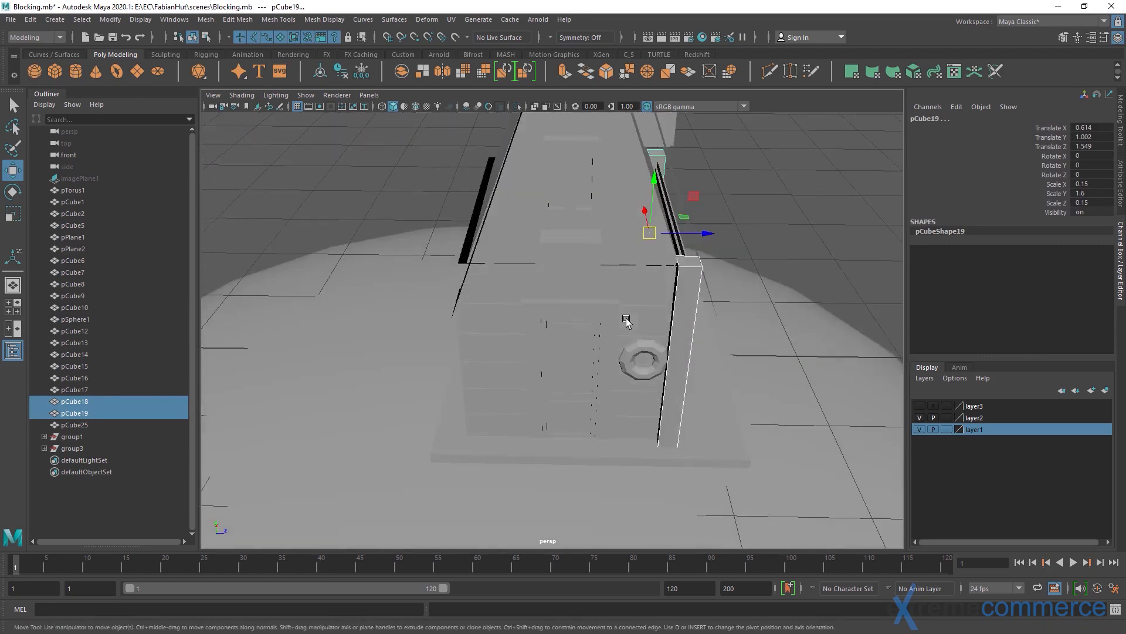
{"action": "key", "text": "ctrl+d"}
{"action": "left_click_drag", "start_coordinate": [704, 233], "coordinate": [433, 302]}
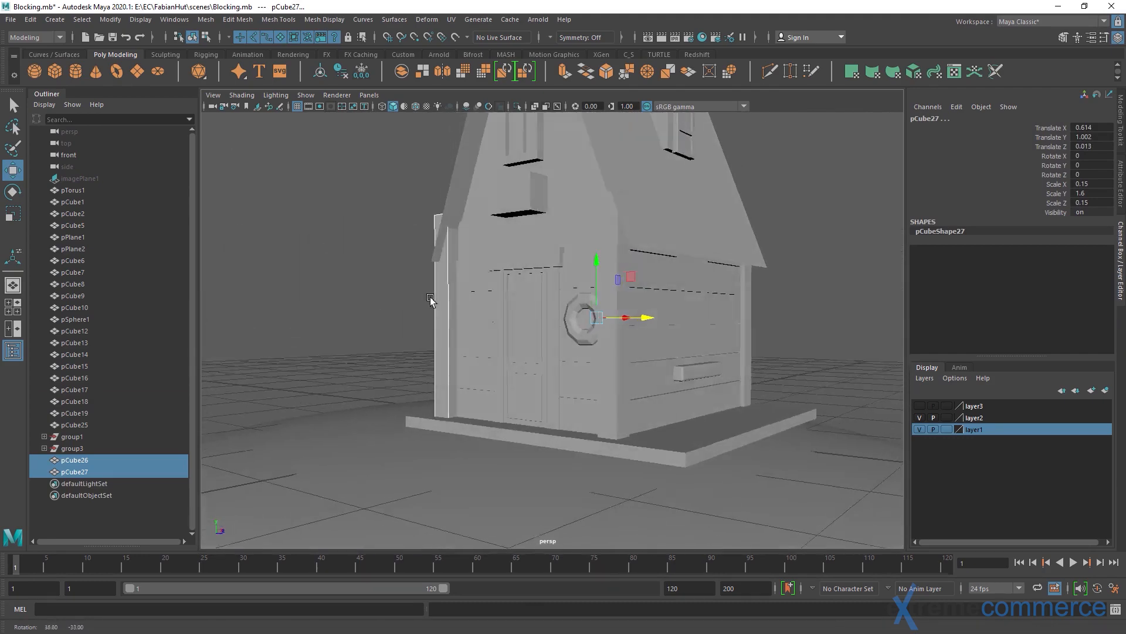
{"action": "key", "text": "q"}
{"action": "left_click", "coordinate": [369, 261]}
{"action": "middle_click_drag", "start_coordinate": [329, 253], "coordinate": [264, 257], "text": "alt"}
{"action": "scroll", "coordinate": [263, 257], "scroll_direction": "up", "scroll_amount": 2}
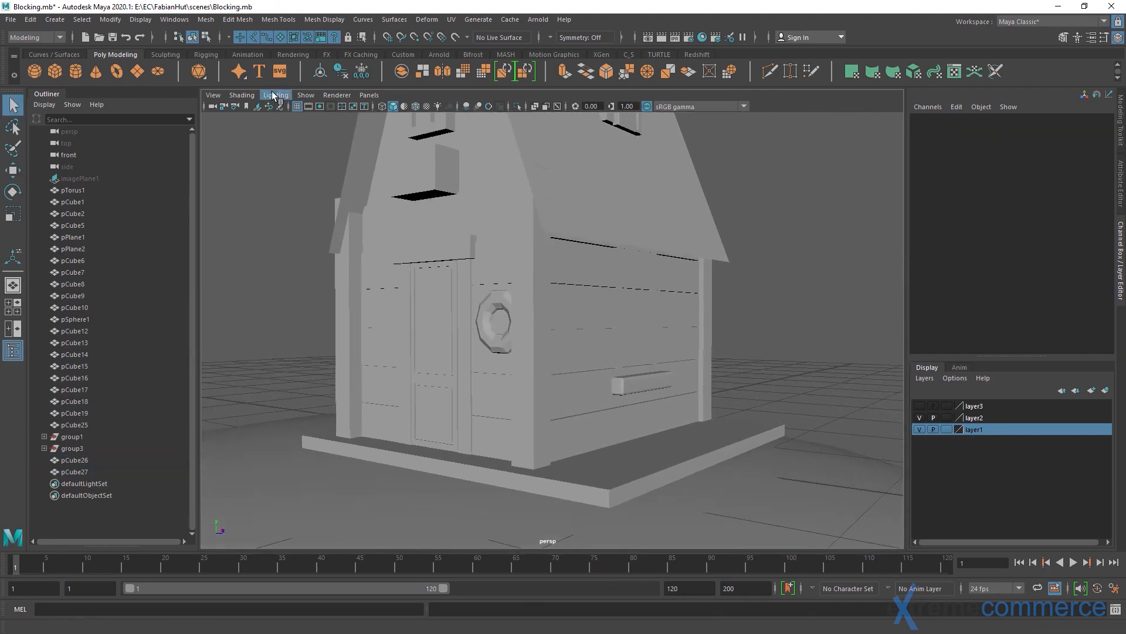
Enable Smooth Wireframe and Multisampling Anti-aliasing with a sample count of 8 in the Hardware Renderer 2.0 settings
{"action": "left_click", "coordinate": [329, 95]}
{"action": "left_click", "coordinate": [404, 116]}
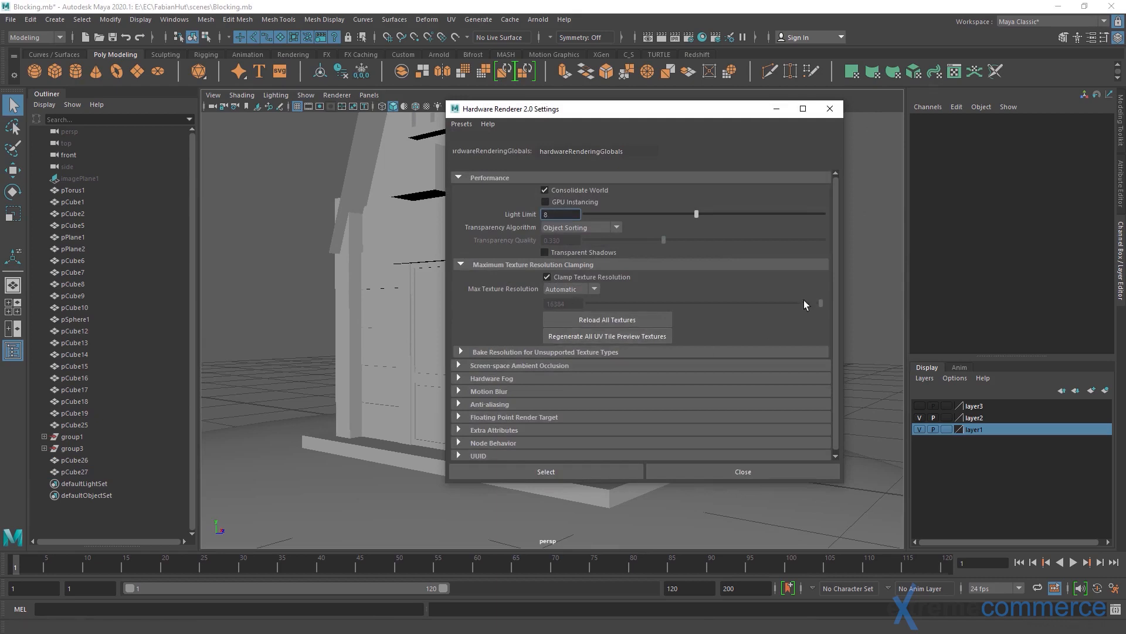
{"action": "left_click", "coordinate": [460, 124]}
{"action": "mouse_move", "coordinate": [463, 151]}
{"action": "left_click", "coordinate": [611, 148]}
{"action": "left_click", "coordinate": [485, 405]}
{"action": "left_click_drag", "start_coordinate": [583, 109], "coordinate": [748, 25]}
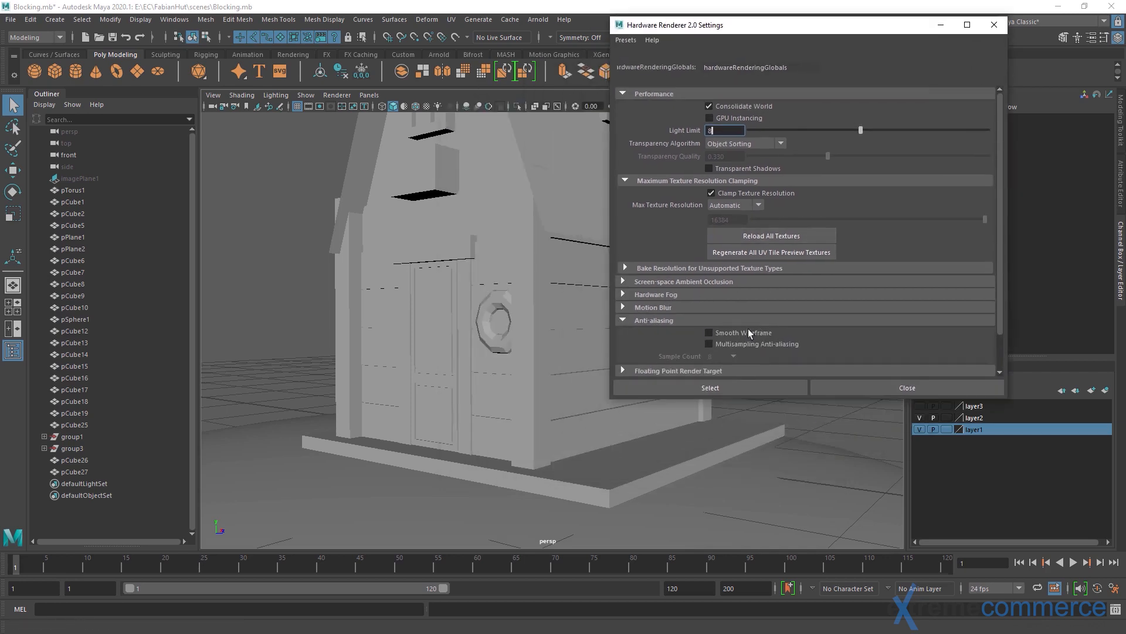
{"action": "left_click", "coordinate": [733, 358]}
{"action": "left_click", "coordinate": [735, 357]}
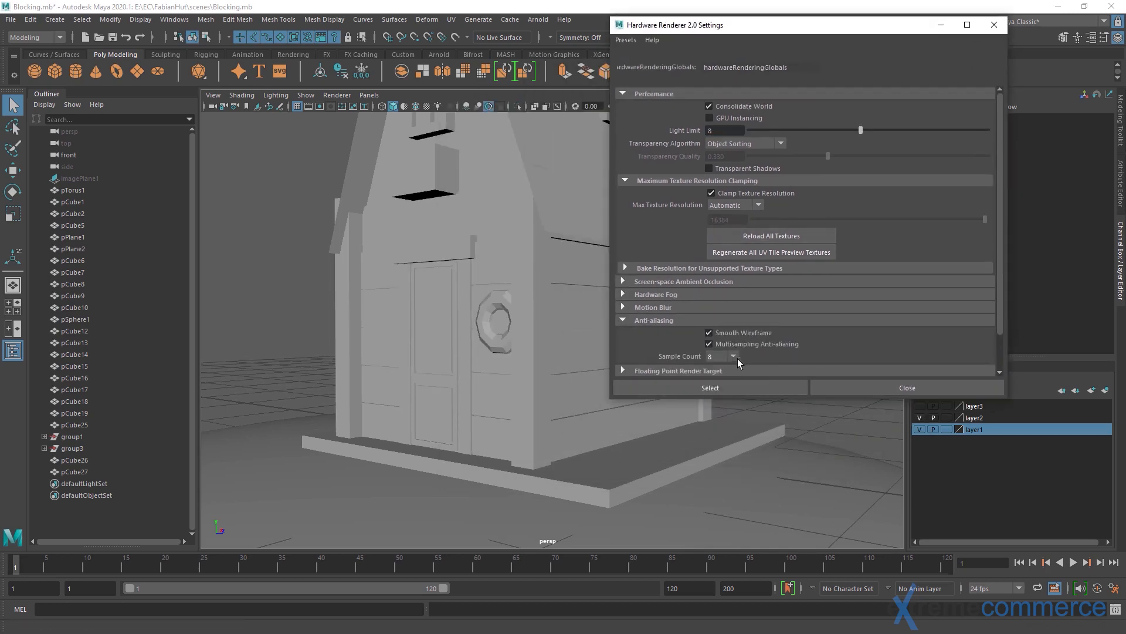
{"action": "left_click", "coordinate": [798, 392]}
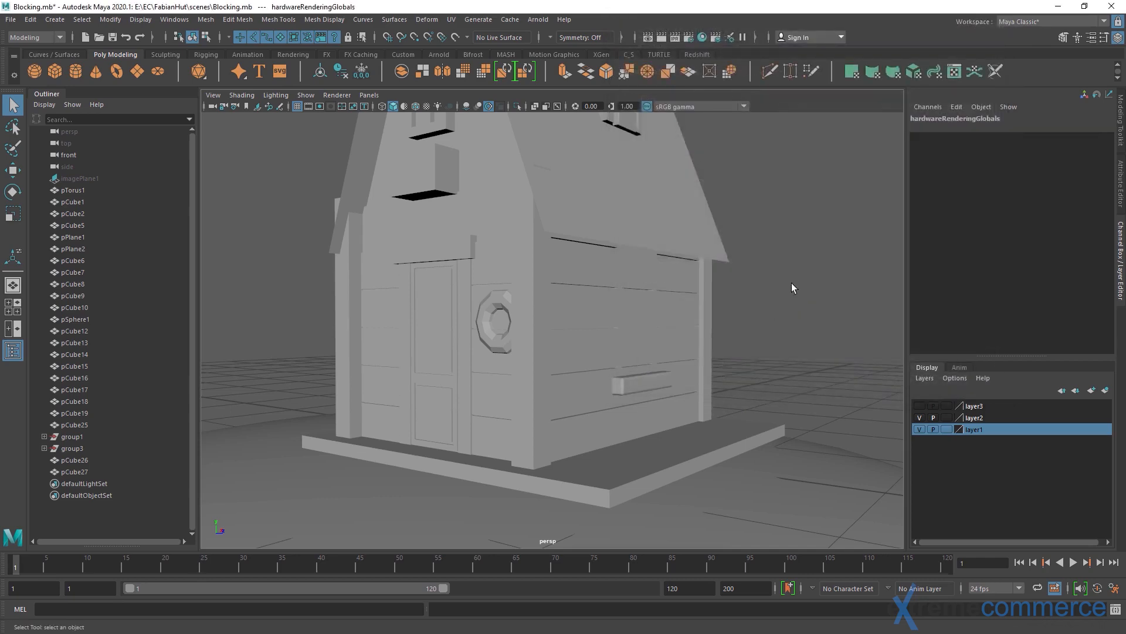
Try the viewport with the sRGB gamma view transform switched off, and switch it back on
{"action": "left_click_drag", "start_coordinate": [791, 283], "coordinate": [386, 233], "text": "alt"}
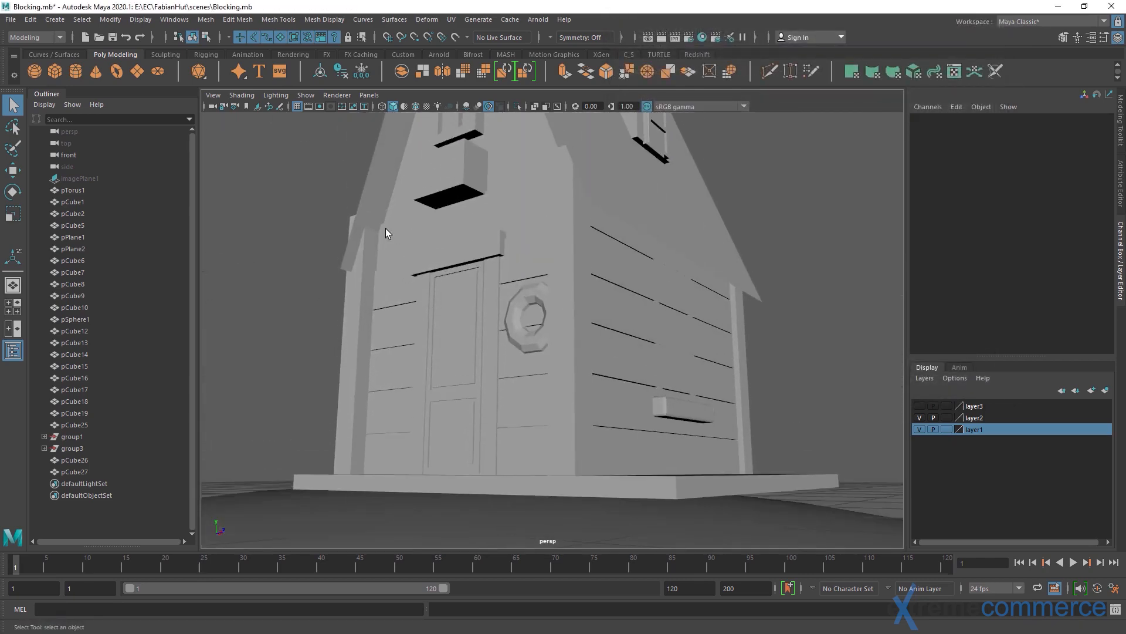
{"action": "left_click", "coordinate": [648, 106]}
{"action": "left_click_drag", "start_coordinate": [638, 145], "coordinate": [495, 288], "text": "alt"}
{"action": "left_click", "coordinate": [646, 108]}
Examine how the door and its frame sit against the planked door wall and the corner posts
{"action": "left_click", "coordinate": [490, 329]}
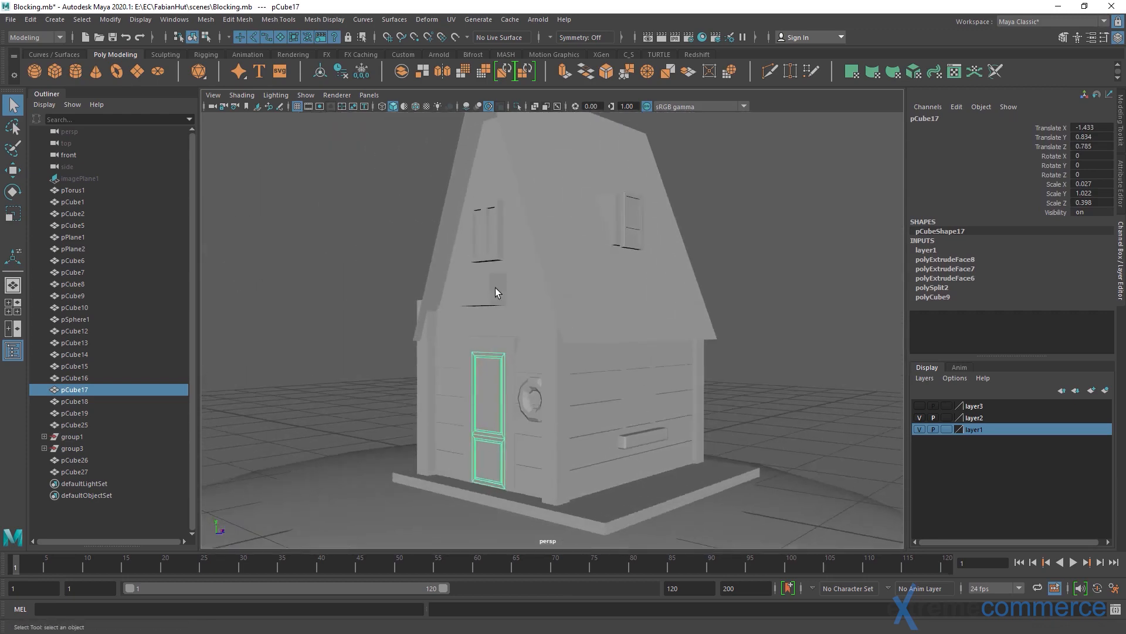
{"action": "right_click_drag", "start_coordinate": [495, 287], "coordinate": [562, 263], "text": "alt"}
{"action": "left_click", "coordinate": [344, 303]}
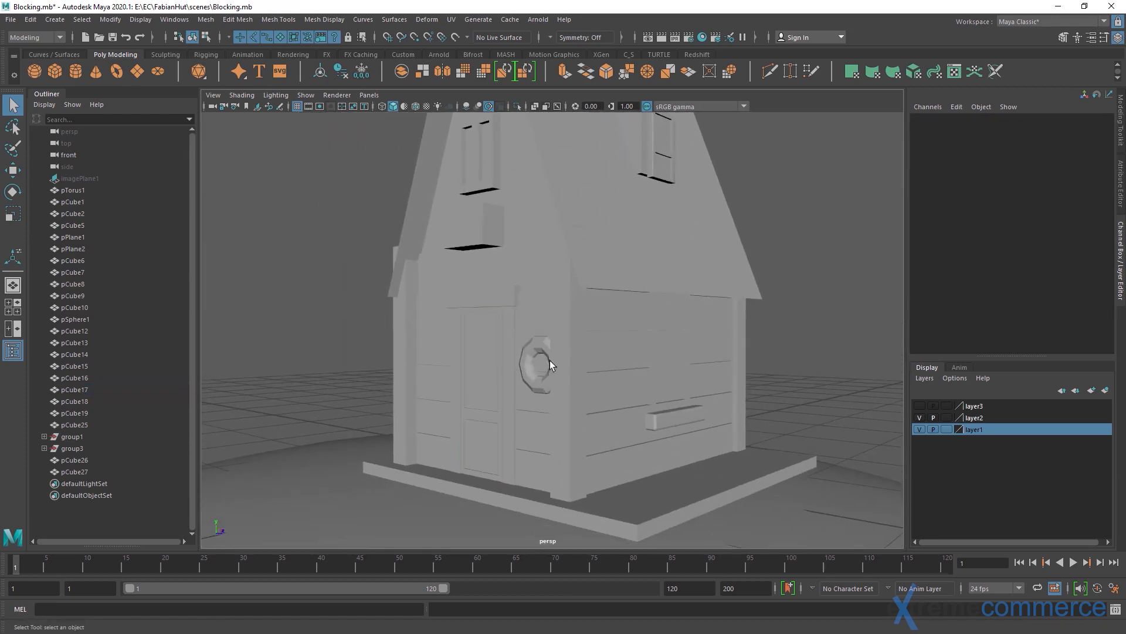
{"action": "left_click_drag", "start_coordinate": [553, 366], "coordinate": [604, 347], "text": "alt"}
{"action": "key", "text": "w"}
{"action": "left_click", "coordinate": [603, 336]}
{"action": "left_click", "coordinate": [628, 295], "text": "shift"}
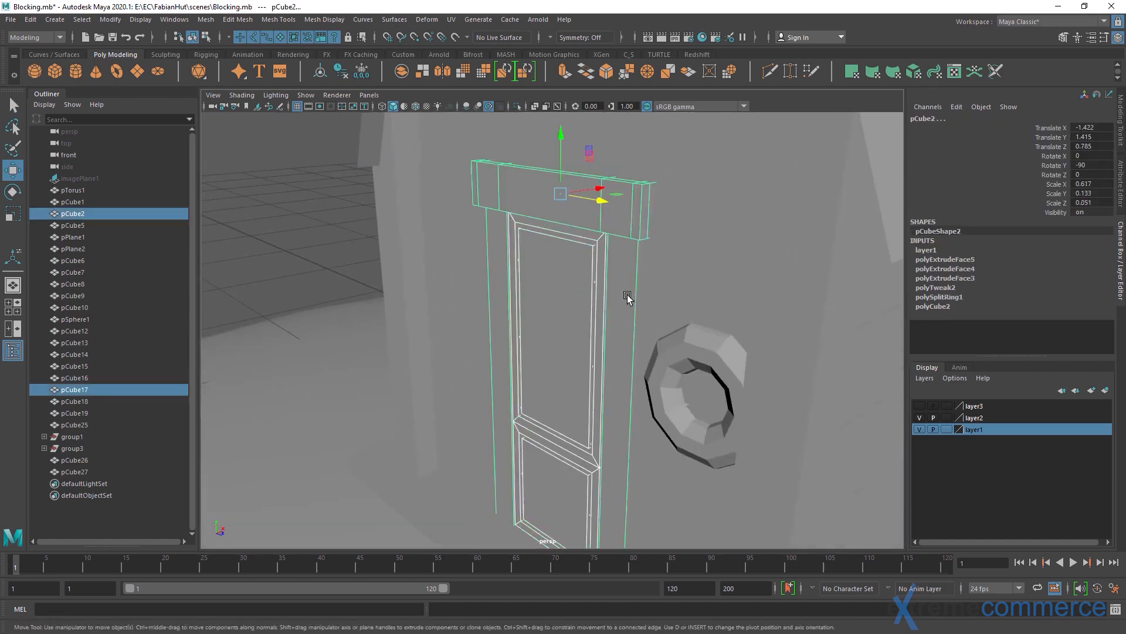
{"action": "left_click_drag", "start_coordinate": [628, 294], "coordinate": [549, 237], "text": "alt"}
{"action": "key", "text": "q"}
{"action": "left_click", "coordinate": [366, 261]}
{"action": "scroll", "coordinate": [573, 284], "scroll_direction": "down", "scroll_amount": 5}
{"action": "left_click_drag", "start_coordinate": [573, 284], "coordinate": [499, 262], "text": "alt"}
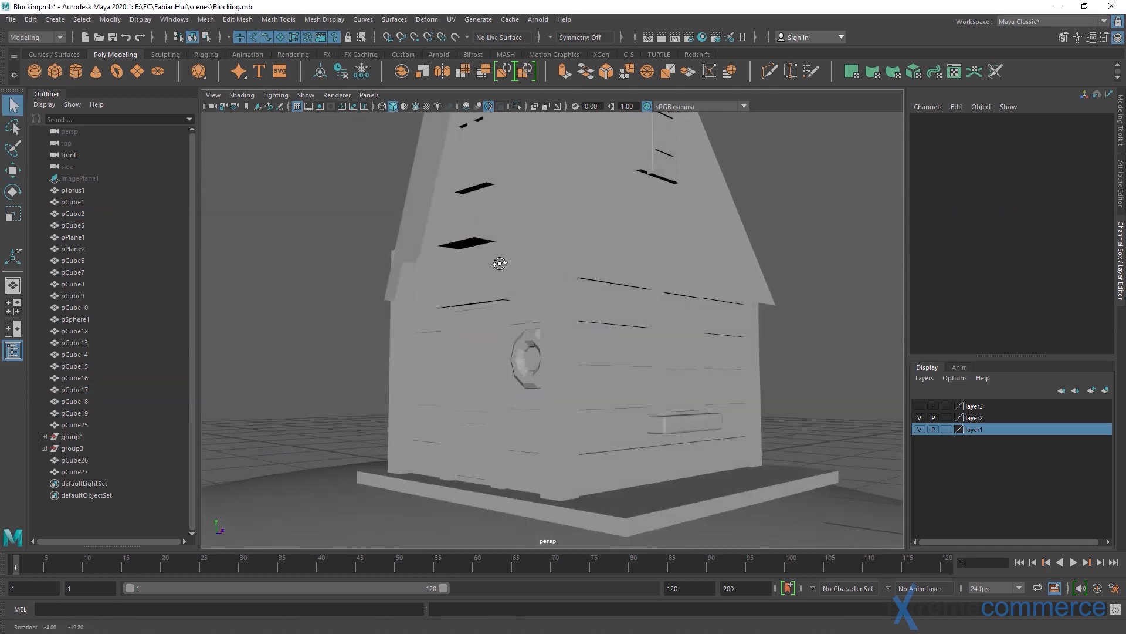
{"action": "middle_click_drag", "start_coordinate": [504, 252], "coordinate": [485, 241], "text": "alt"}
{"action": "scroll", "coordinate": [498, 279], "scroll_direction": "down", "scroll_amount": 2}
{"action": "left_click_drag", "start_coordinate": [485, 242], "coordinate": [507, 280], "text": "alt"}
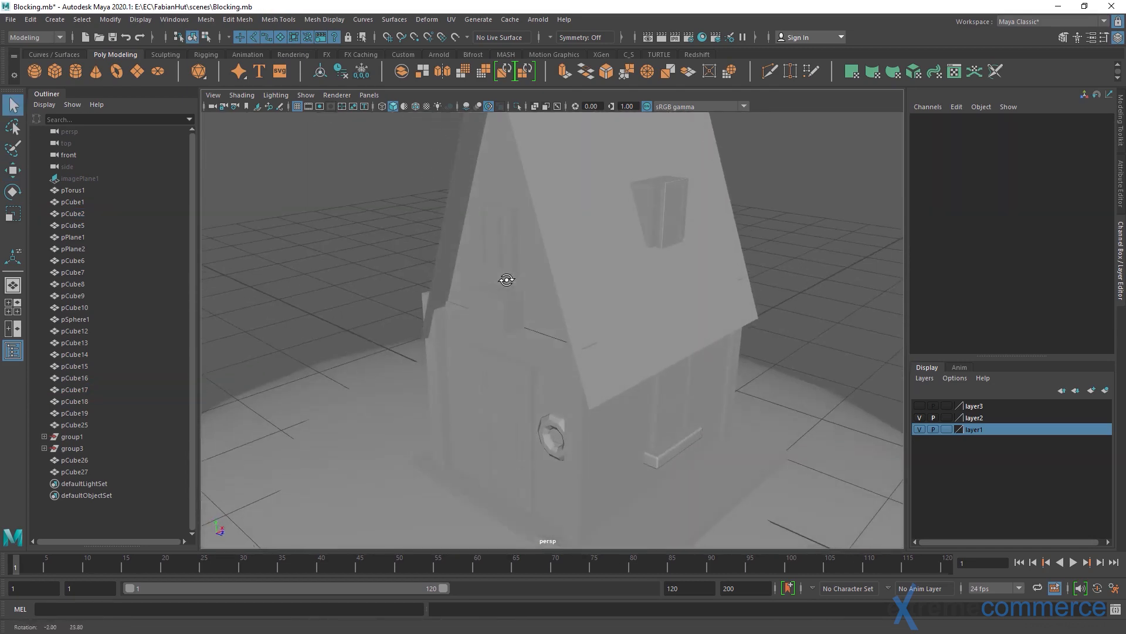